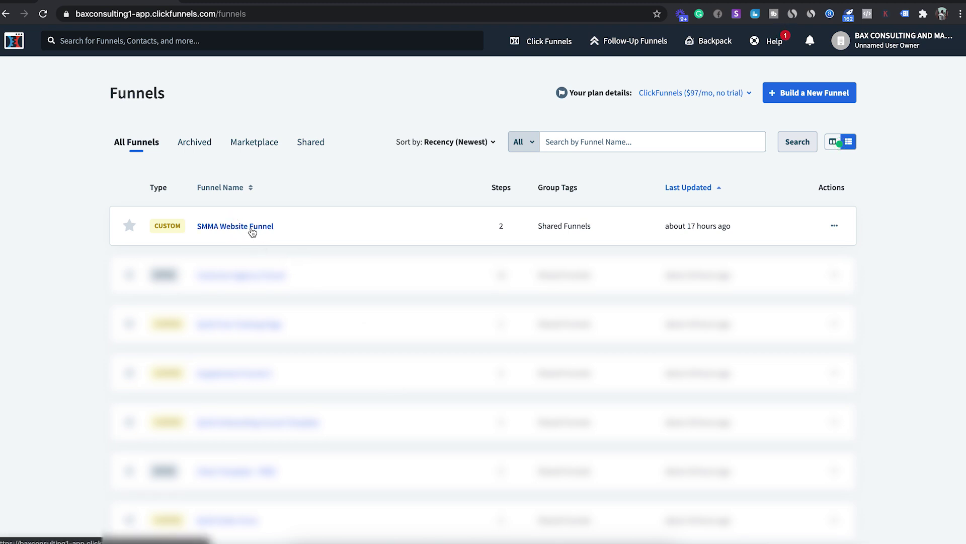
Open the SMMA Website Funnel and create a split-test variation as a duplicate of the Optin page.
click(252, 231)
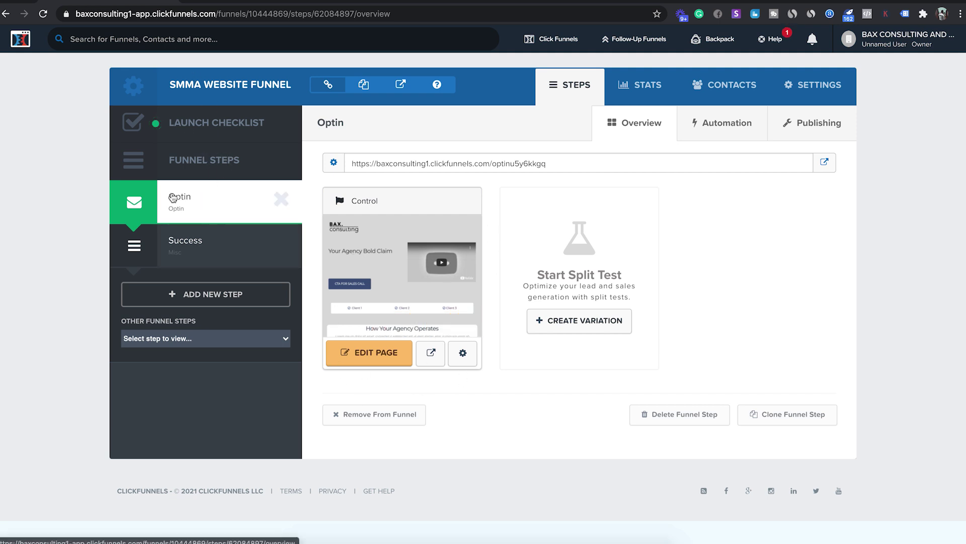
drag(369, 203, 345, 206)
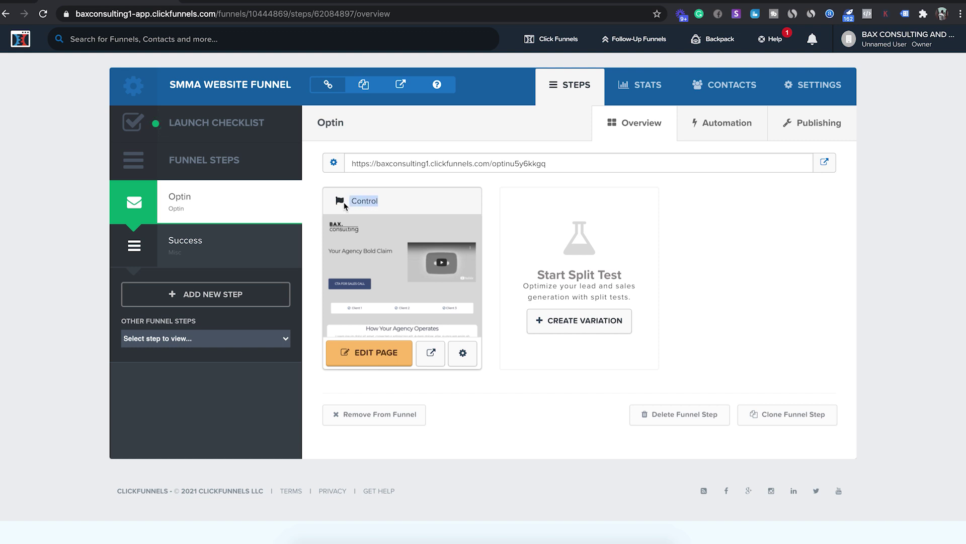
click(769, 325)
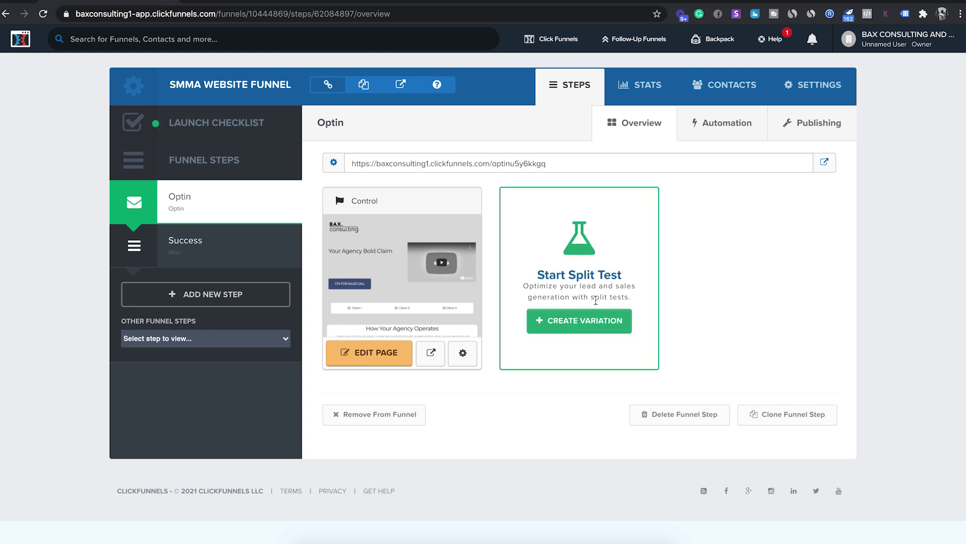
drag(630, 274, 533, 284)
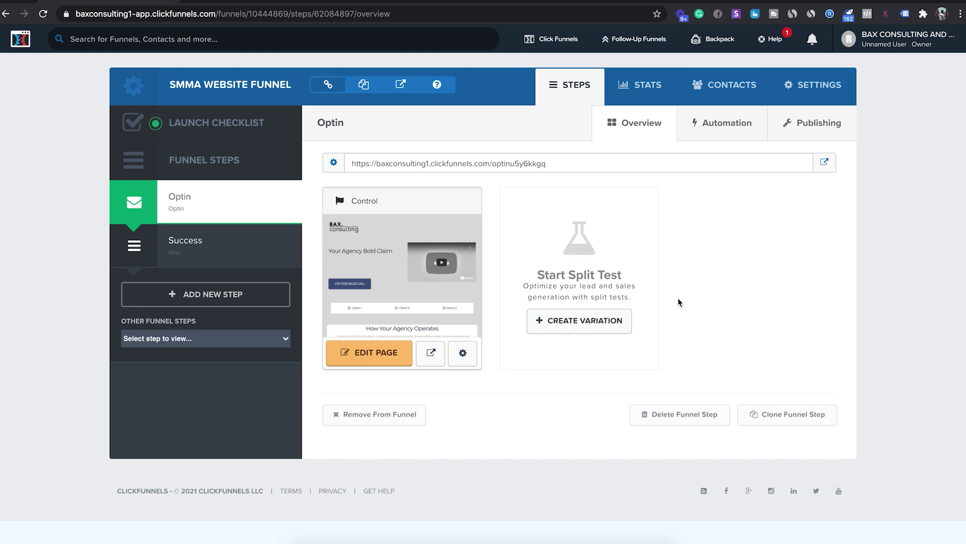
click(606, 332)
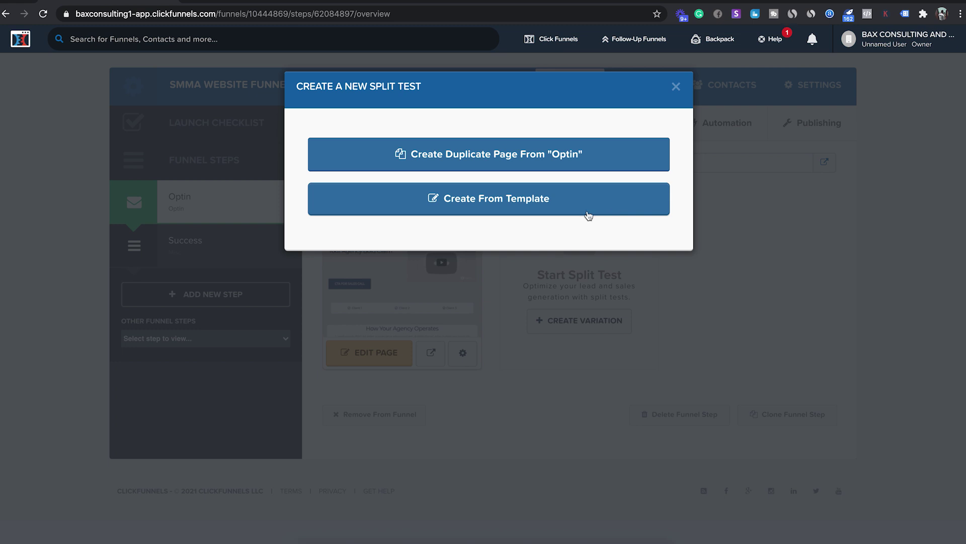
click(601, 152)
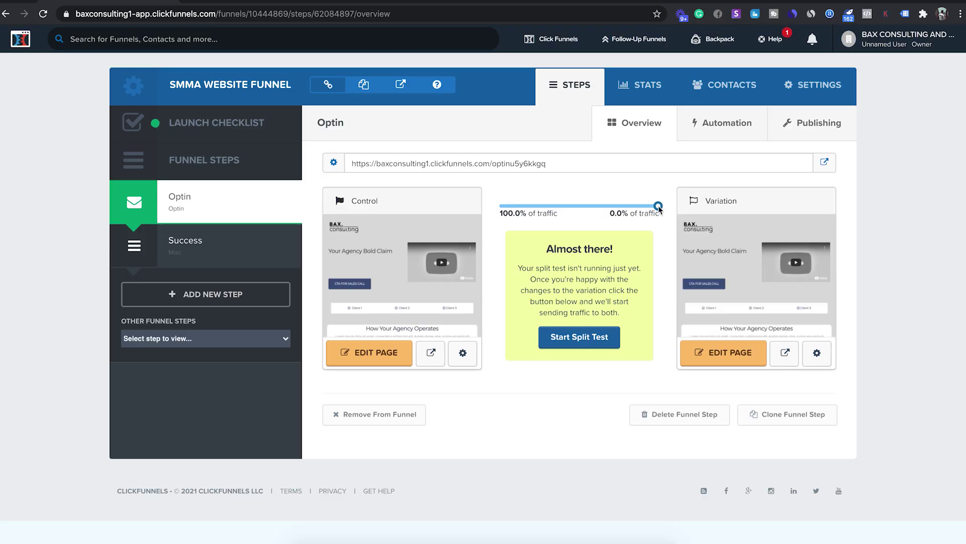
Try a split-test traffic distribution of 51% for the Control page and 49% for the Variation.
drag(658, 206, 585, 212)
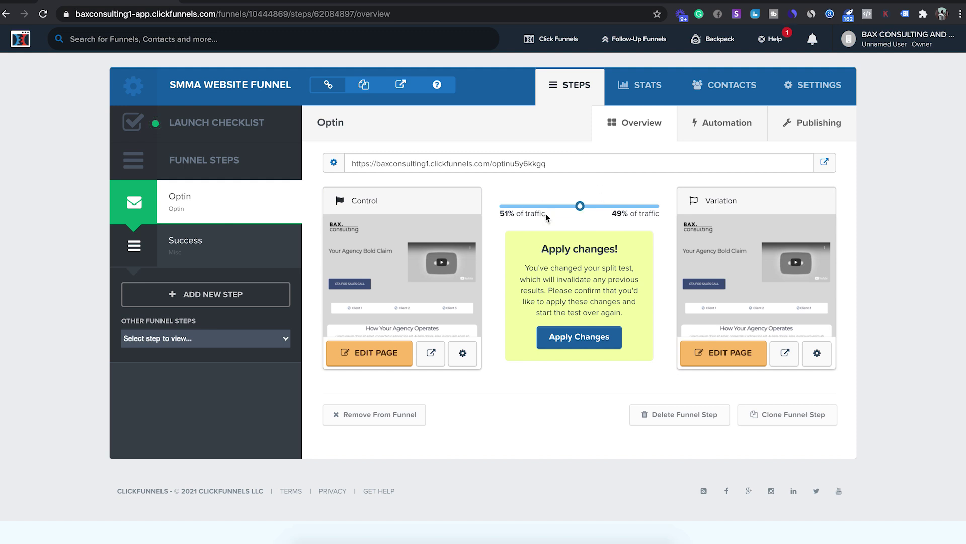
drag(611, 214, 650, 216)
click(650, 216)
Examine the funnel stats for the Optin step, broken down by Control and Variation.
mouse_move(769, 270)
click(644, 86)
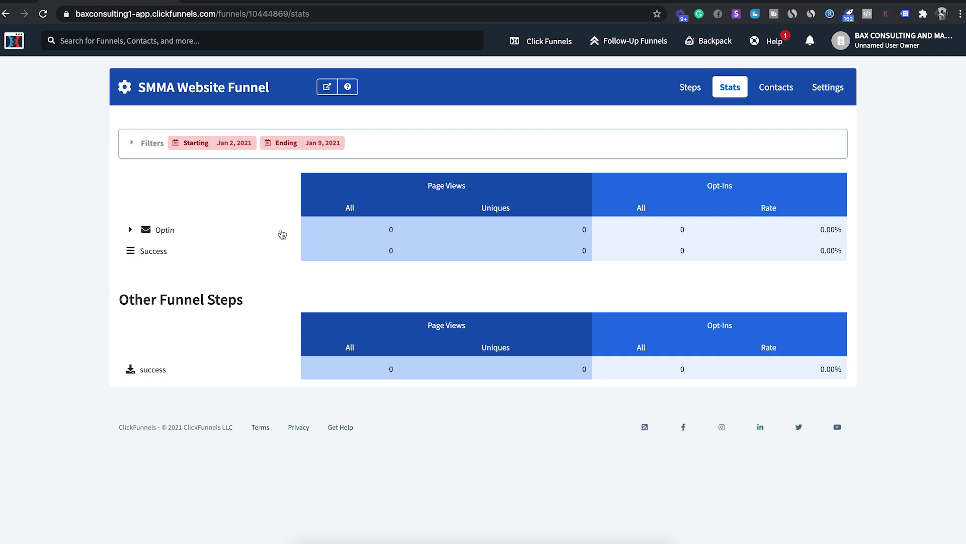
click(130, 233)
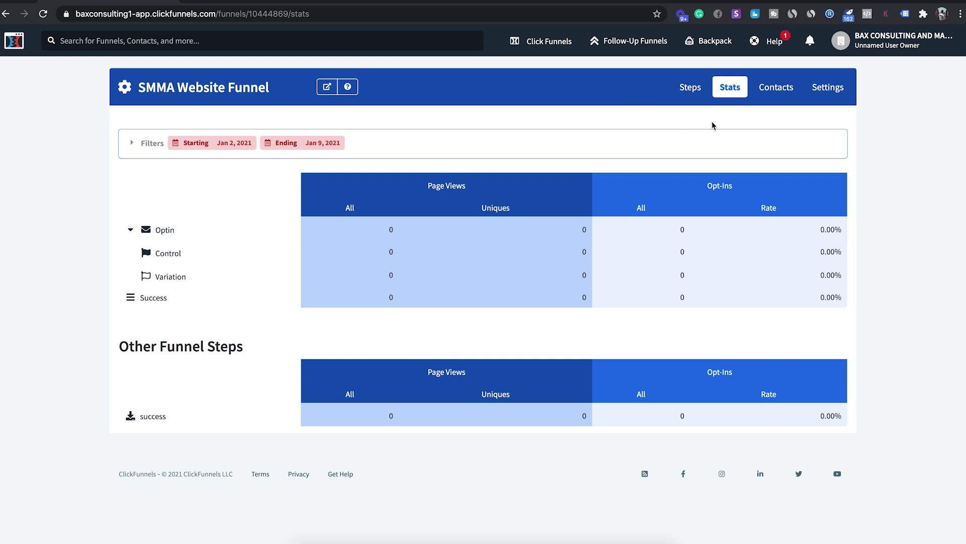
Return to the funnel steps and declare the Control page the winner of the Optin split test.
click(689, 90)
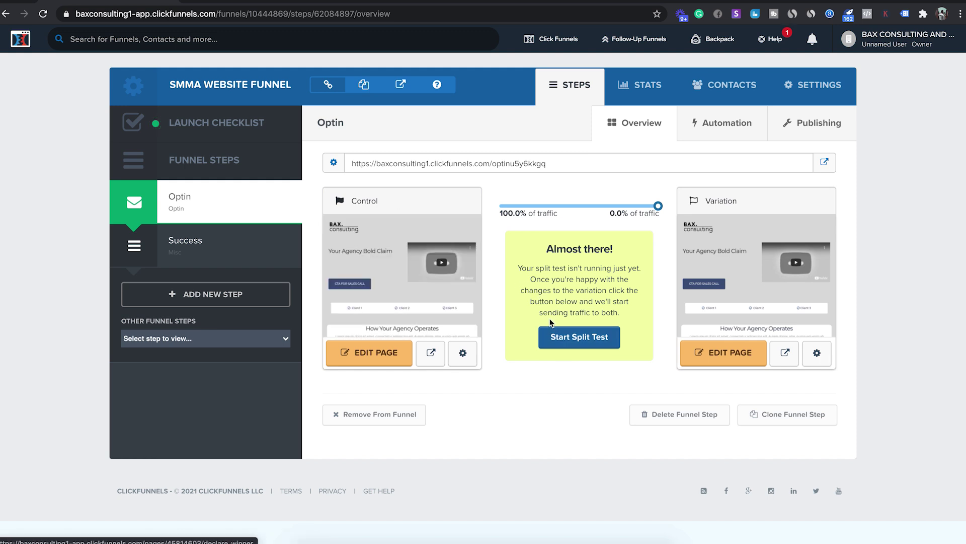
mouse_move(720, 281)
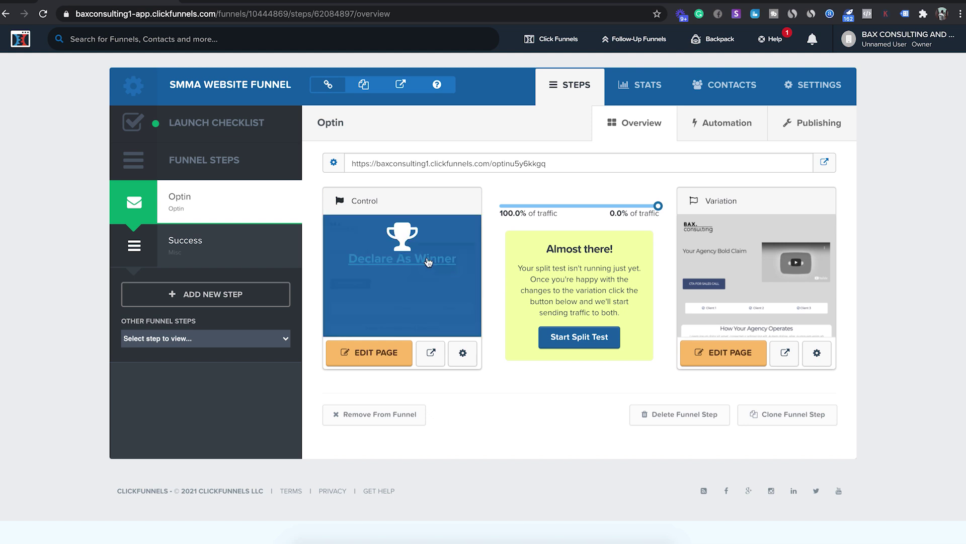
click(427, 261)
click(583, 92)
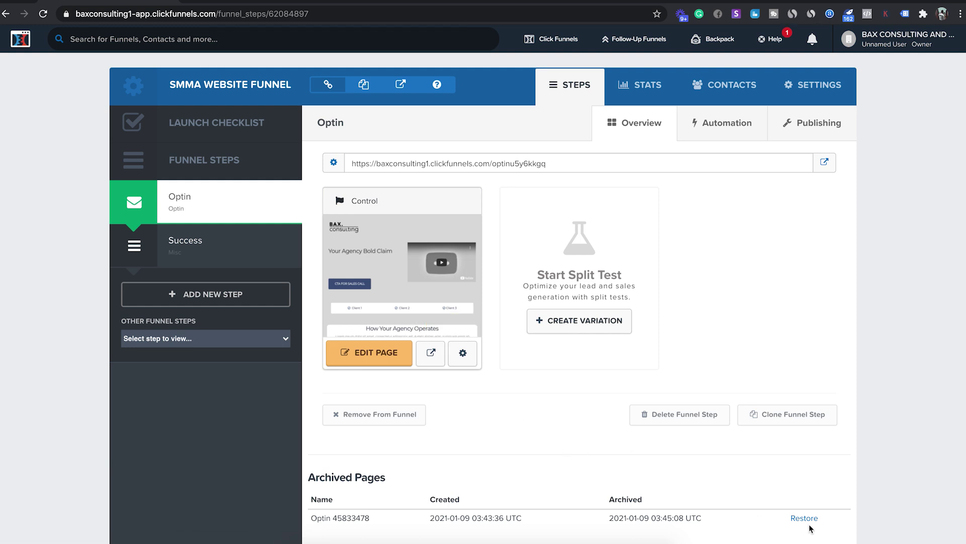
scroll(809, 523, down, 2)
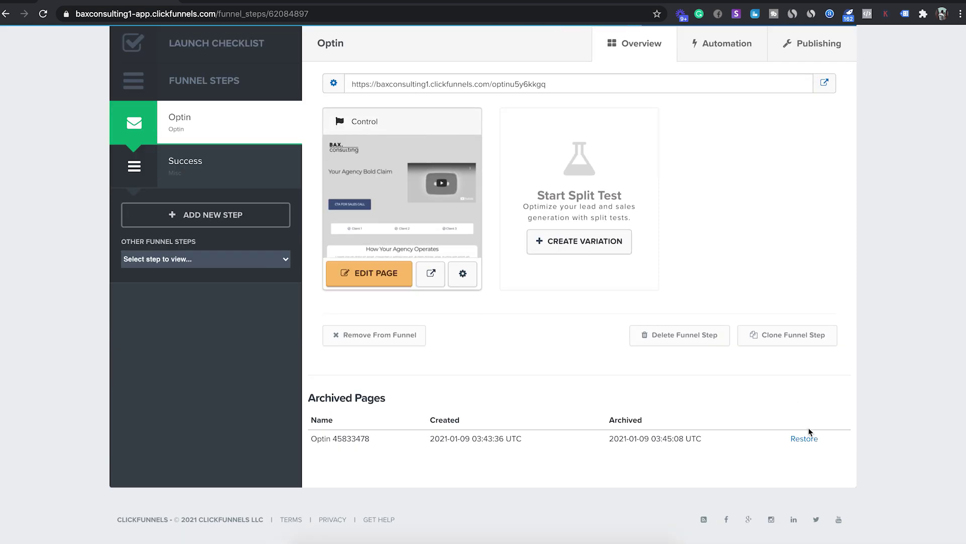
scroll(763, 396, up, 2)
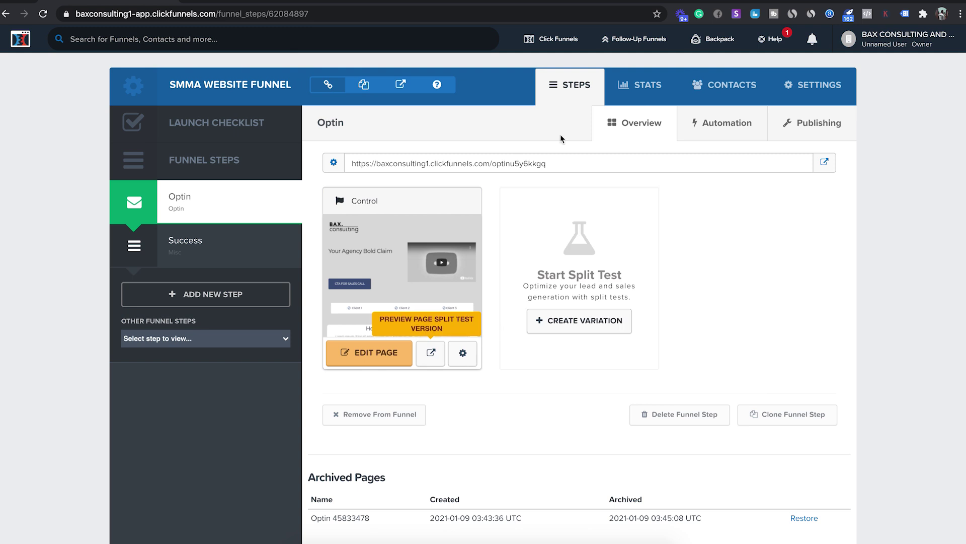
Check the funnel stats again for the Optin step's Control page and its archived variation.
click(656, 93)
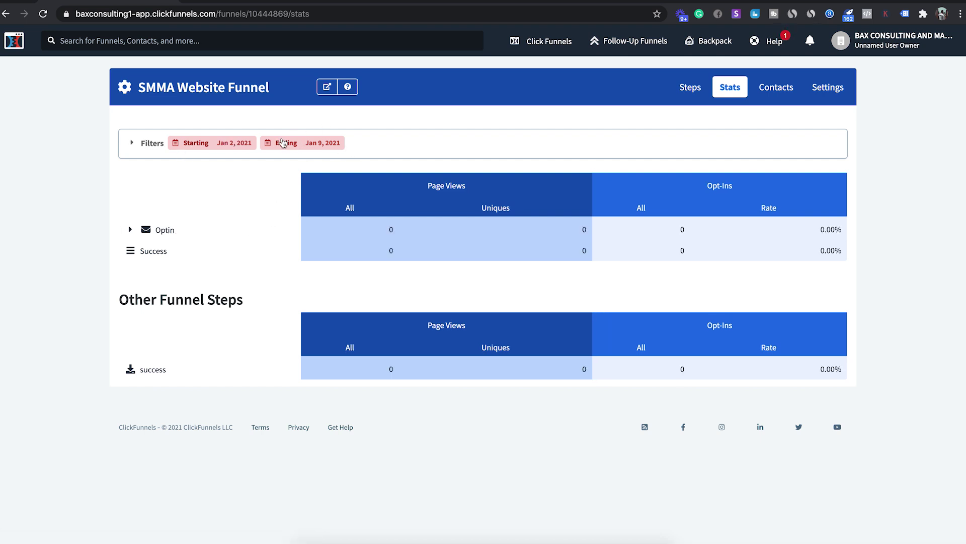
click(131, 230)
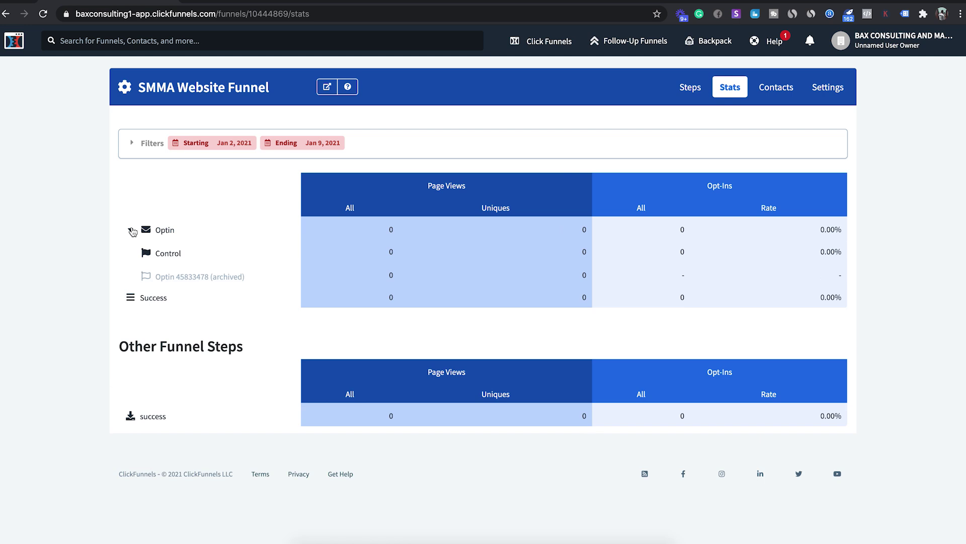
click(131, 230)
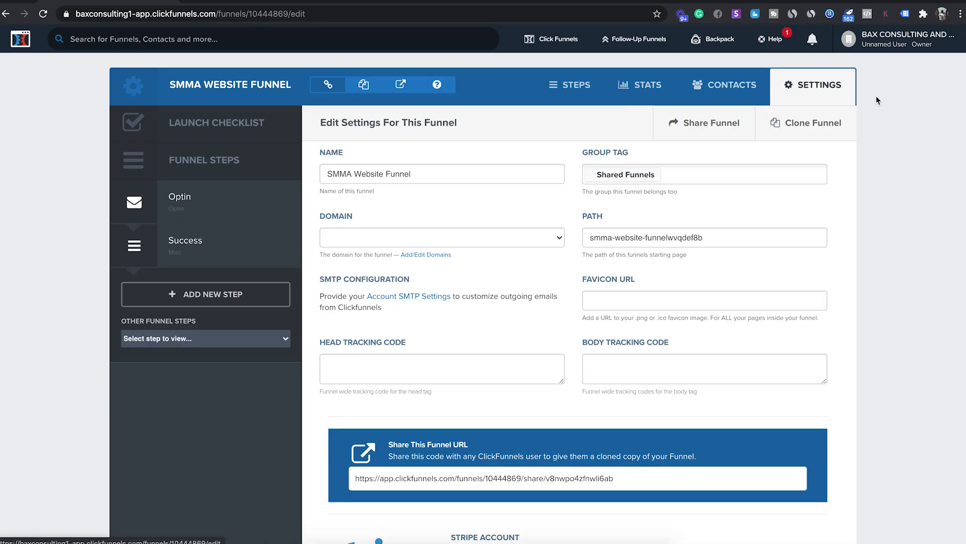
scroll(914, 108, down, 1)
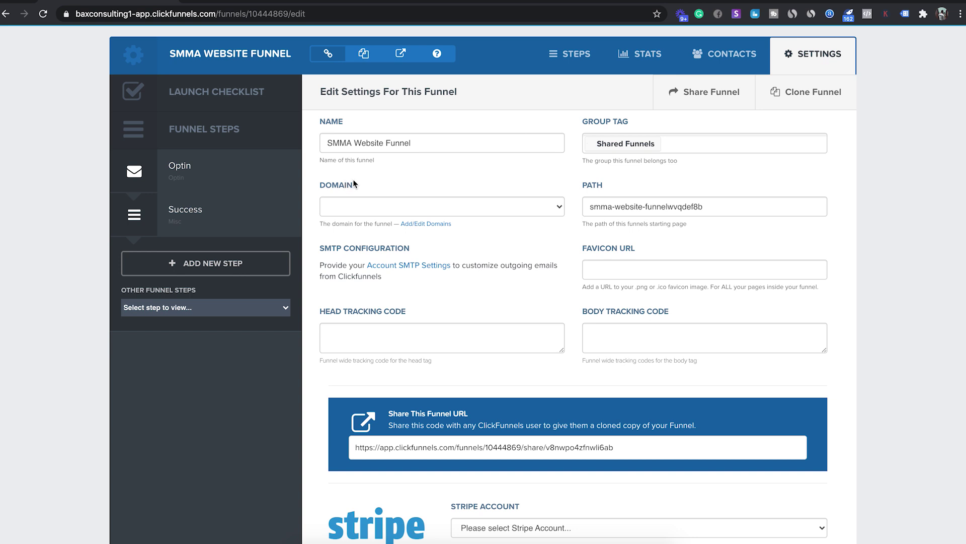
click(472, 202)
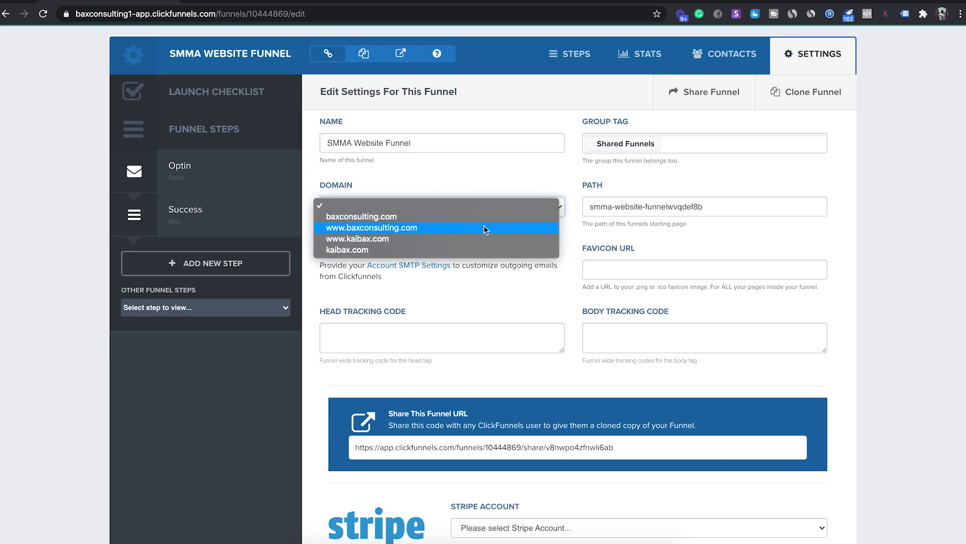
click(470, 220)
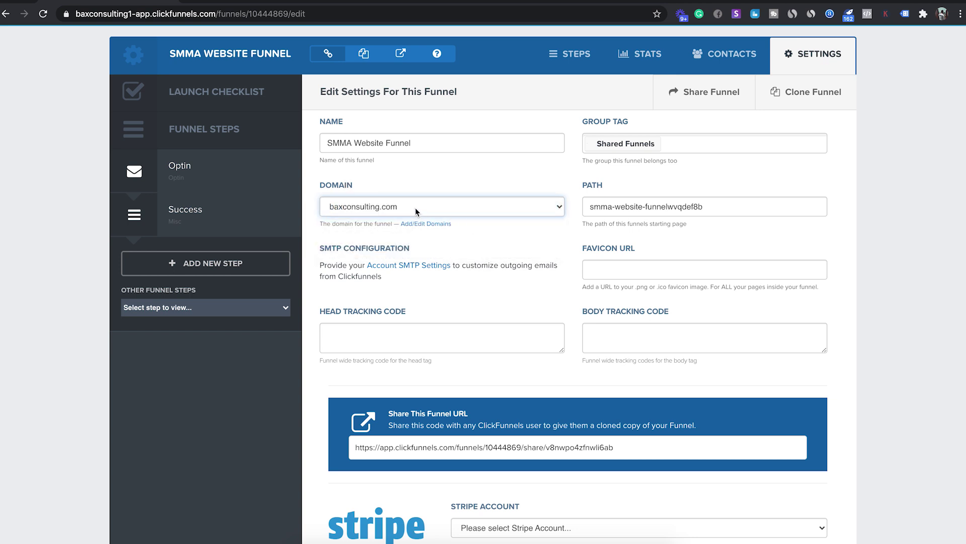
click(405, 199)
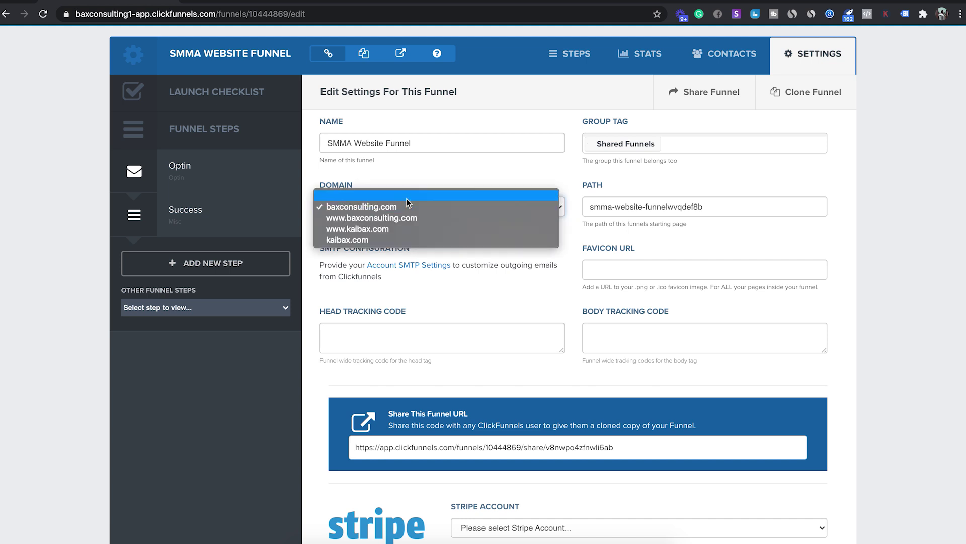
click(366, 198)
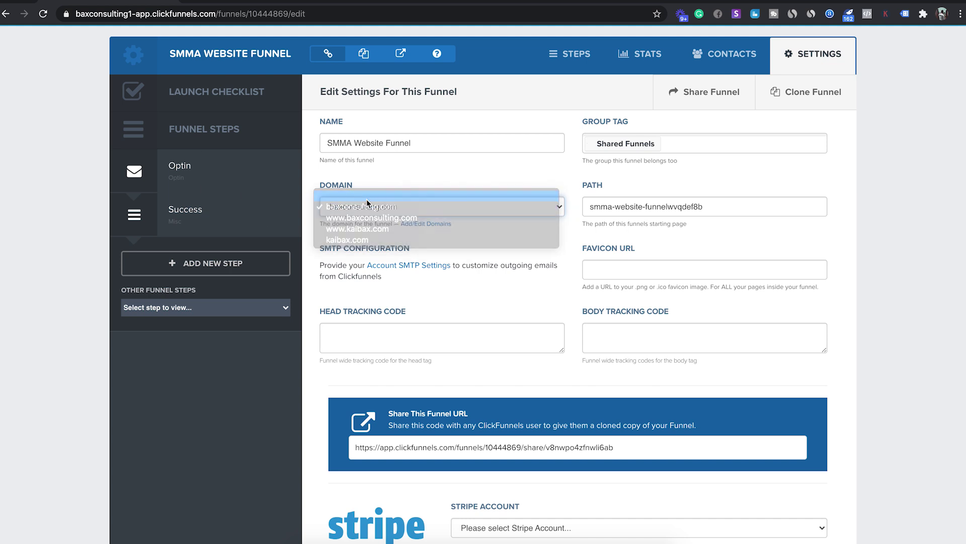
In the funnel settings, set the domain to baxconsulting.com and the path to /example.
drag(735, 201, 584, 200)
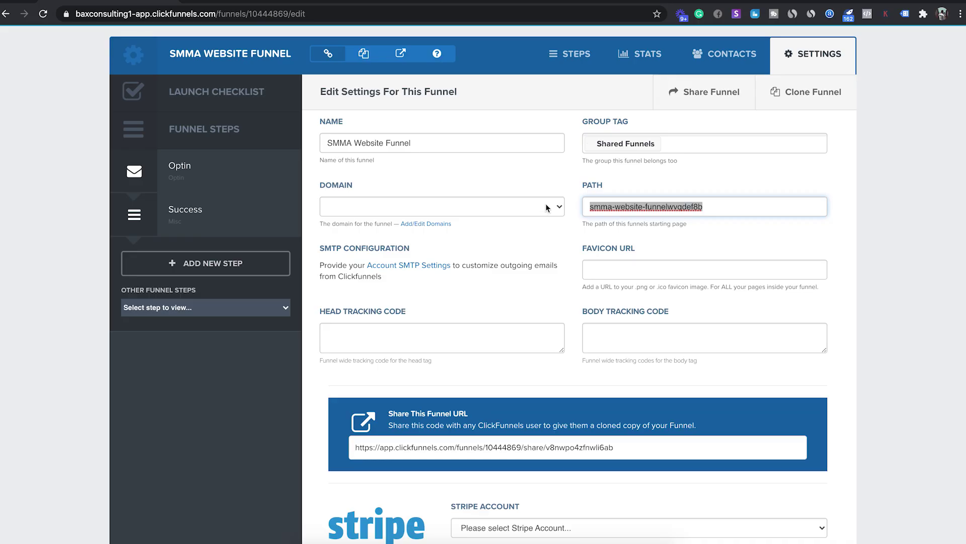
click(523, 208)
click(517, 221)
drag(718, 207, 608, 208)
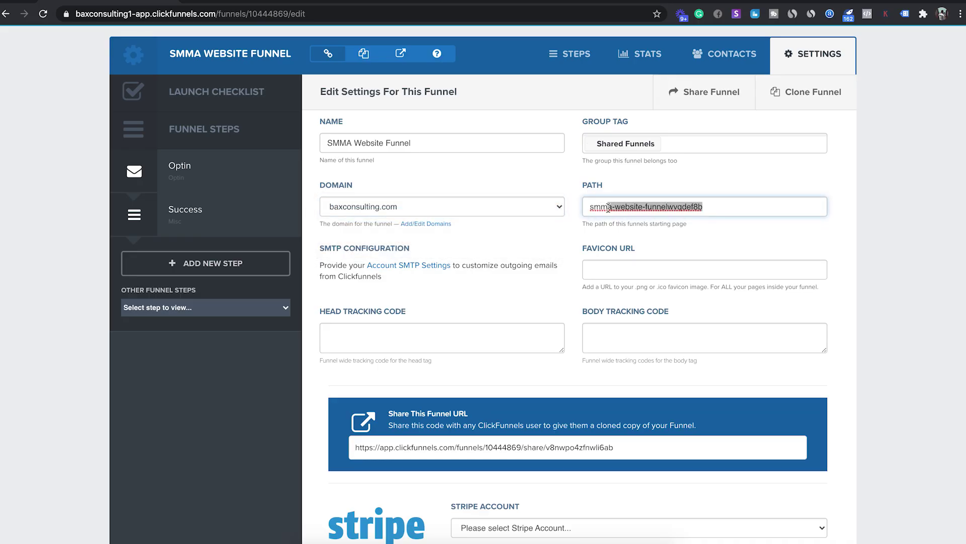
text(/example)
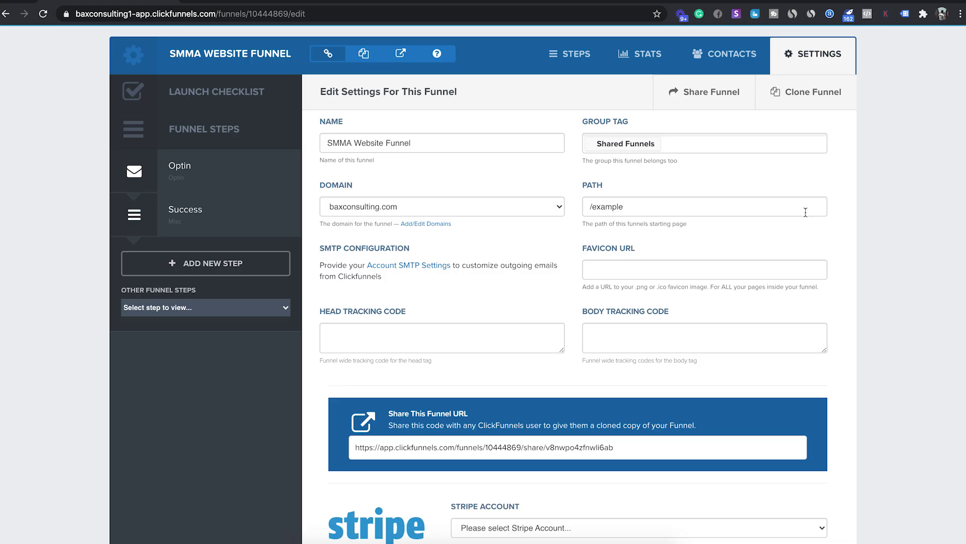
click(520, 207)
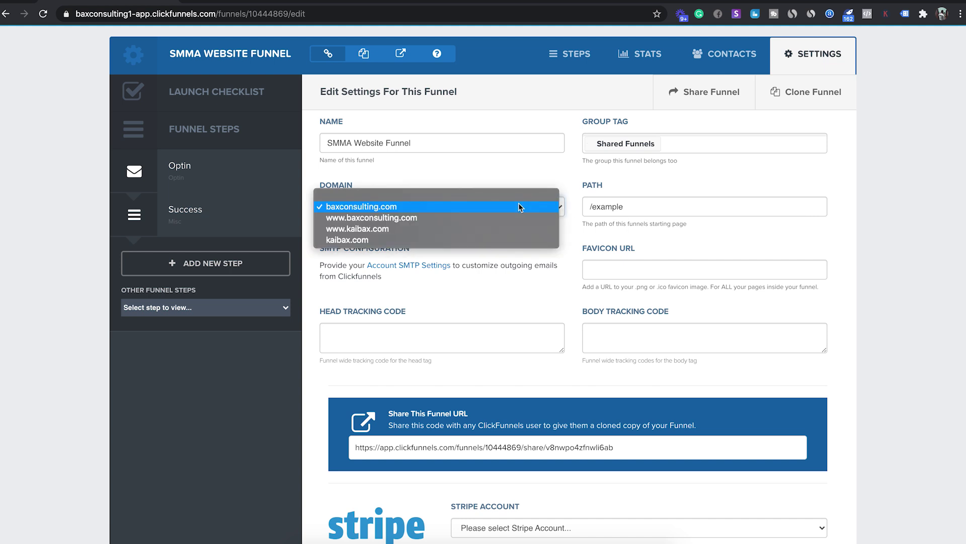
click(528, 207)
click(620, 207)
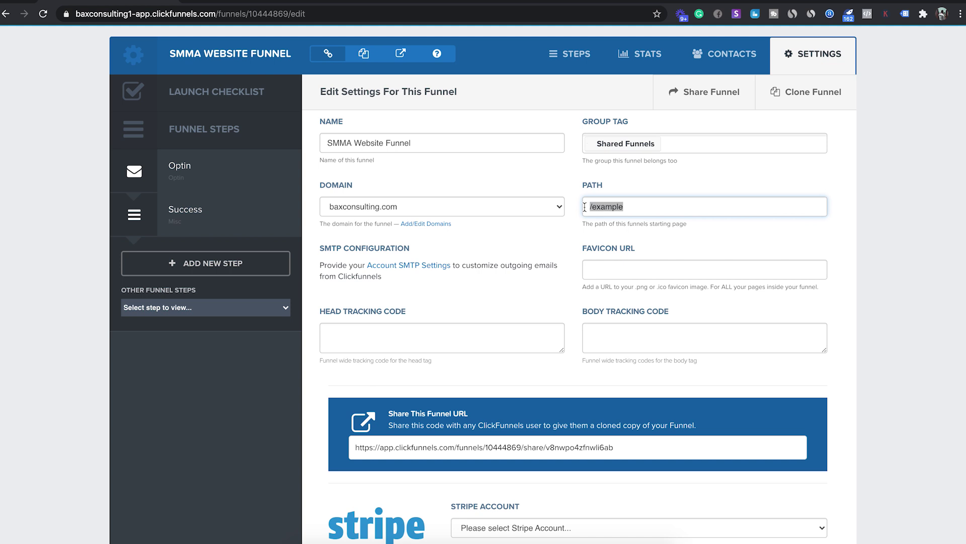
click(654, 207)
click(636, 202)
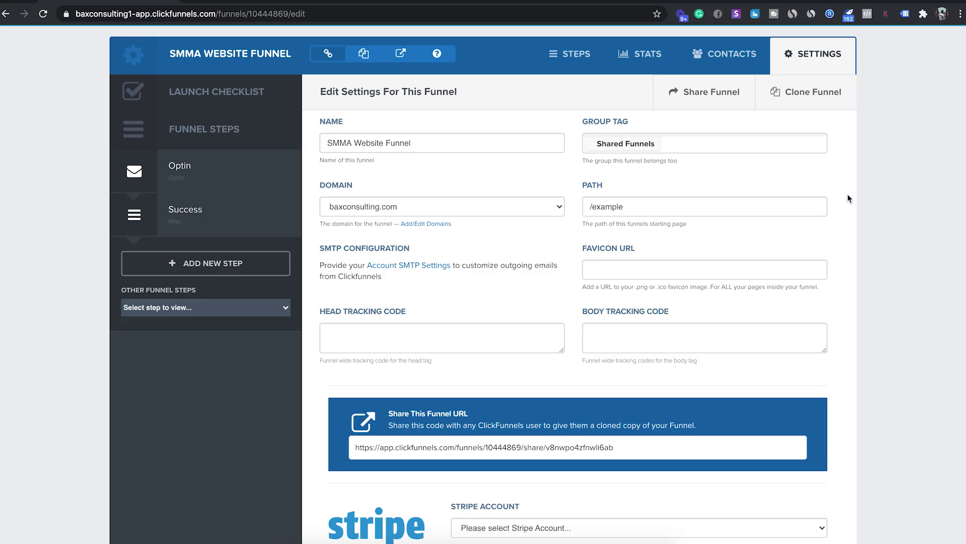
Examine the Favicon URL setting and look up the Bax Consulting site in a new browser tab.
scroll(847, 195, down, 2)
scroll(678, 213, down, 1)
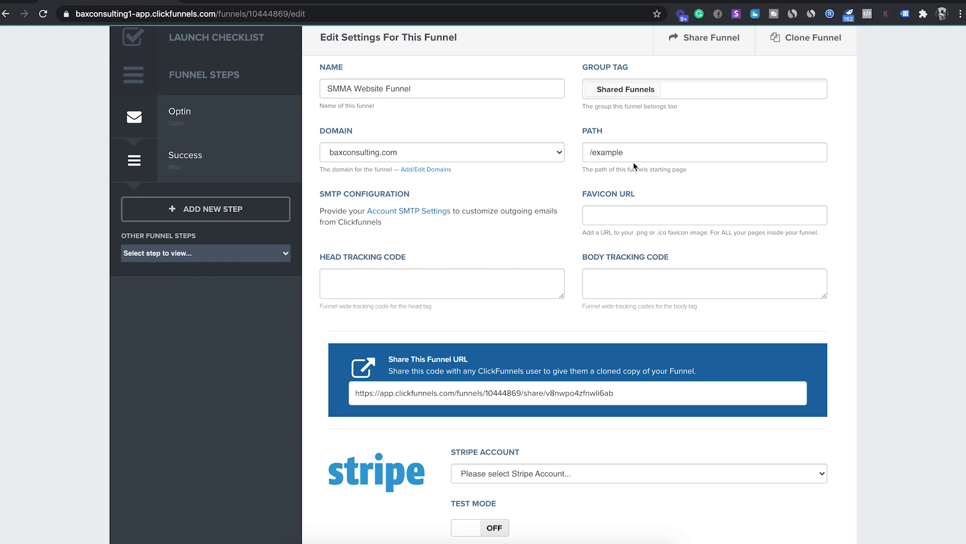
scroll(540, 247, down, 2)
click(659, 181)
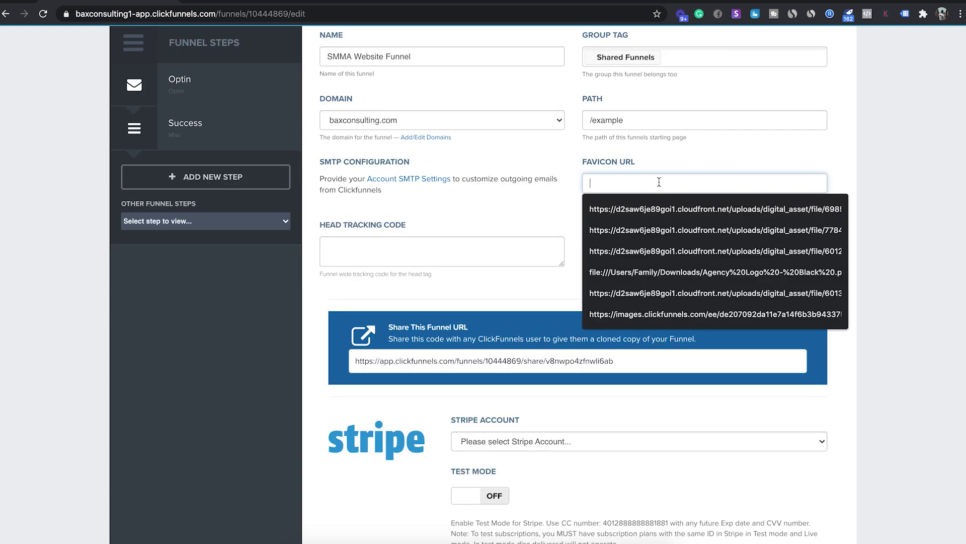
click(874, 141)
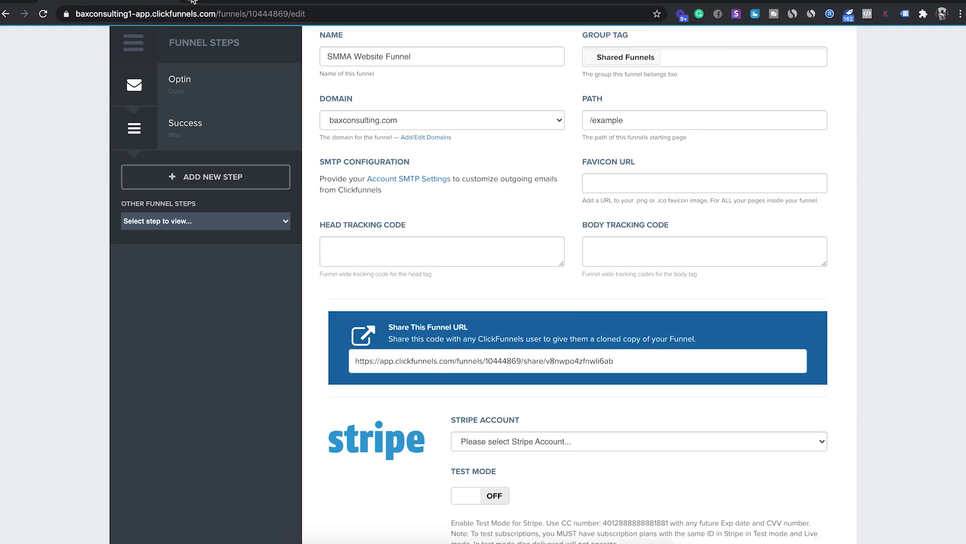
key(ctrl+t)
text(baxconsultying)
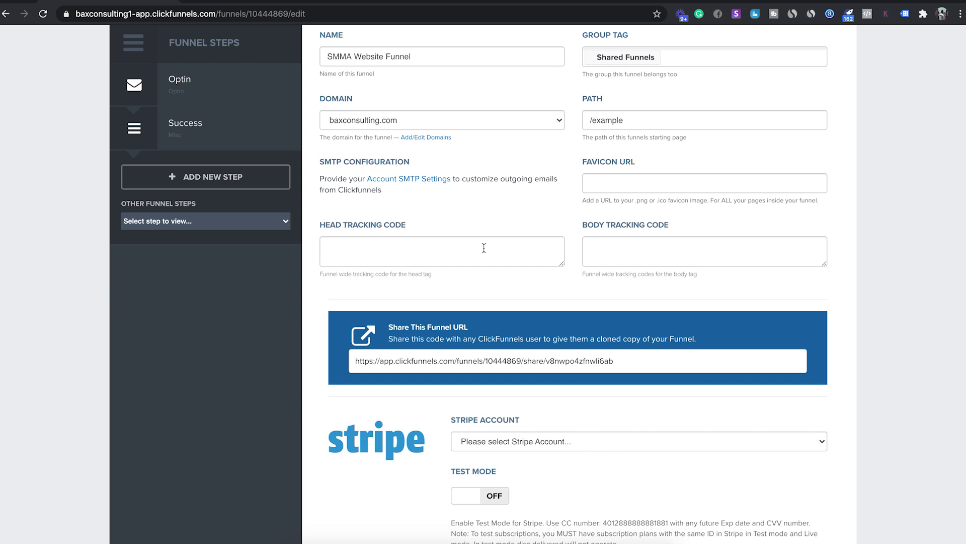
Examine the Head Tracking Code field and the Stripe, Avalara and Zapier integration sections of the funnel settings.
click(484, 247)
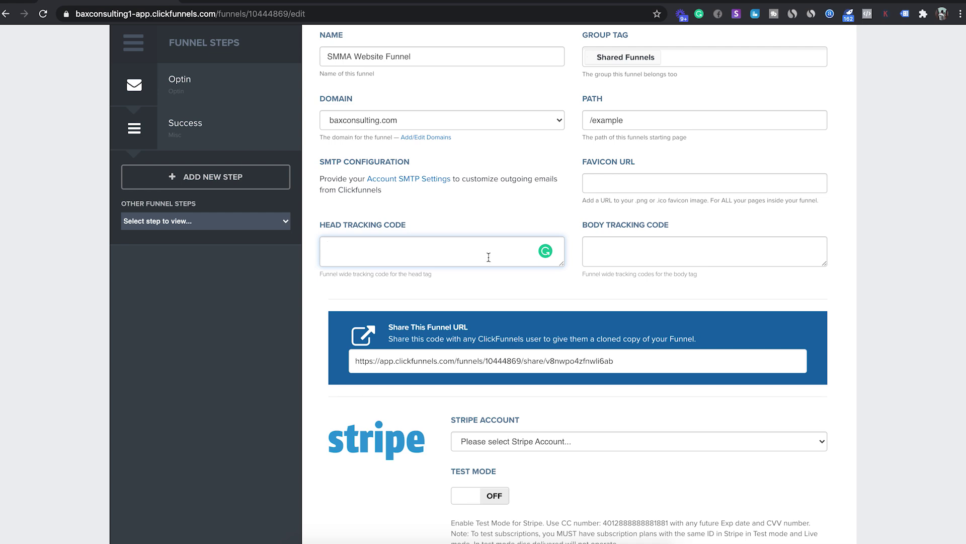
scroll(488, 257, down, 11)
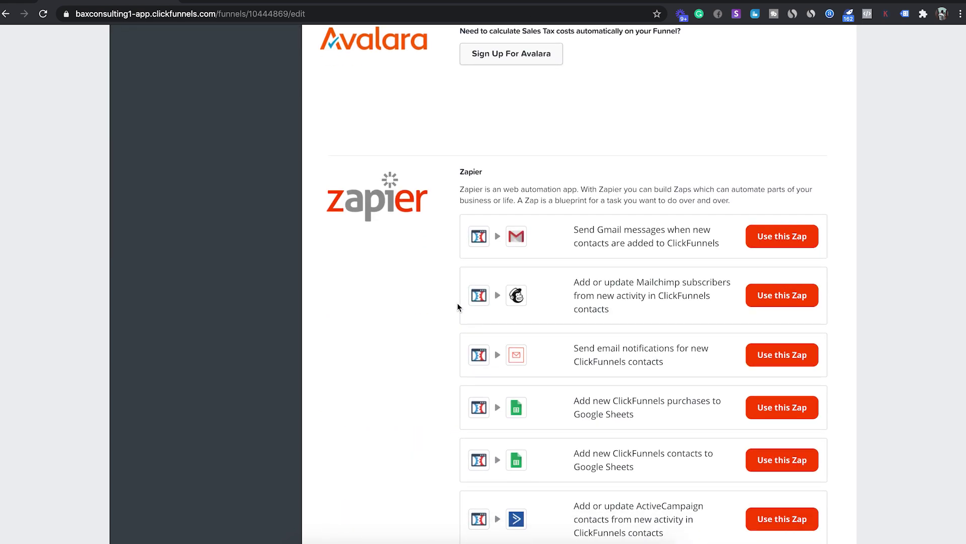
scroll(355, 221, up, 7)
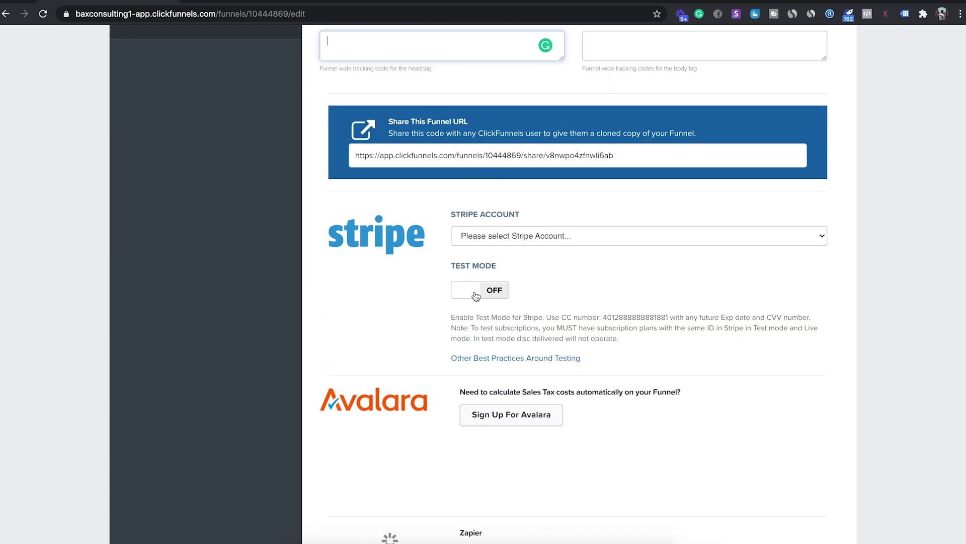
Examine the Stripe, Zapier, Webhooks and 3rd Party Membership Access sections through to the end of the funnel settings.
scroll(587, 289, down, 2)
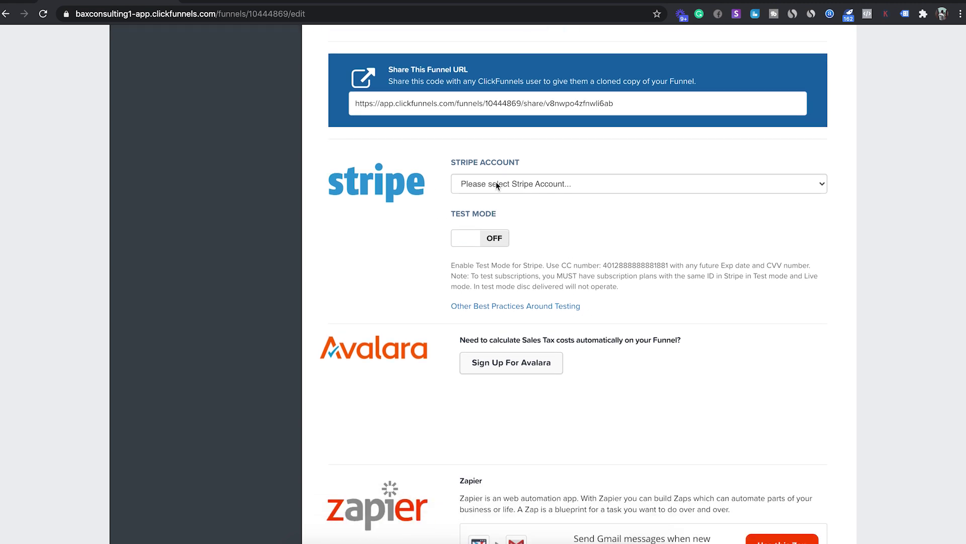
scroll(594, 255, down, 15)
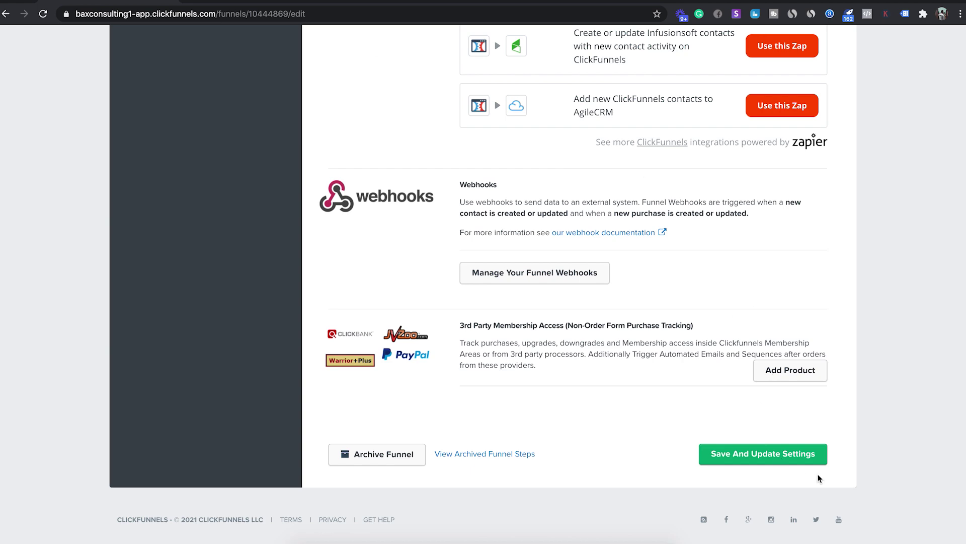
click(774, 454)
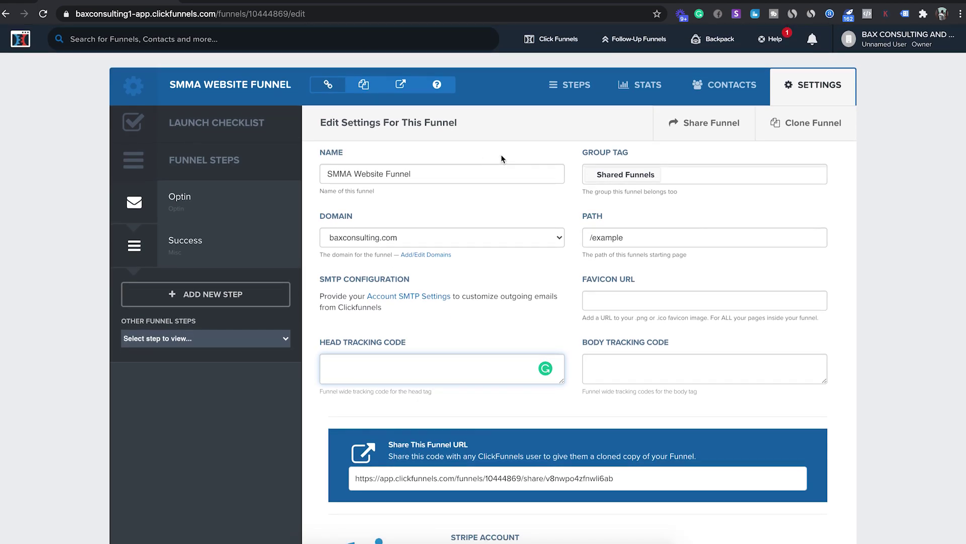
Clear the funnel's path and set its domain to the blank option.
click(587, 237)
click(473, 231)
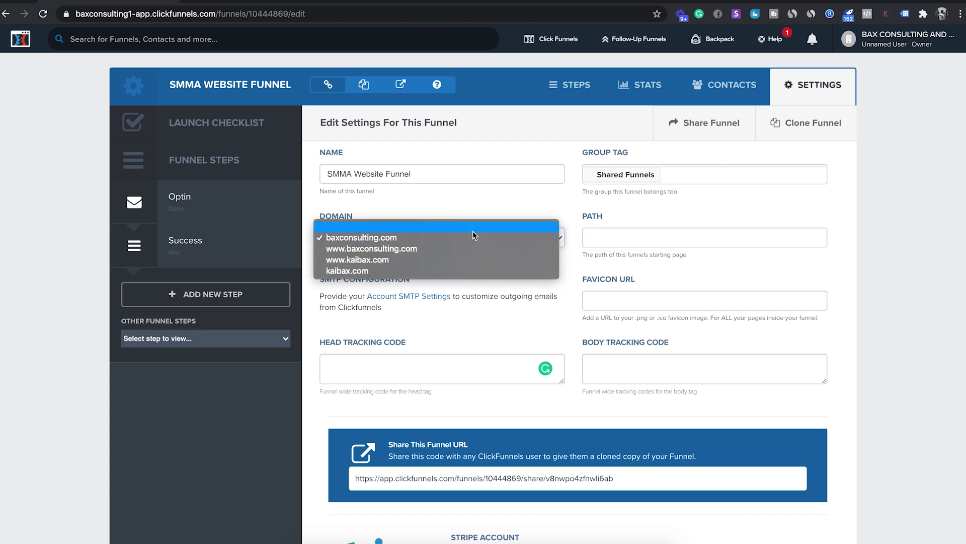
click(437, 228)
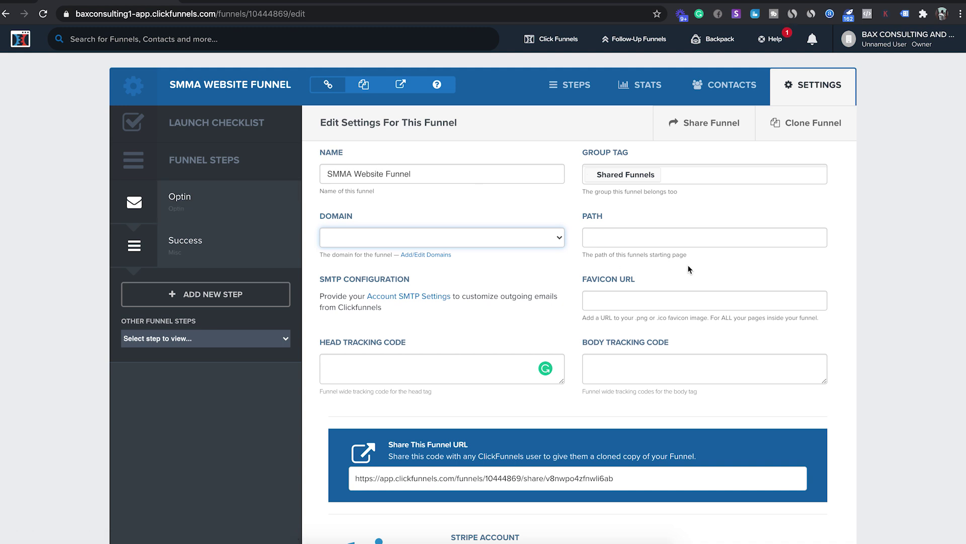
Check the Optin step's URL, set the step's publishing path to example1 and update the funnel step.
click(584, 94)
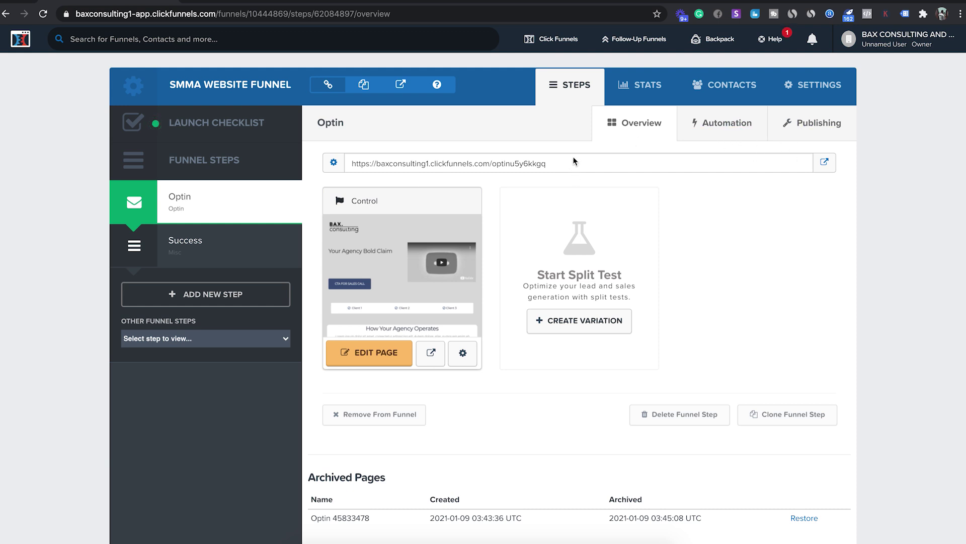
drag(544, 163, 364, 159)
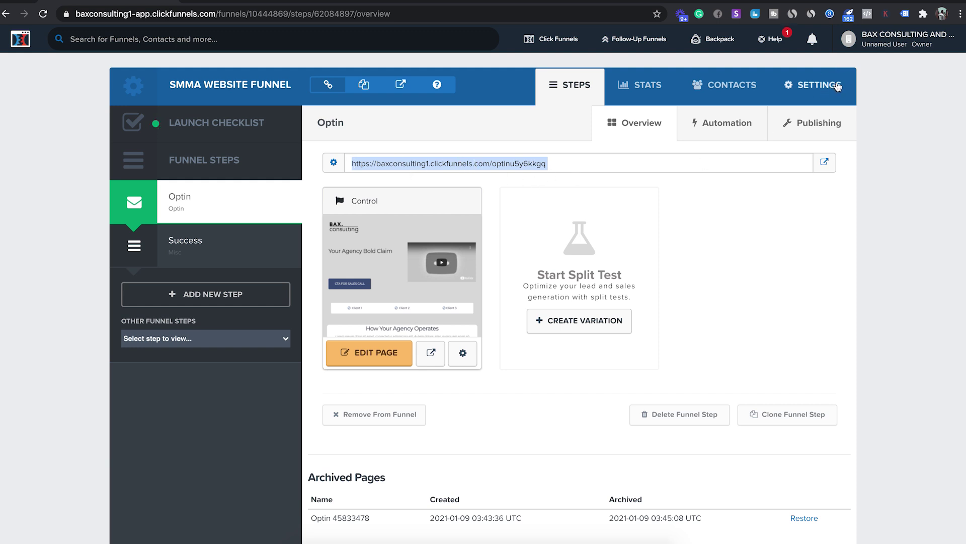
click(725, 196)
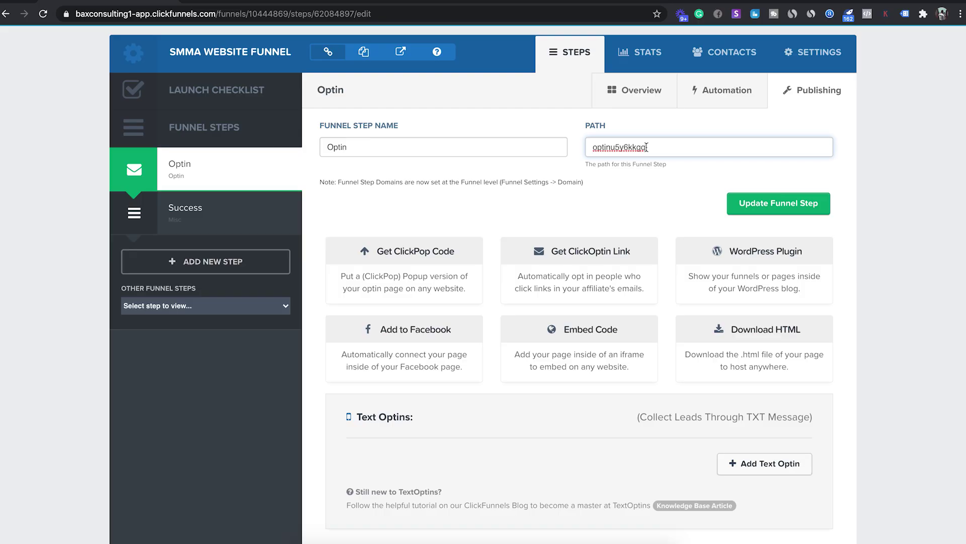
drag(646, 147, 590, 147)
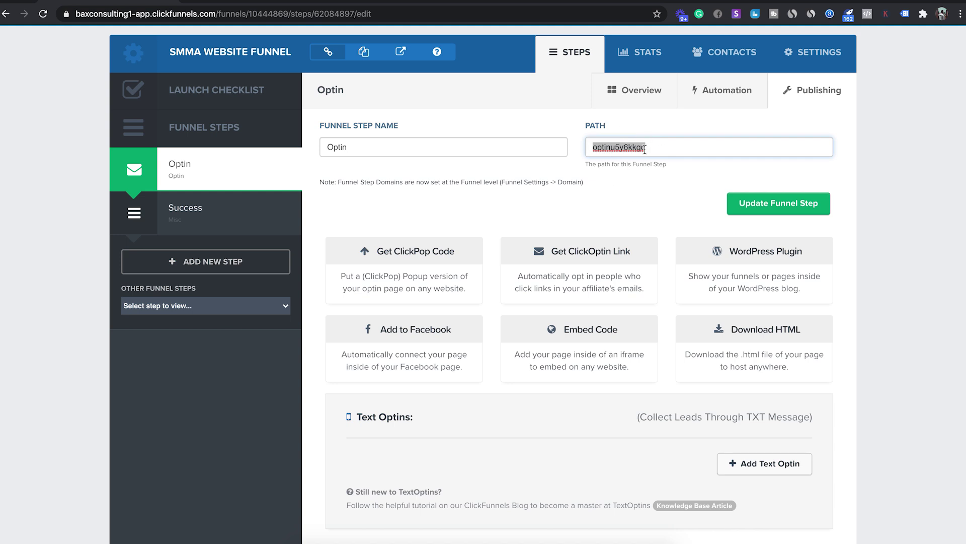
text(example1)
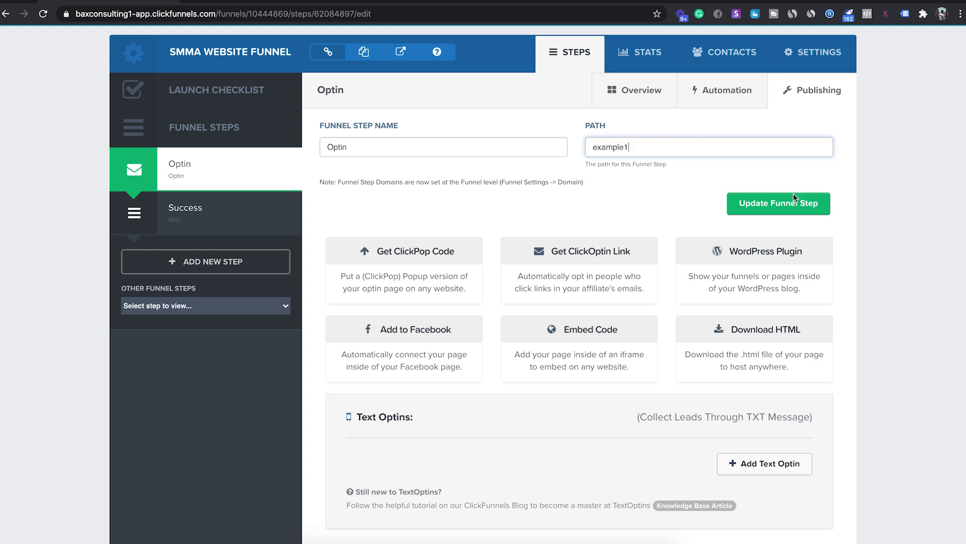
click(793, 195)
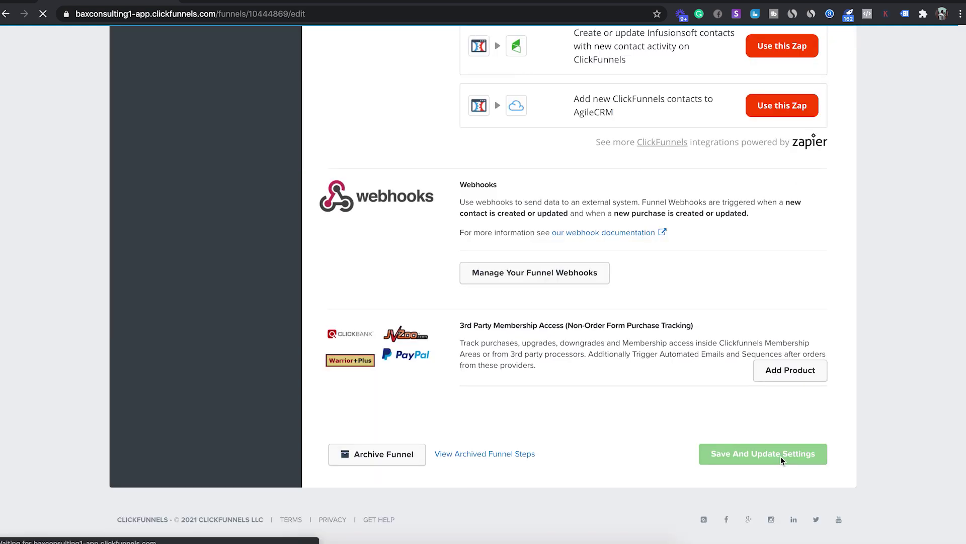
Save the funnel settings and look through the live page at baxconsulting.com/example in a new browser tab.
click(780, 456)
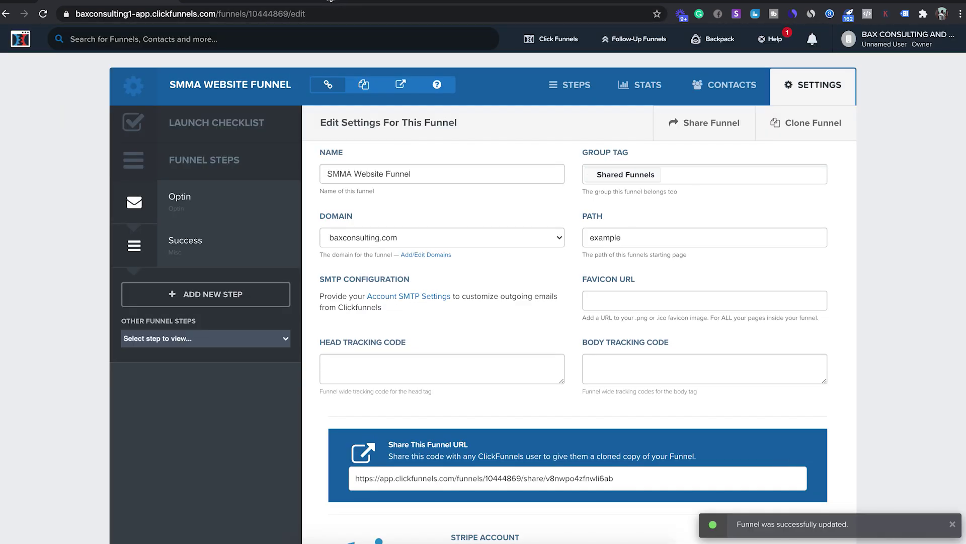
key(ctrl+t)
text(baxconsulting.com)
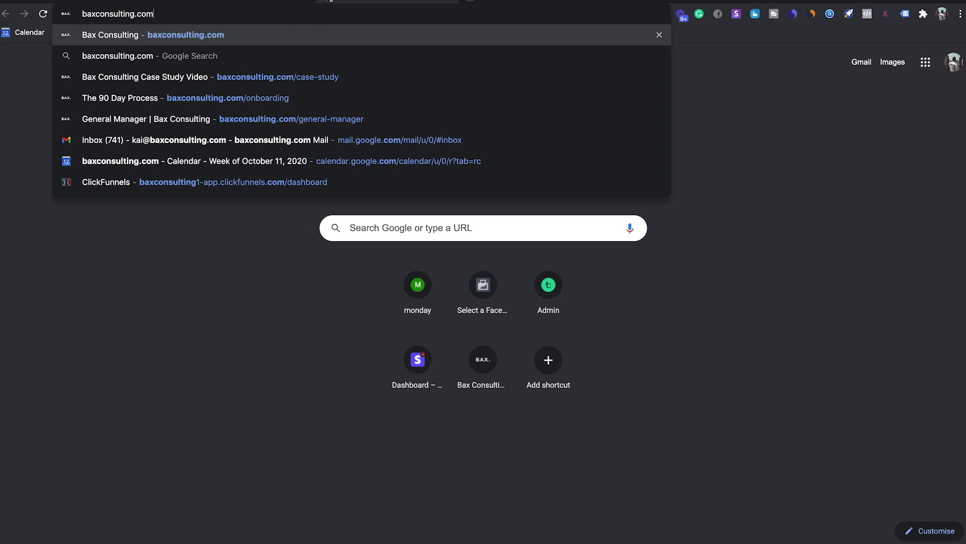
text(/)
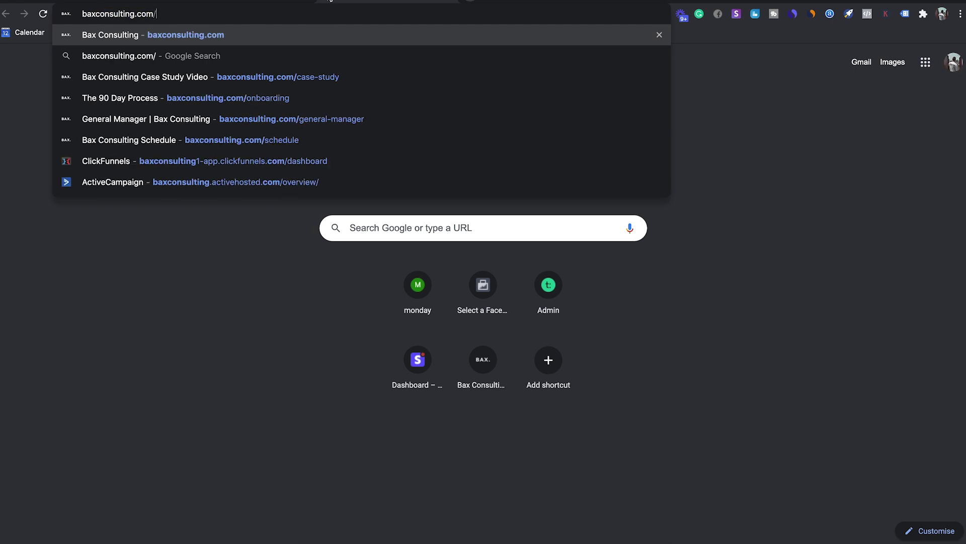
text(example)
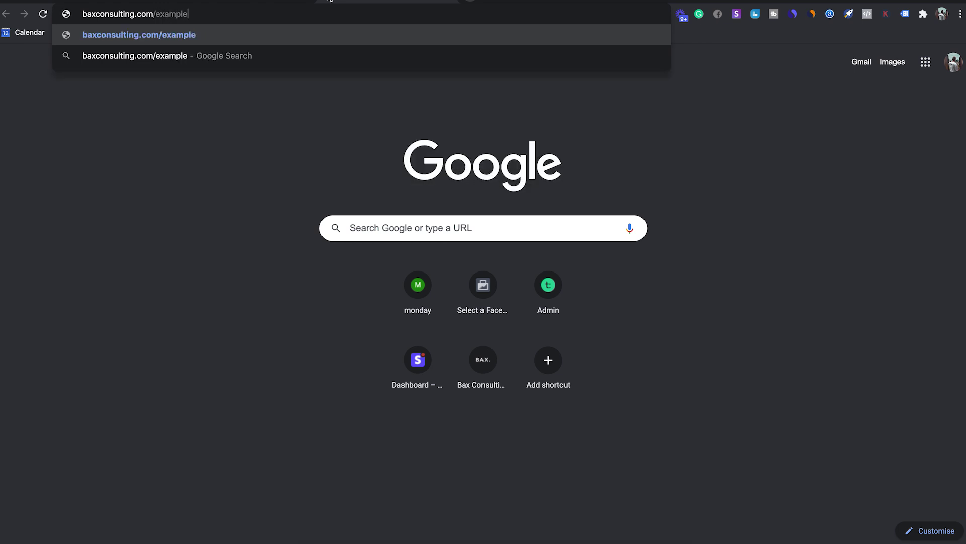
key(Return)
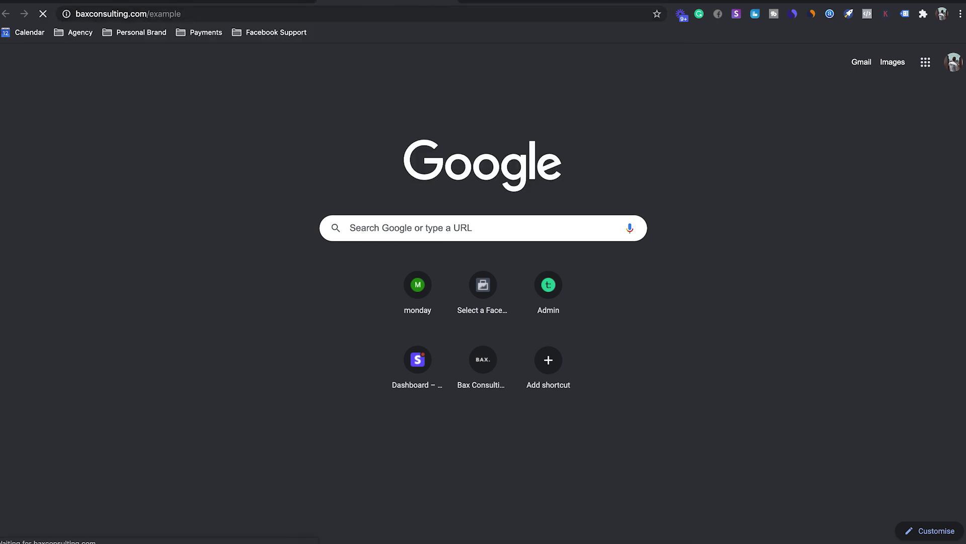
scroll(363, 212, down, 15)
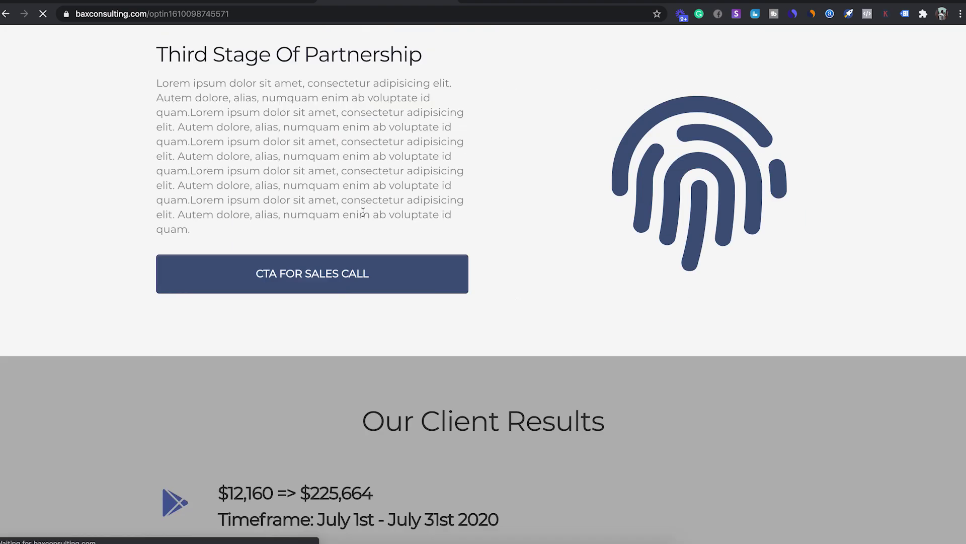
scroll(364, 213, up, 20)
scroll(363, 213, down, 20)
scroll(364, 213, up, 12)
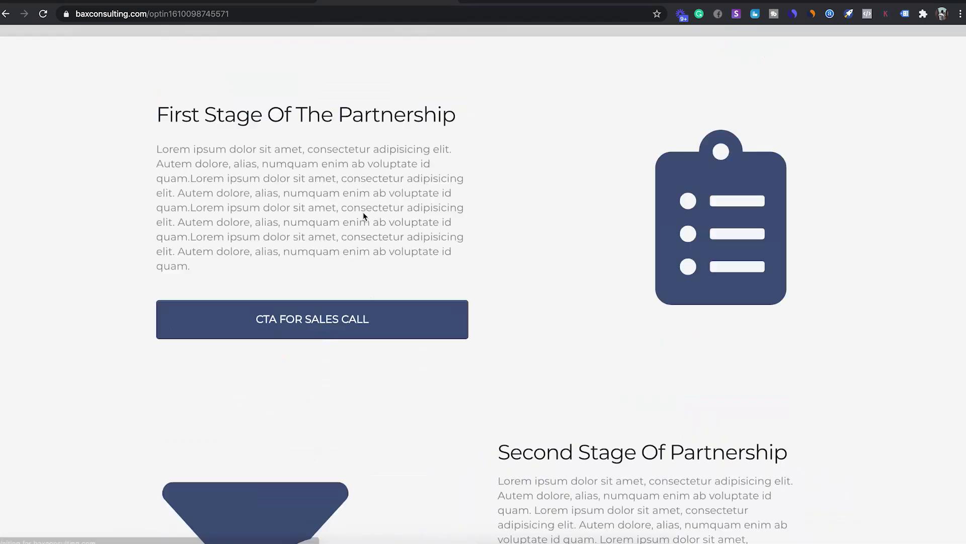
Return to the ClickFunnels tab and check the Optin step's published URL.
click(82, 2)
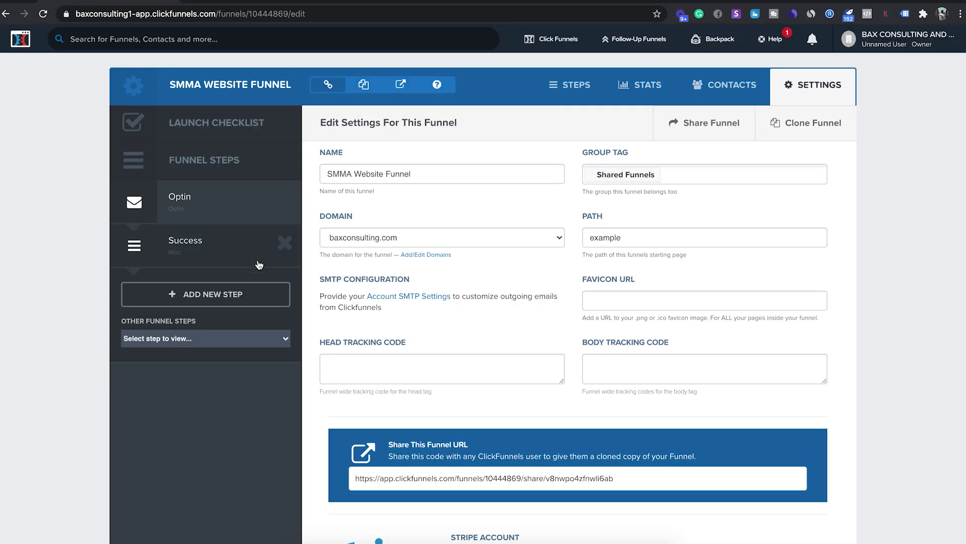
click(200, 195)
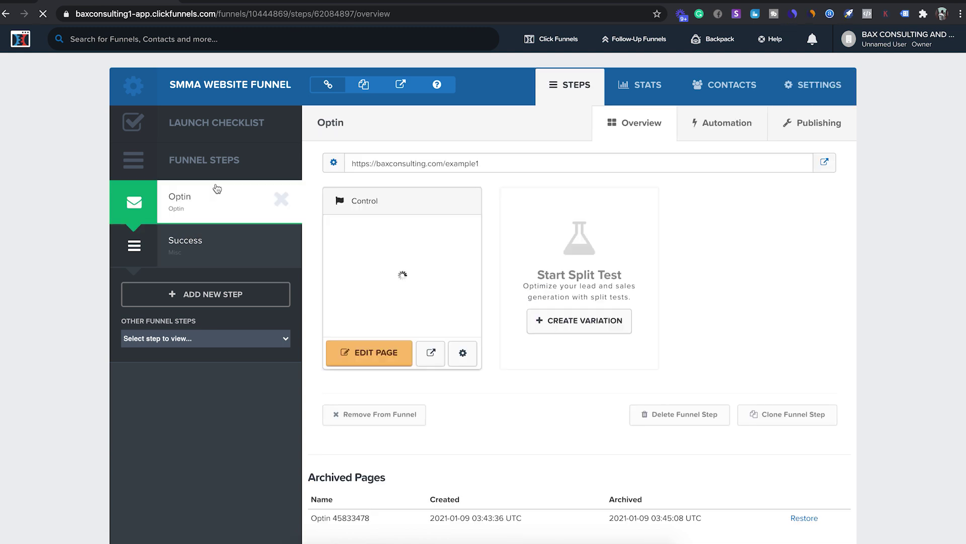
drag(500, 163, 352, 164)
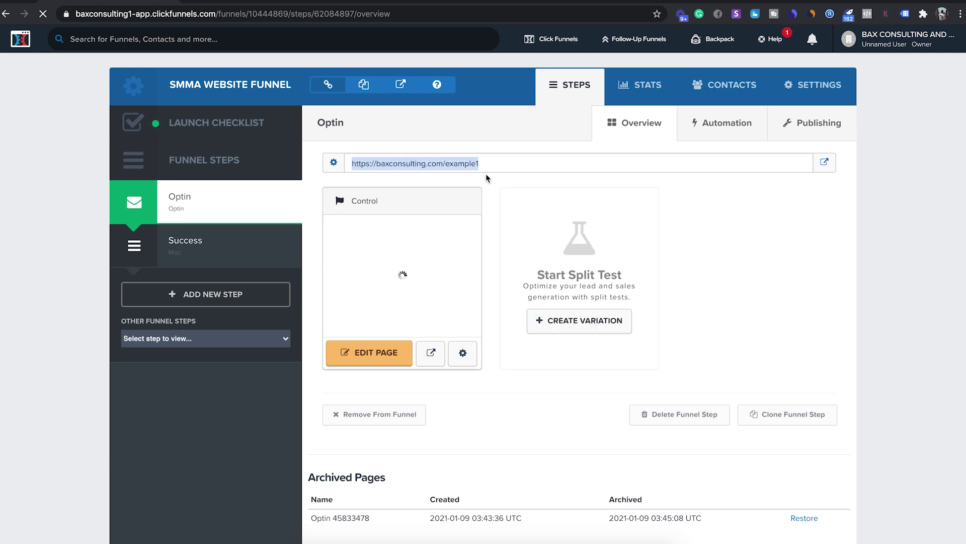
Check the Success step's URL and enter example as its publishing path.
drag(514, 166, 362, 164)
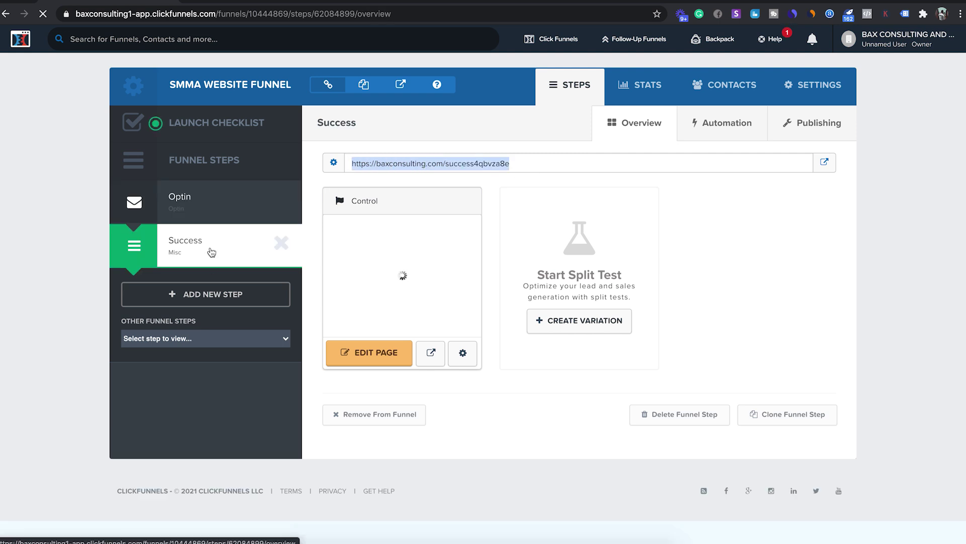
click(811, 121)
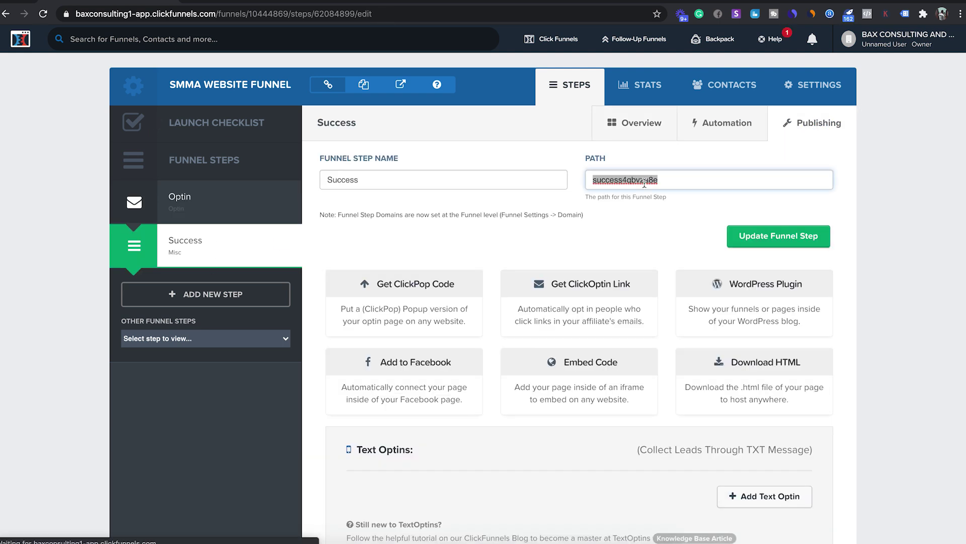
text(example)
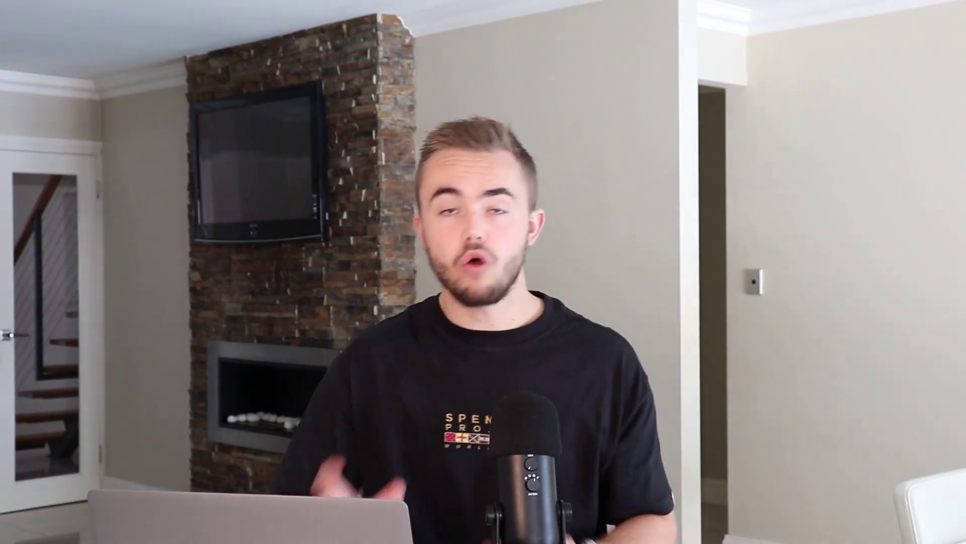
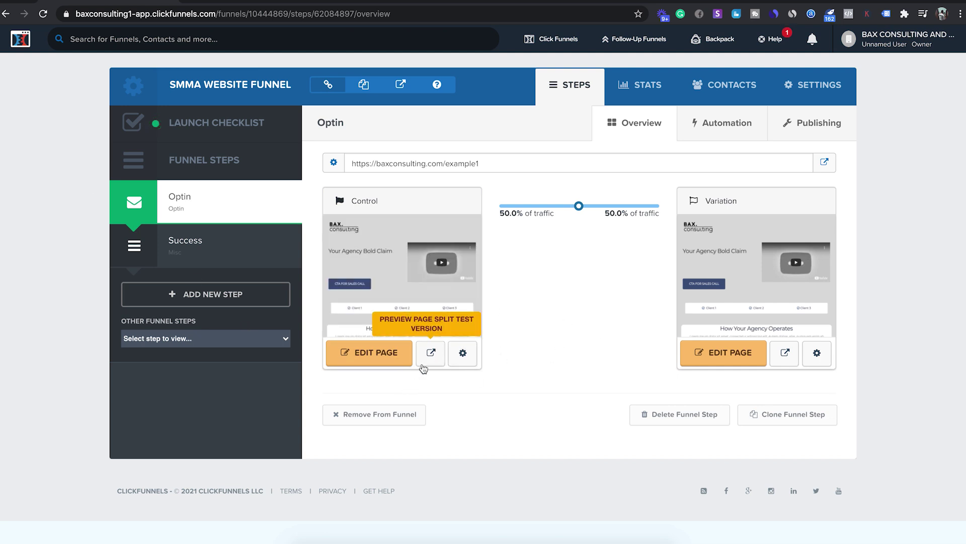
Open the Optin step's Control page for editing and add a full-width section above First Stage Of The Partnership.
click(385, 362)
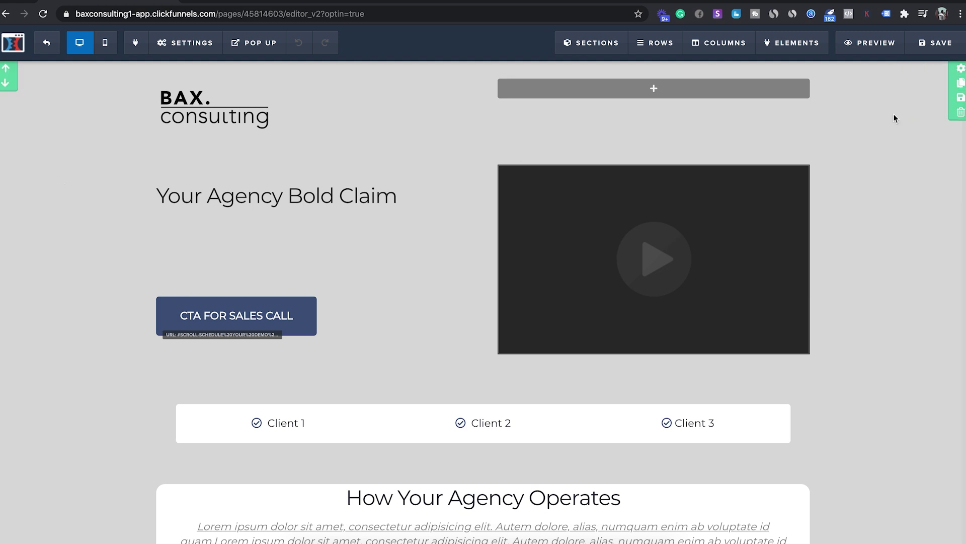
scroll(895, 118, down, 7)
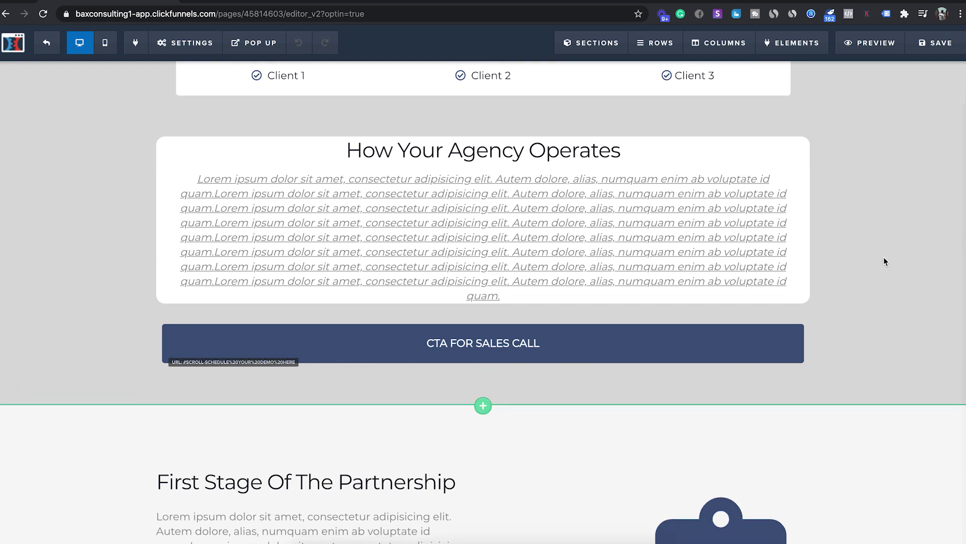
scroll(884, 257, up, 6)
scroll(212, 319, down, 4)
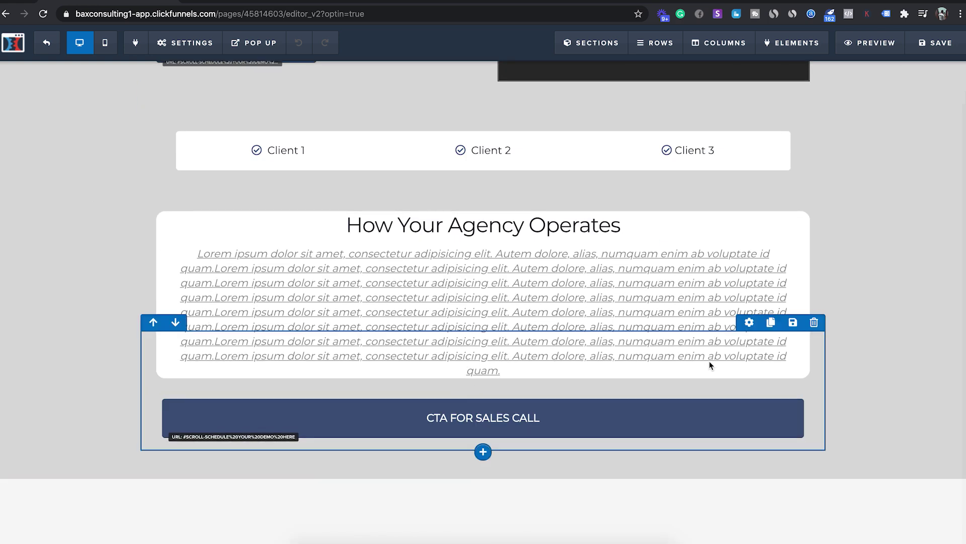
scroll(934, 96, up, 5)
scroll(820, 191, down, 9)
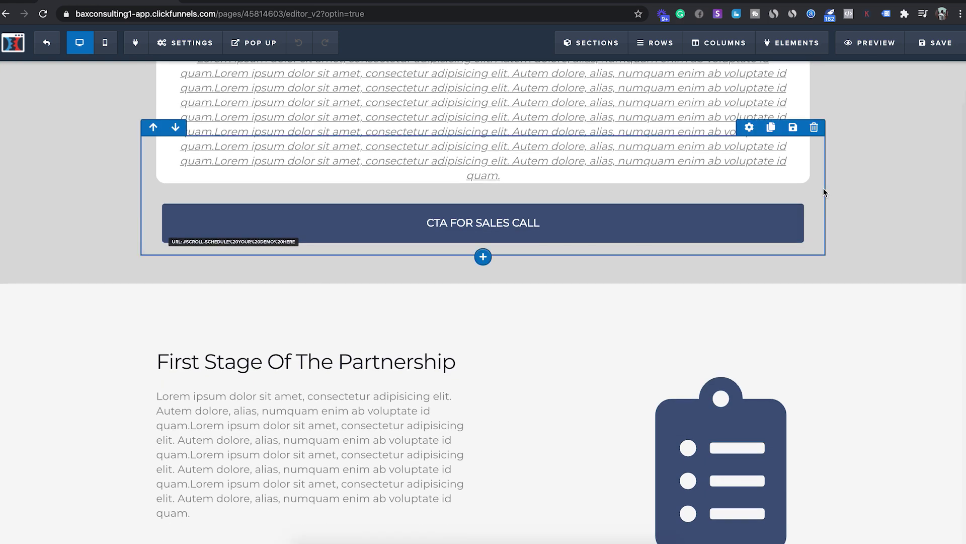
click(484, 285)
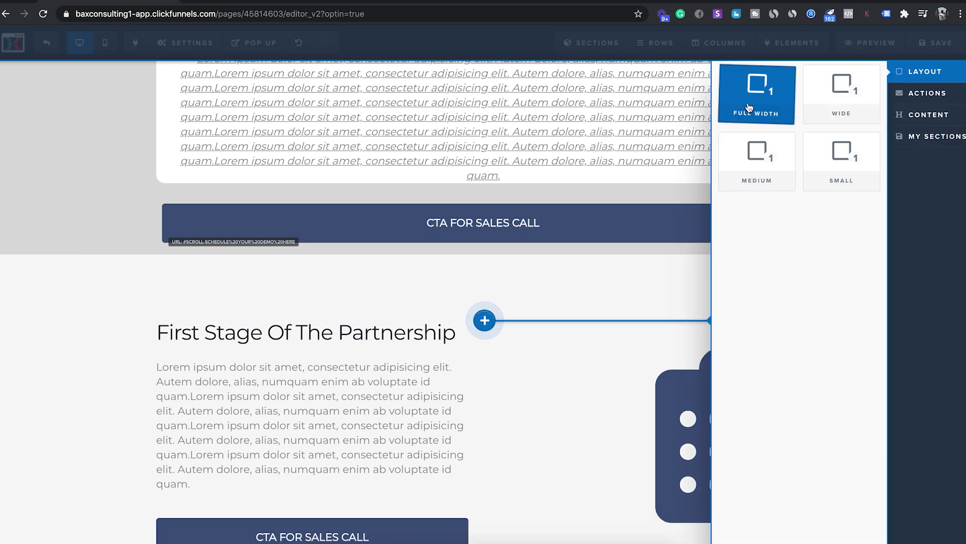
click(765, 83)
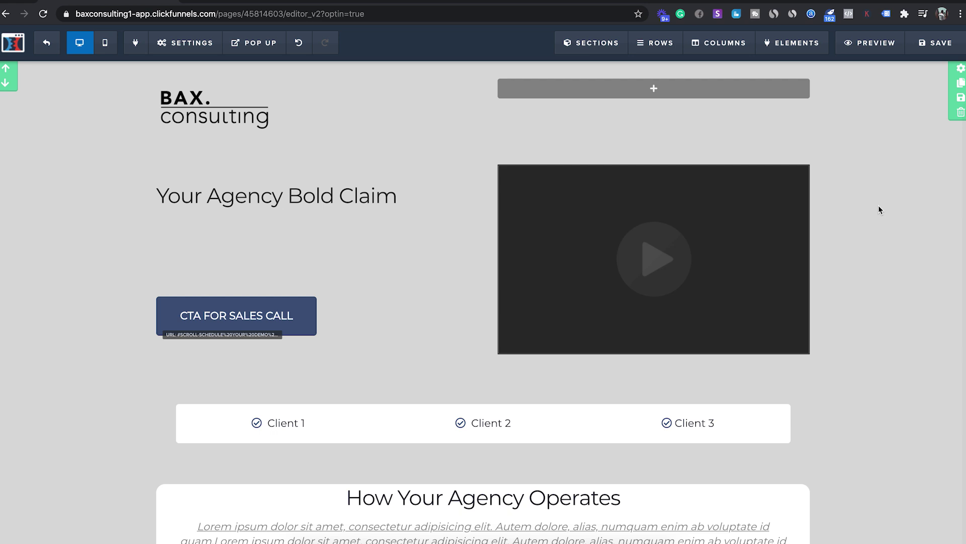
Examine the Control page's layout from the header and video down to the Third Stage Of Partnership content.
scroll(881, 210, down, 2)
scroll(880, 210, up, 2)
scroll(881, 210, down, 3)
scroll(878, 207, down, 3)
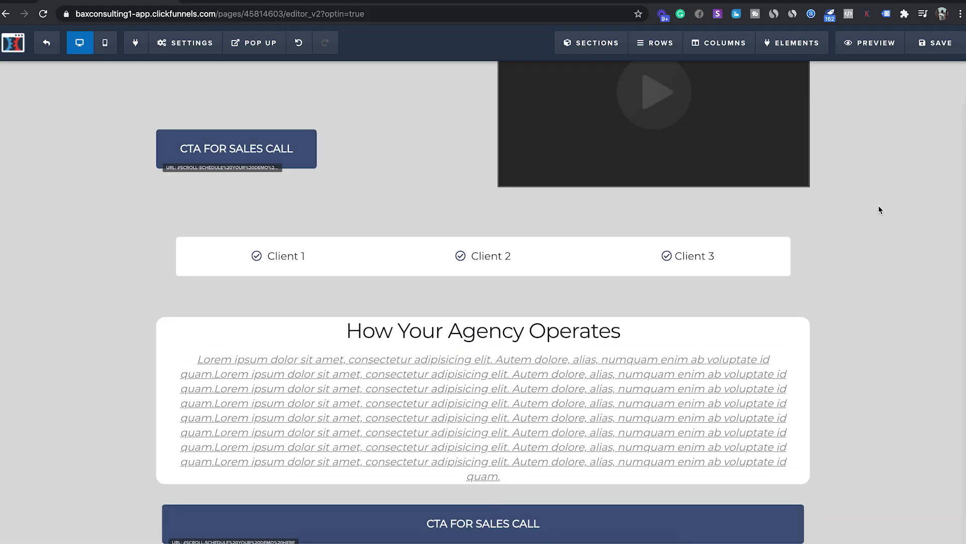
scroll(877, 204, up, 3)
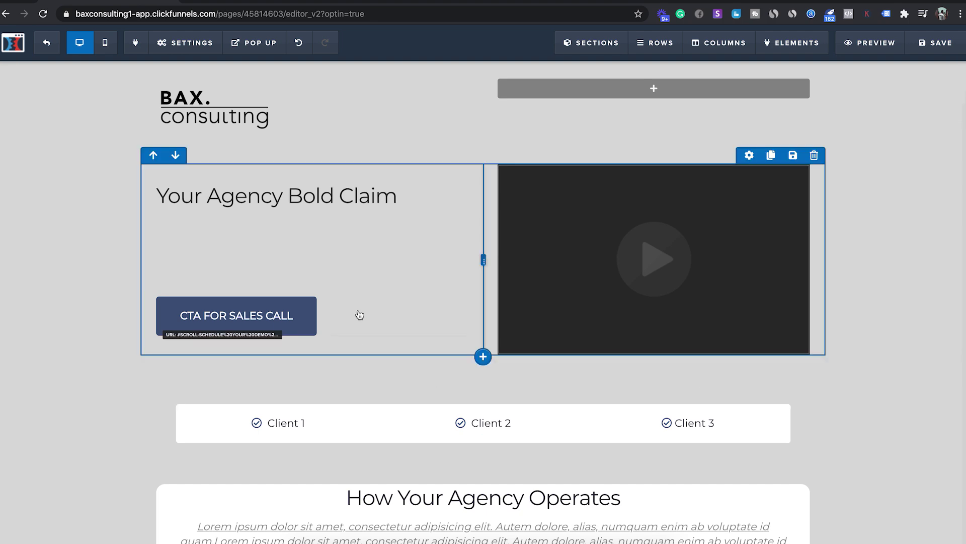
scroll(358, 313, down, 4)
scroll(359, 313, down, 8)
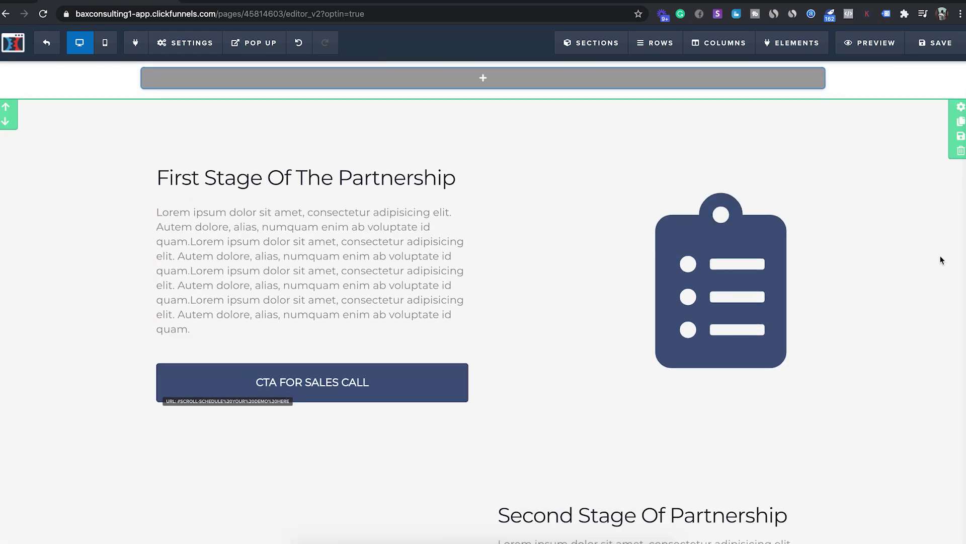
scroll(914, 295, down, 4)
scroll(914, 295, down, 8)
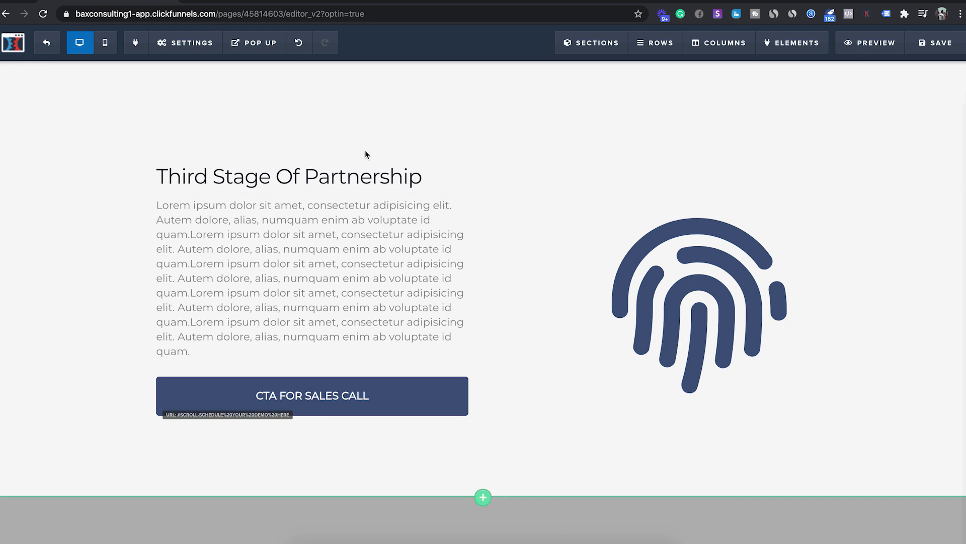
Examine the page from the Third Stage Of Partnership content through Our Client Results to the custom JavaScript / HTML block.
scroll(905, 267, down, 3)
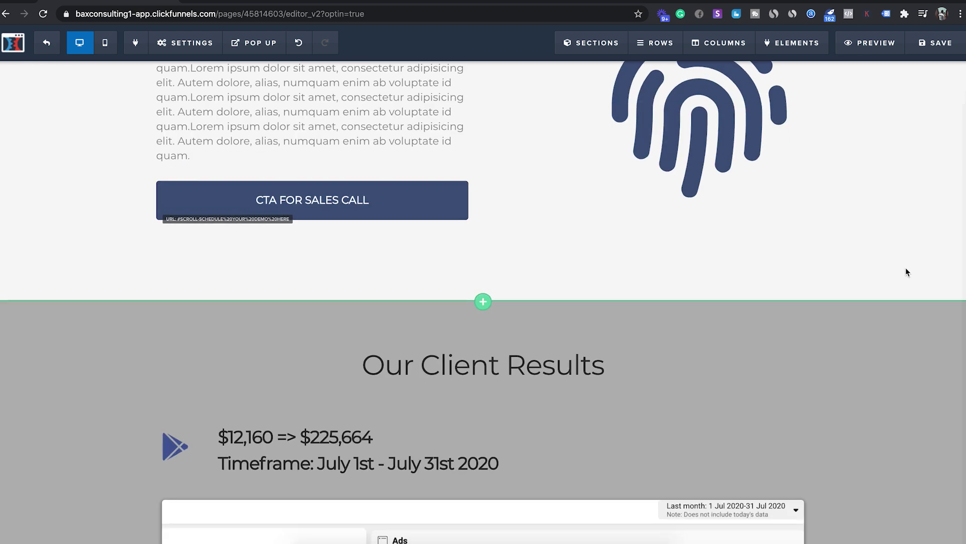
scroll(907, 274, down, 8)
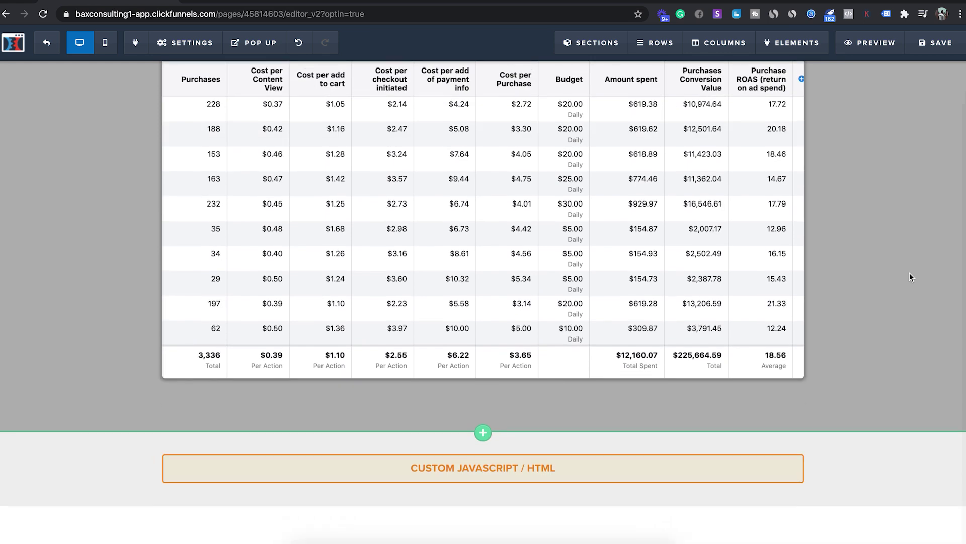
scroll(910, 276, up, 20)
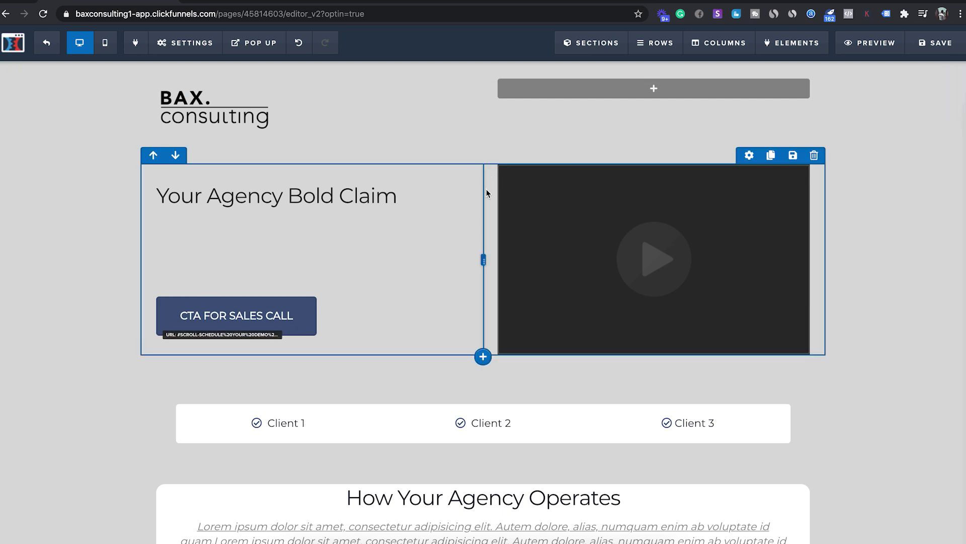
Try a six-column row beneath the headline and video row, and delete it.
click(484, 357)
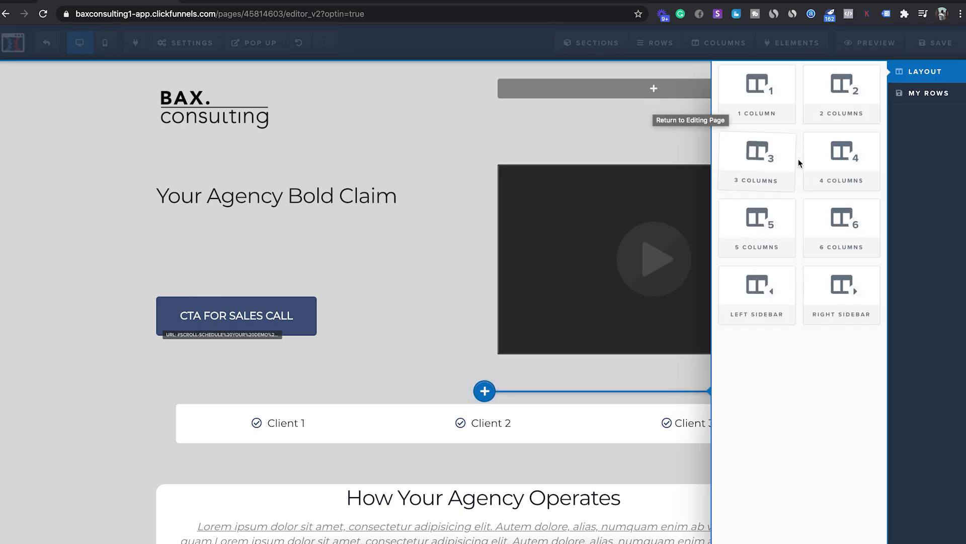
drag(635, 245, 489, 246)
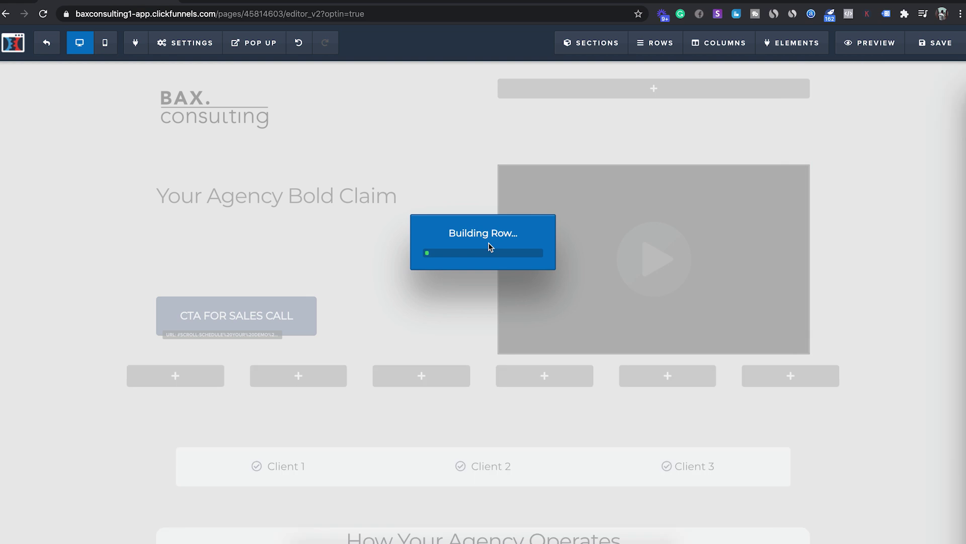
scroll(397, 337, down, 2)
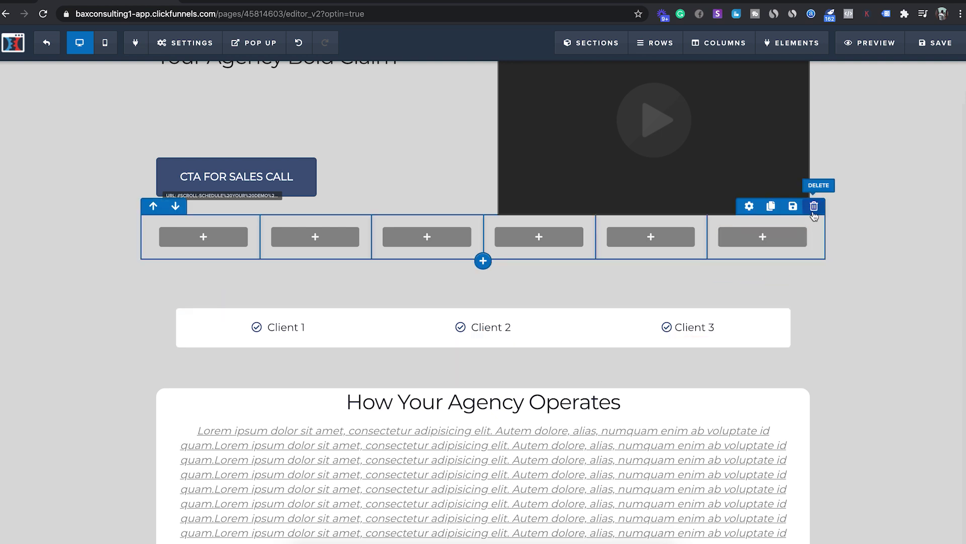
click(814, 206)
click(584, 80)
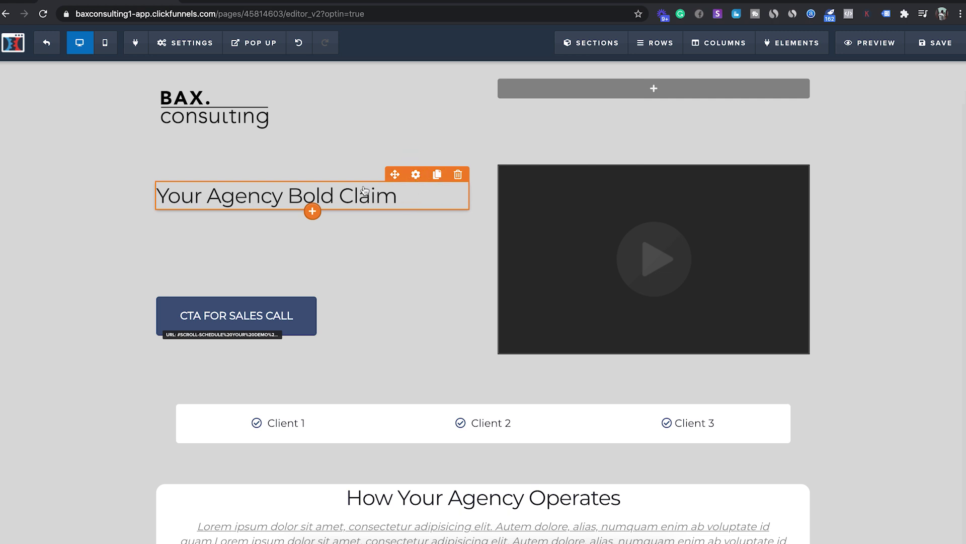
Review the elements available for insertion below the Your Agency Bold Claim headline, from text and media through Custom JS/HTML.
click(313, 212)
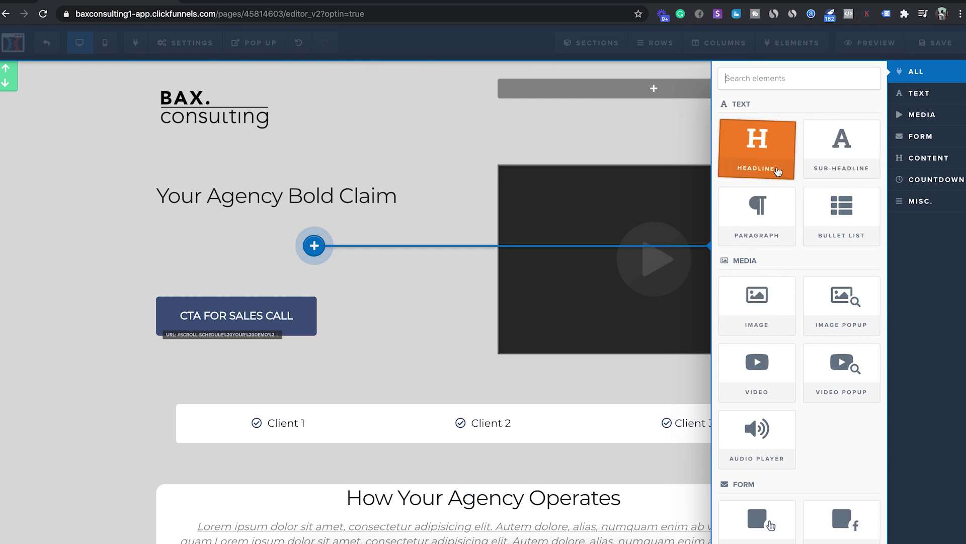
scroll(765, 257, down, 5)
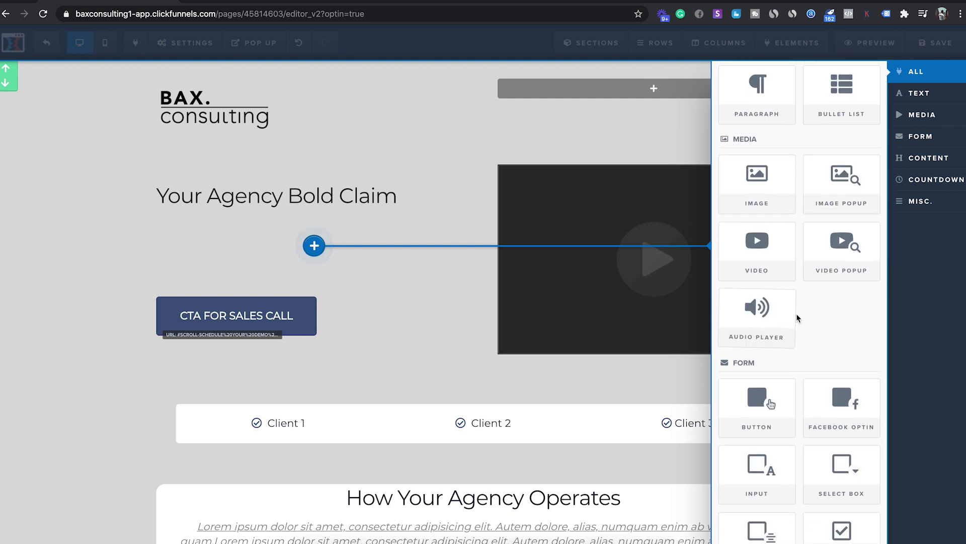
scroll(797, 317, down, 4)
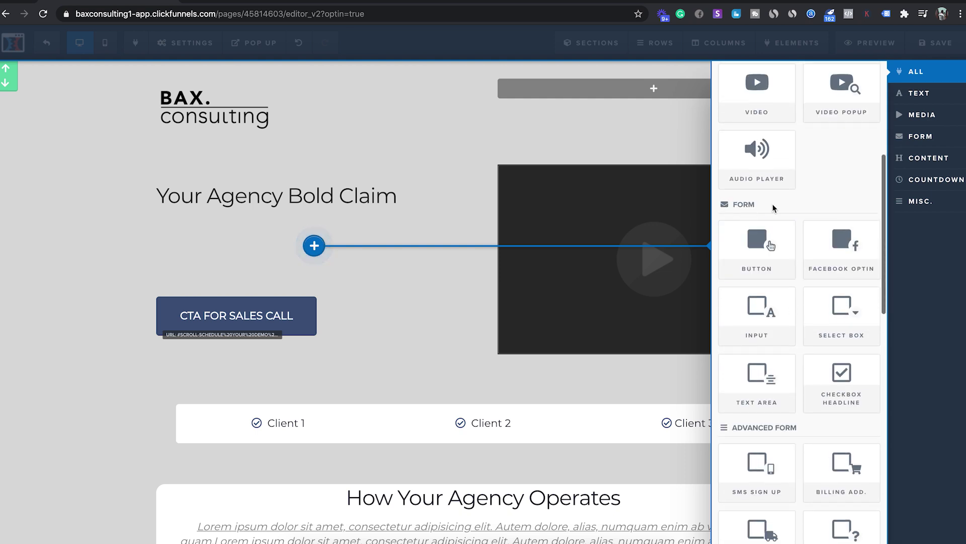
scroll(775, 204, down, 3)
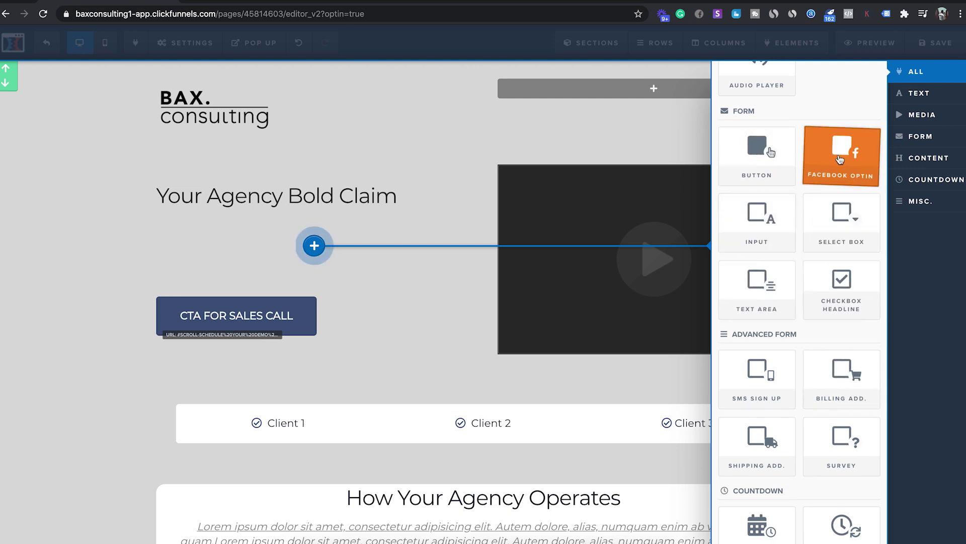
scroll(839, 159, down, 4)
drag(781, 272, 791, 298)
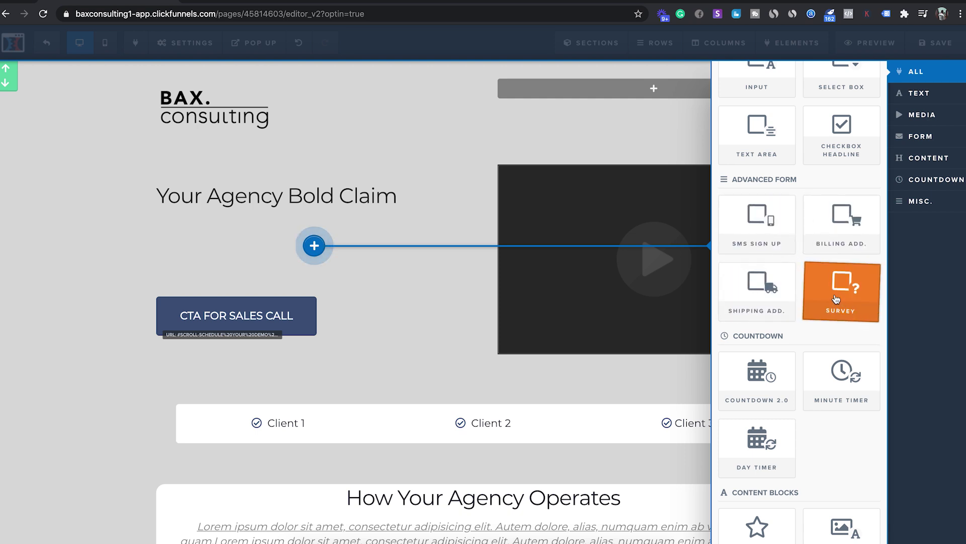
scroll(793, 296, down, 2)
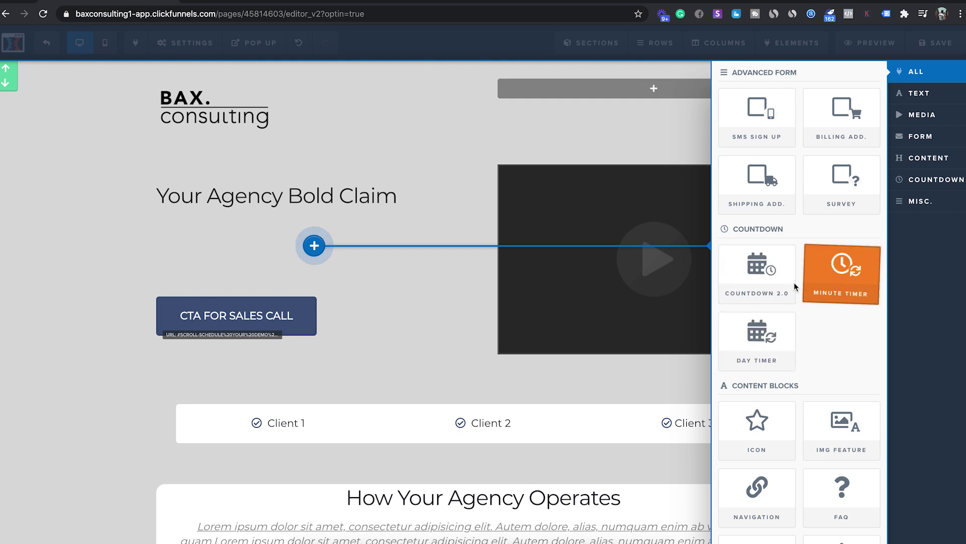
scroll(794, 284, down, 4)
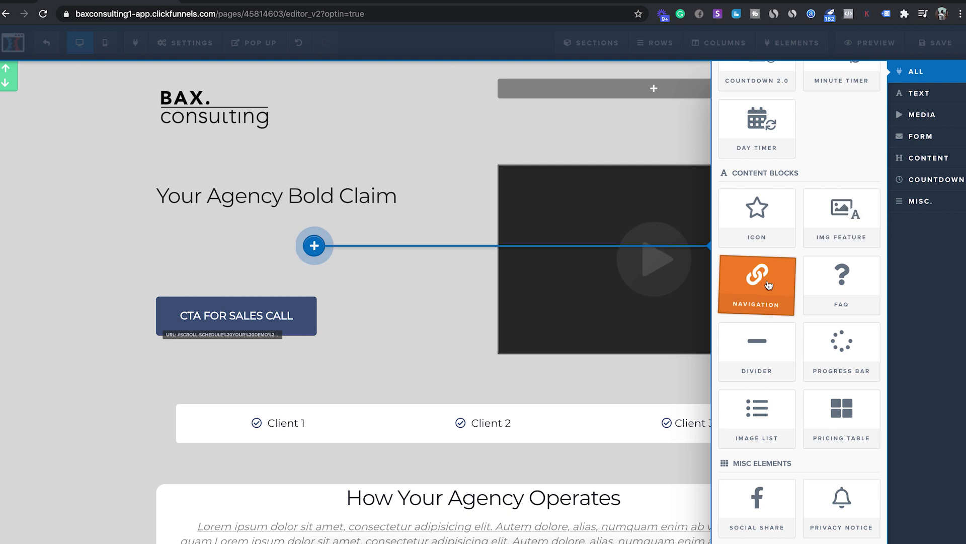
scroll(836, 280, down, 3)
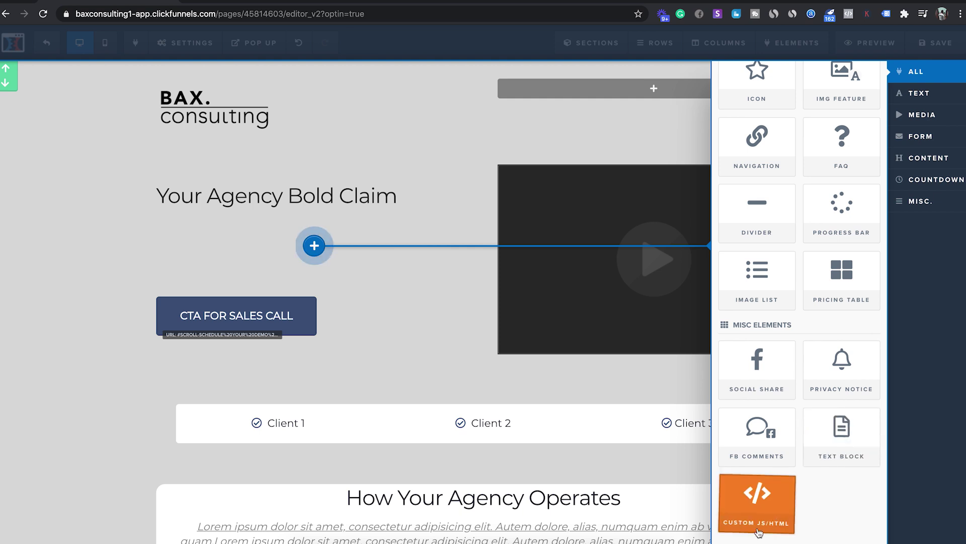
drag(783, 533, 783, 533)
drag(782, 482, 608, 378)
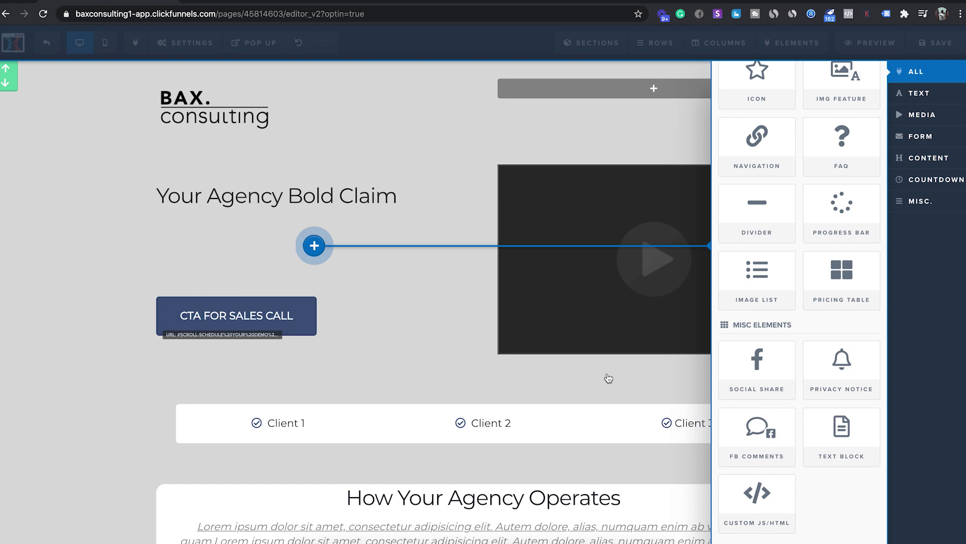
click(192, 425)
Check the custom JavaScript / HTML block below the client results table.
scroll(181, 437, down, 20)
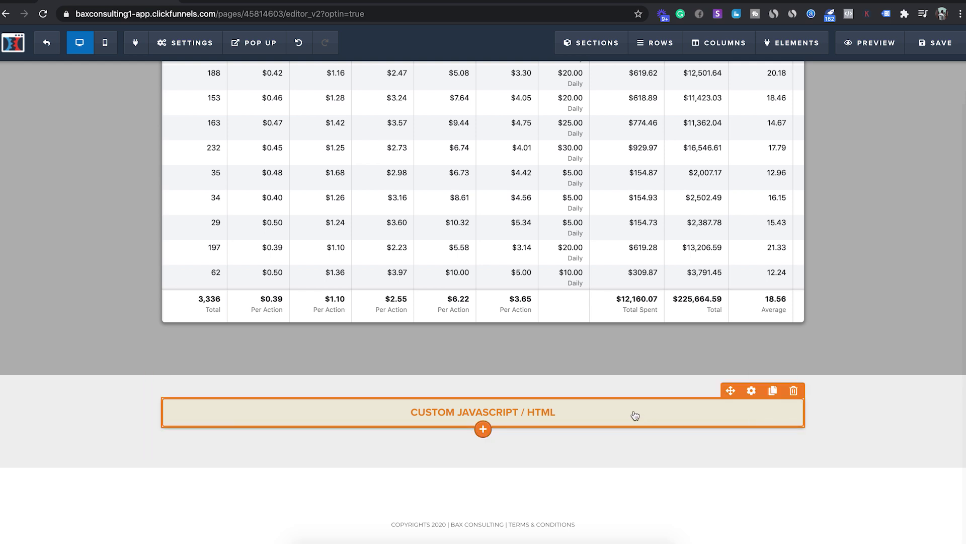
scroll(563, 409, up, 15)
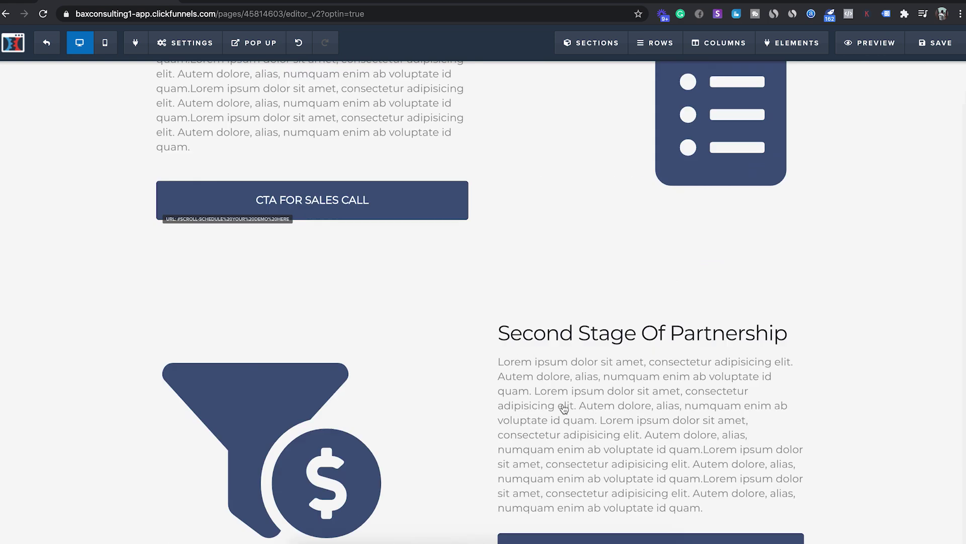
scroll(564, 409, up, 10)
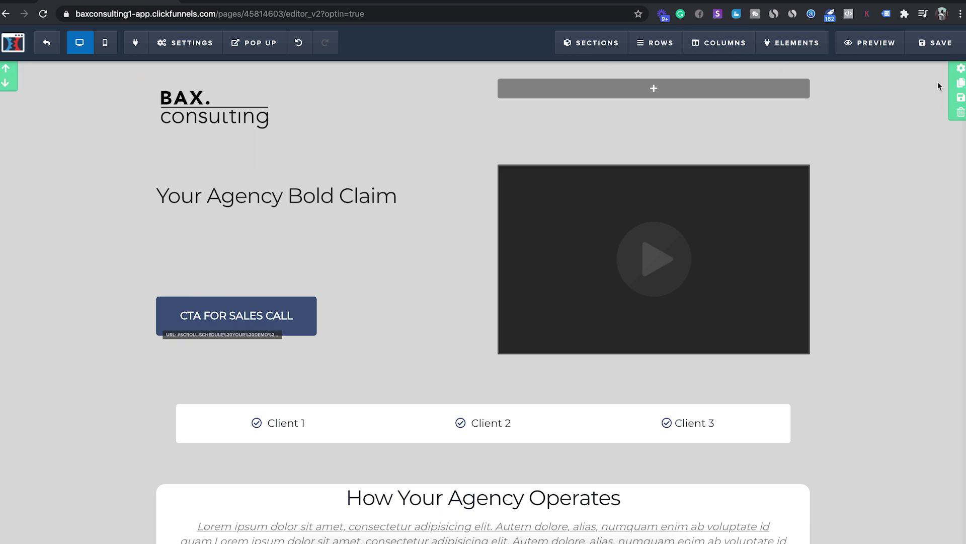
Try a top margin of 100 on the page's top section, reset it to 0, and give the section a background image.
scroll(803, 68, down, 1)
scroll(804, 68, up, 1)
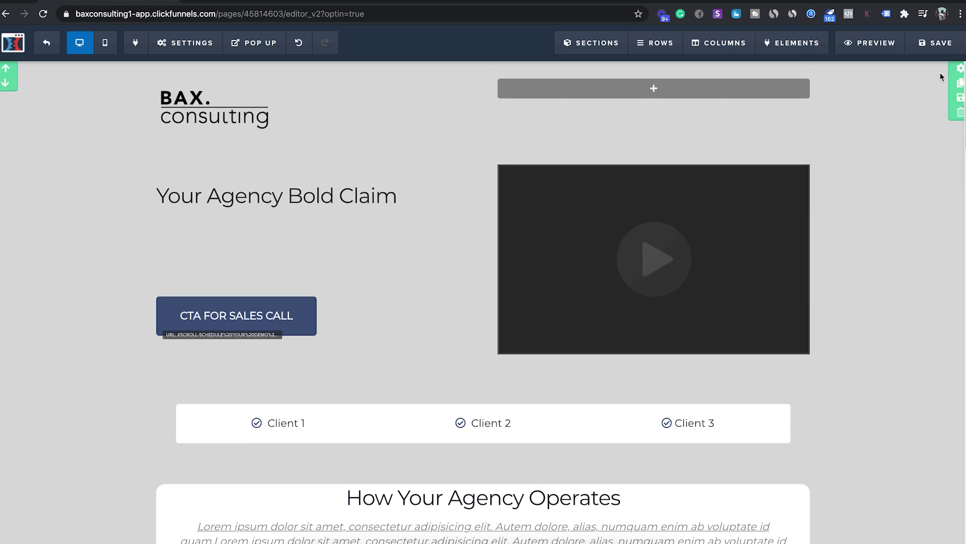
click(961, 67)
click(735, 77)
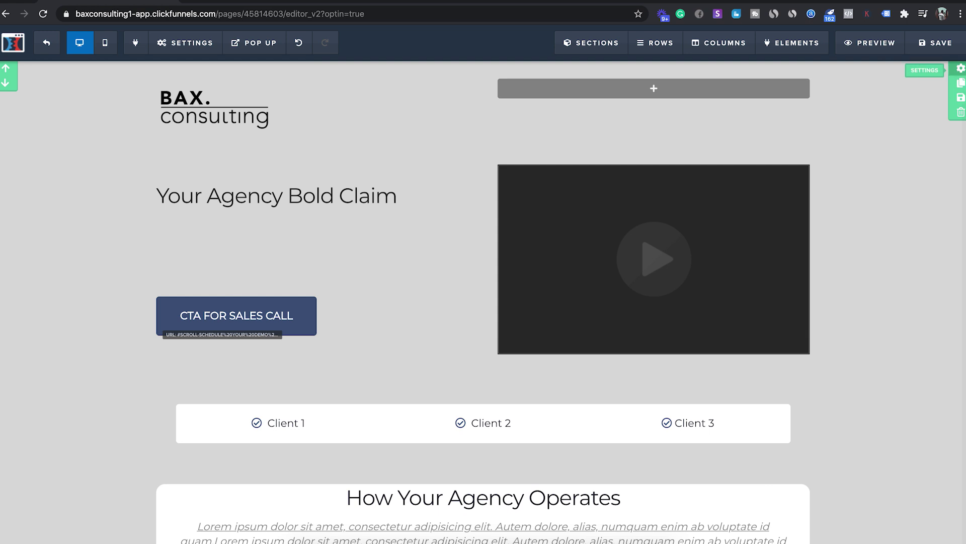
click(961, 68)
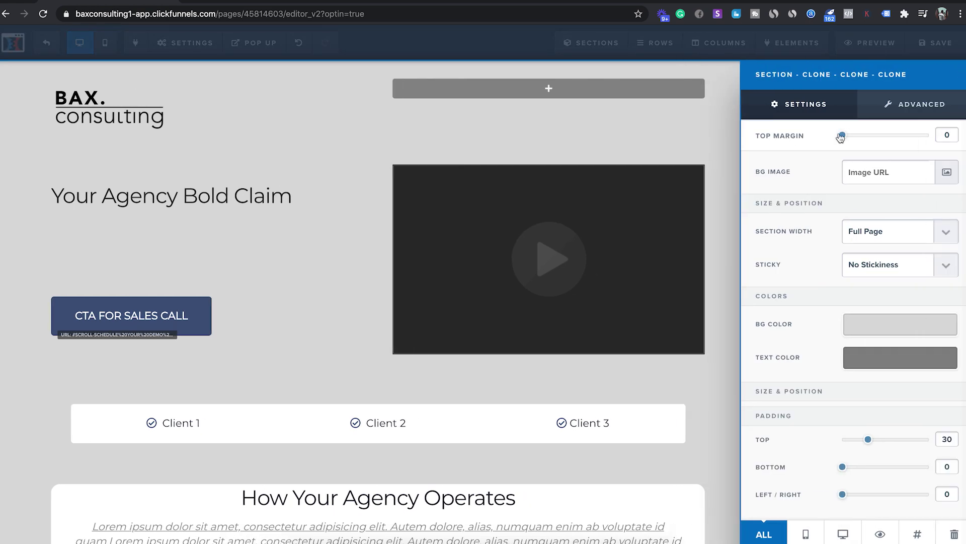
drag(843, 139, 931, 138)
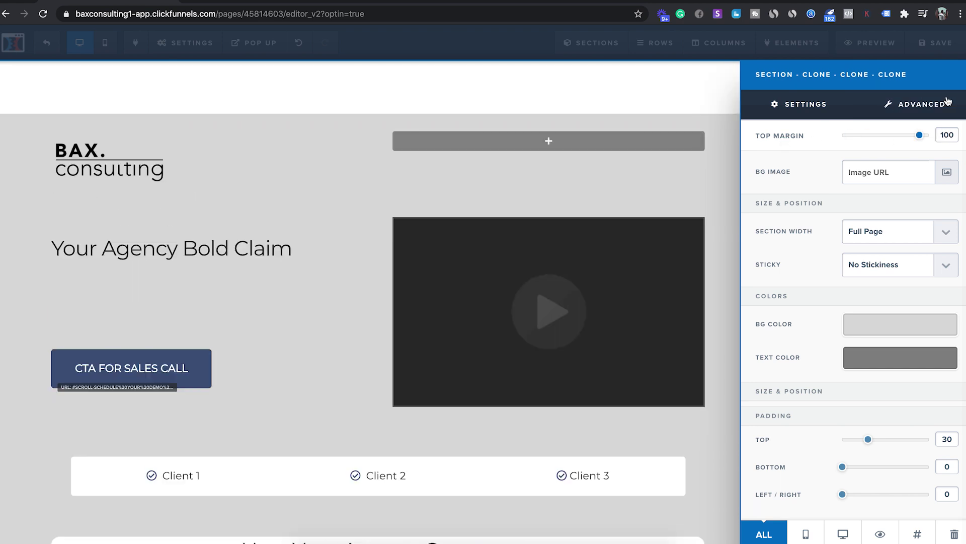
drag(945, 104, 865, 127)
drag(878, 146, 820, 138)
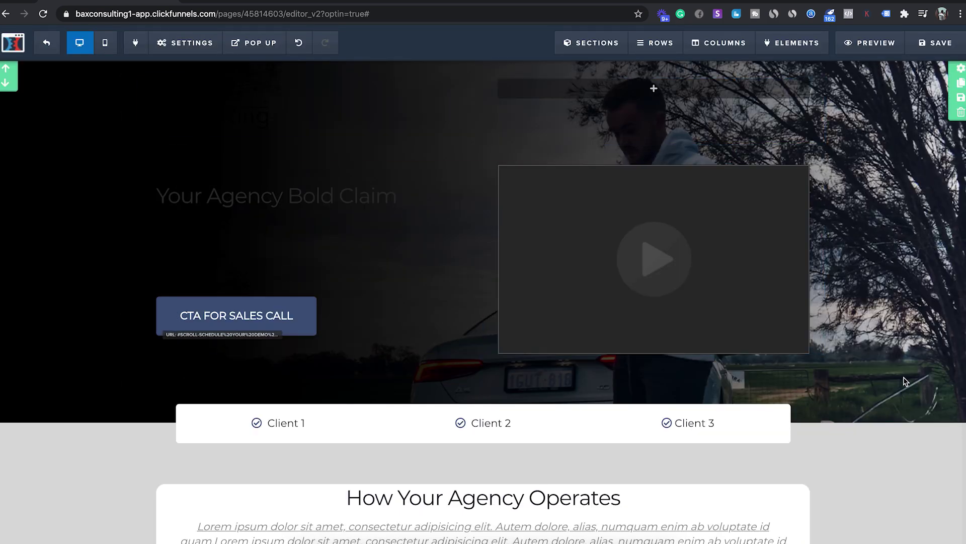
Remove the background image from the page's top section.
scroll(877, 416, down, 5)
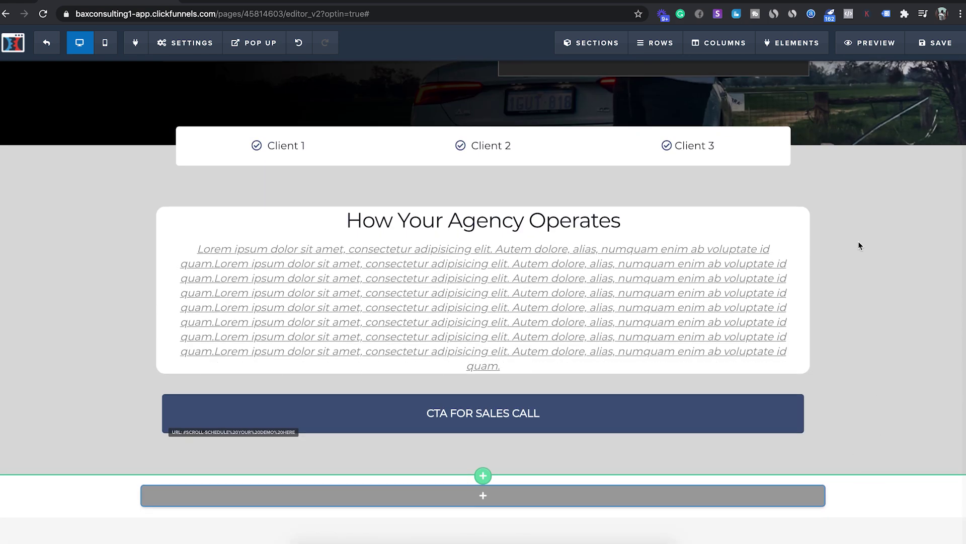
scroll(859, 246, up, 2)
scroll(882, 324, up, 3)
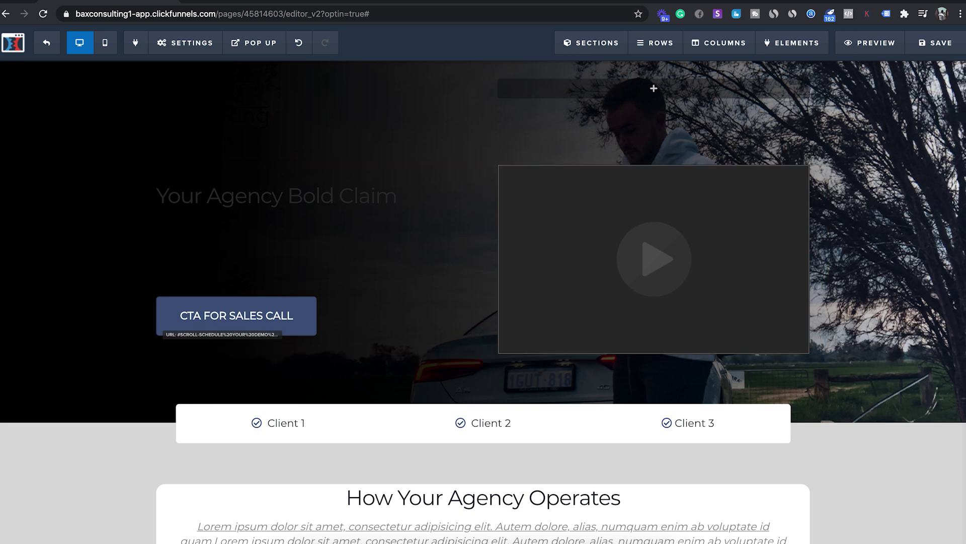
click(946, 84)
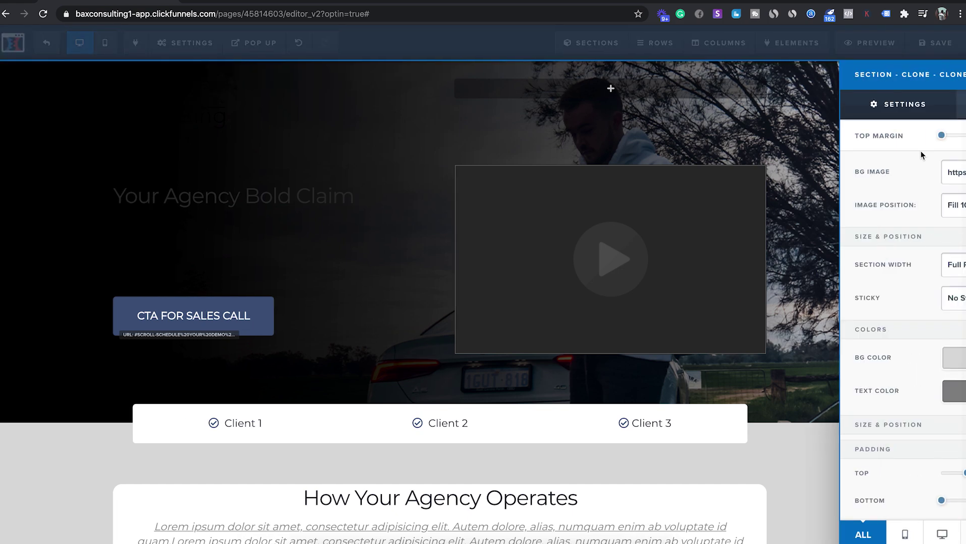
triple_click(902, 173)
key(BackSpace)
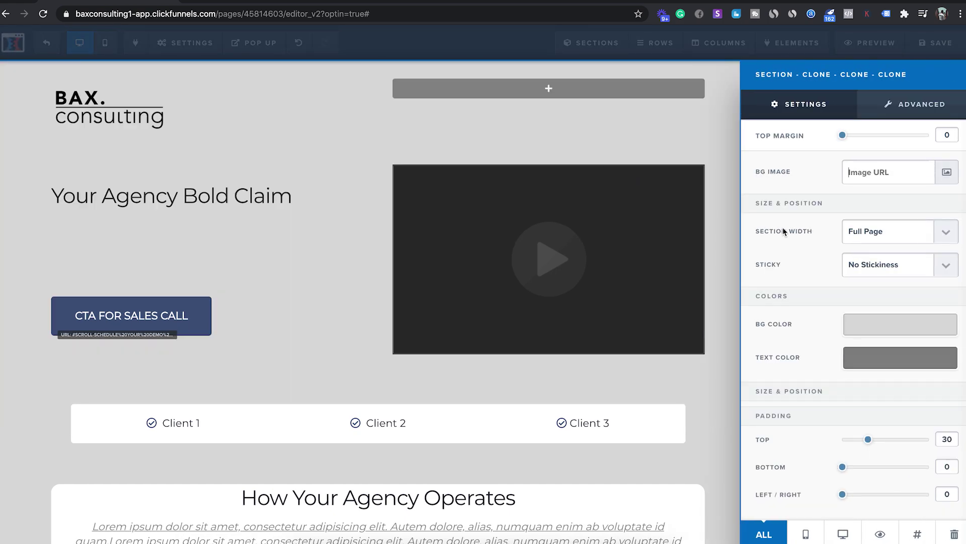
Try the Wide and Extra Small widths on the top section, and restore its width to Full Page.
click(878, 232)
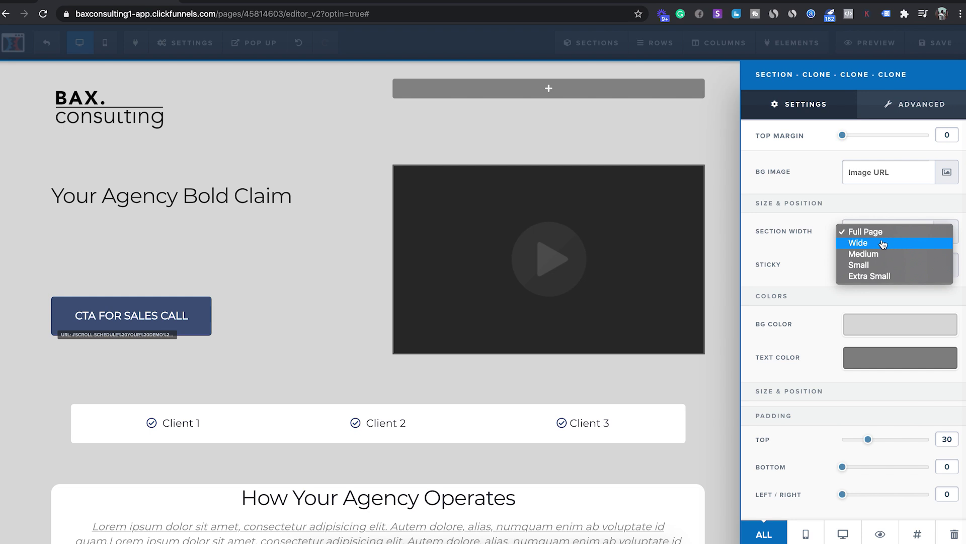
click(885, 244)
click(886, 241)
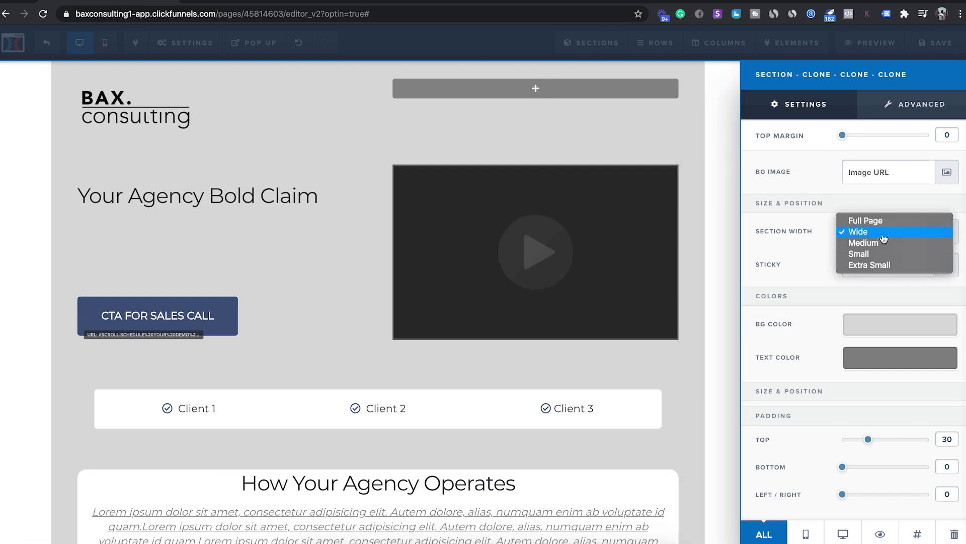
click(880, 265)
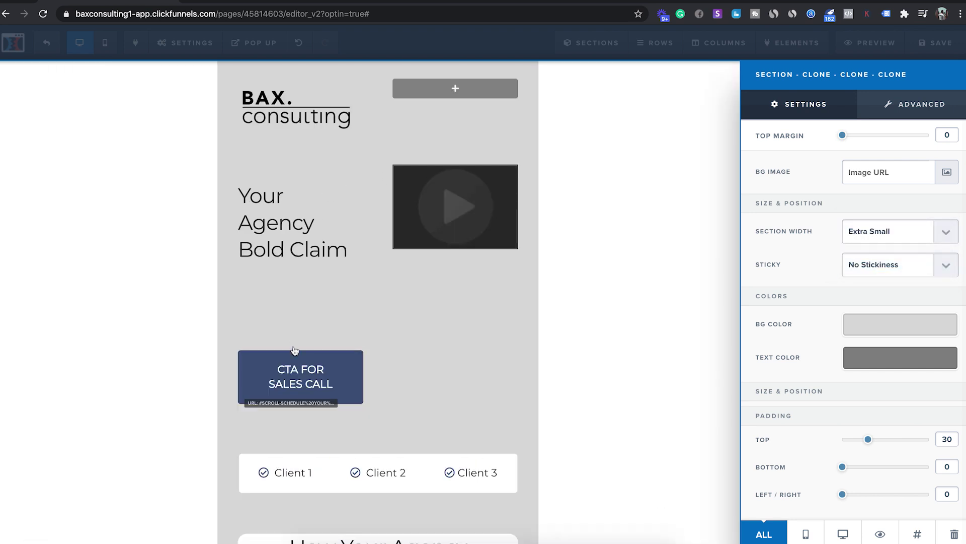
click(889, 231)
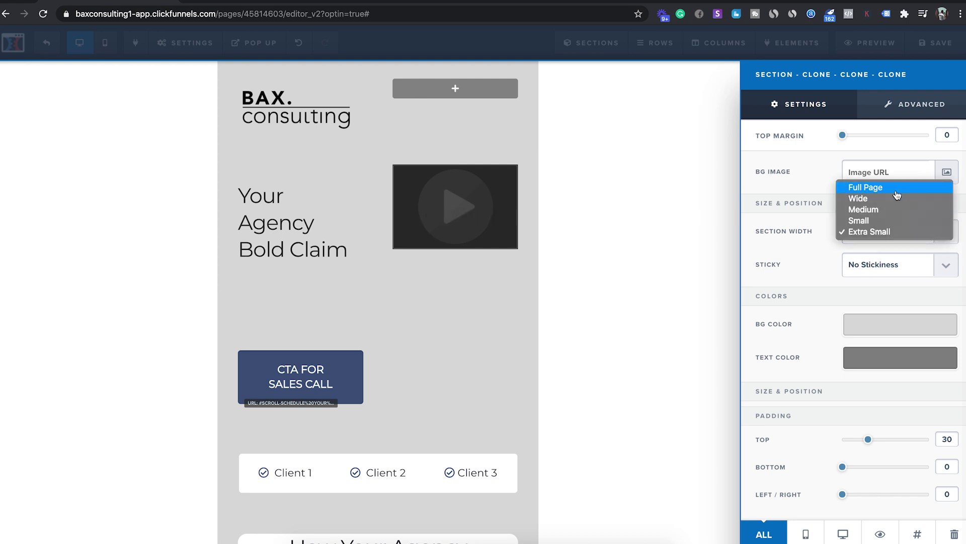
click(865, 186)
Try the dark navy #201652 background color on the top section, and set its background to white.
click(857, 327)
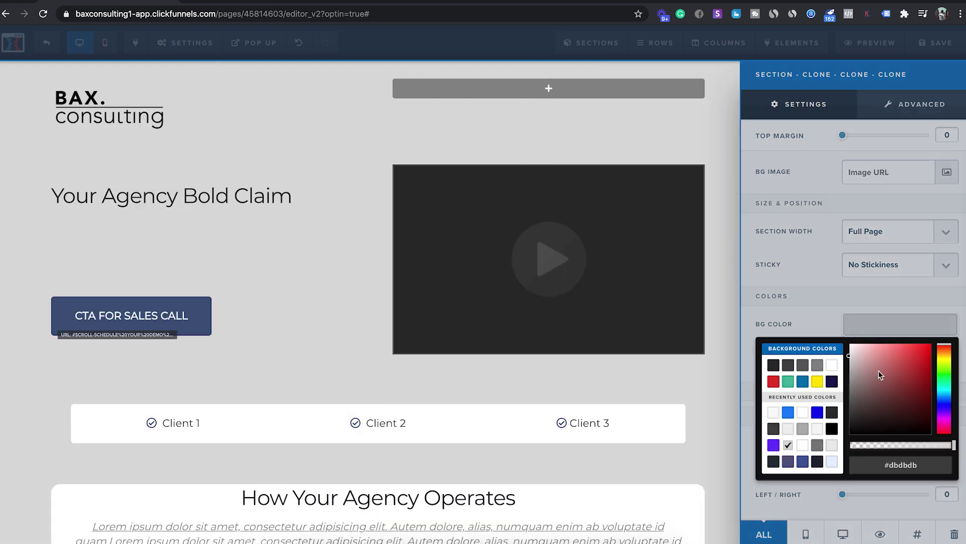
click(831, 382)
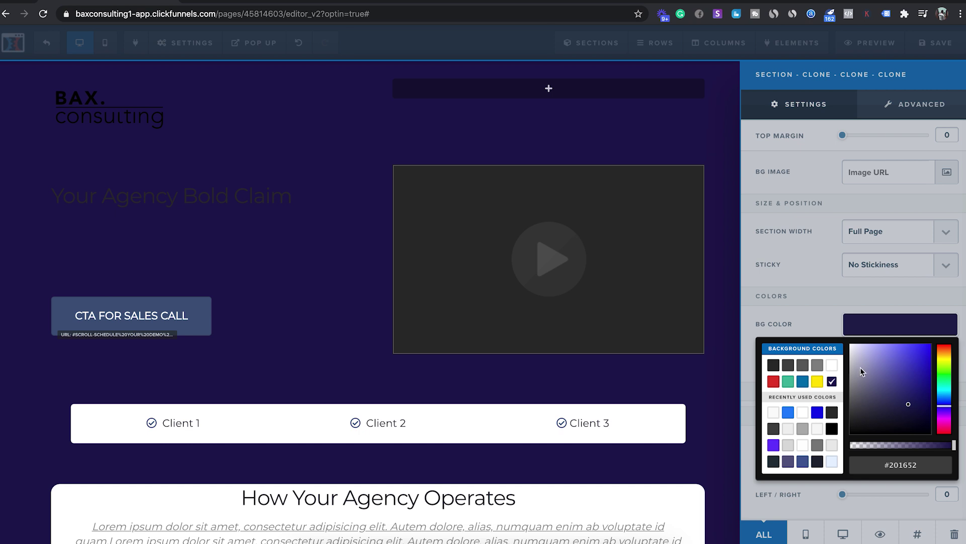
click(803, 411)
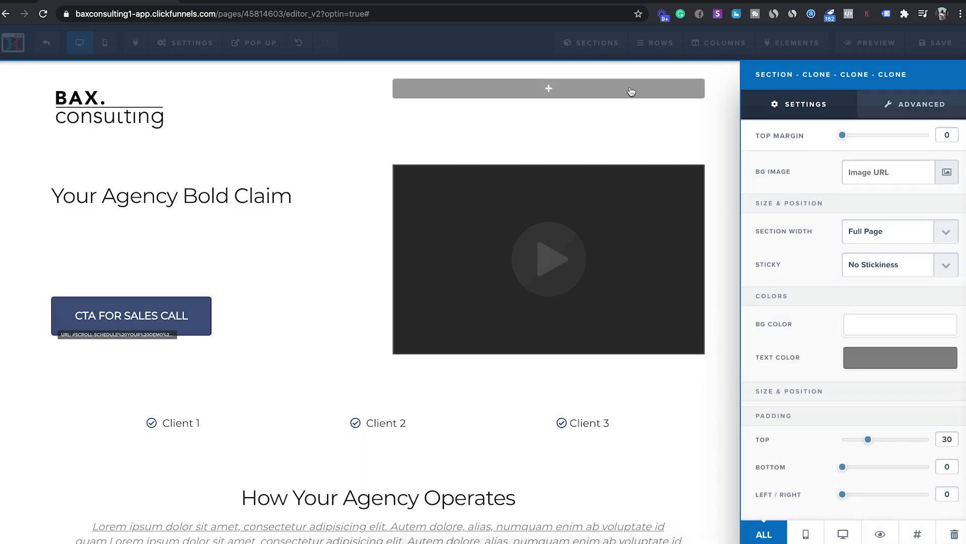
Try a 100% corner radius on the page's top section, and check its animation and edge options.
drag(867, 441, 802, 504)
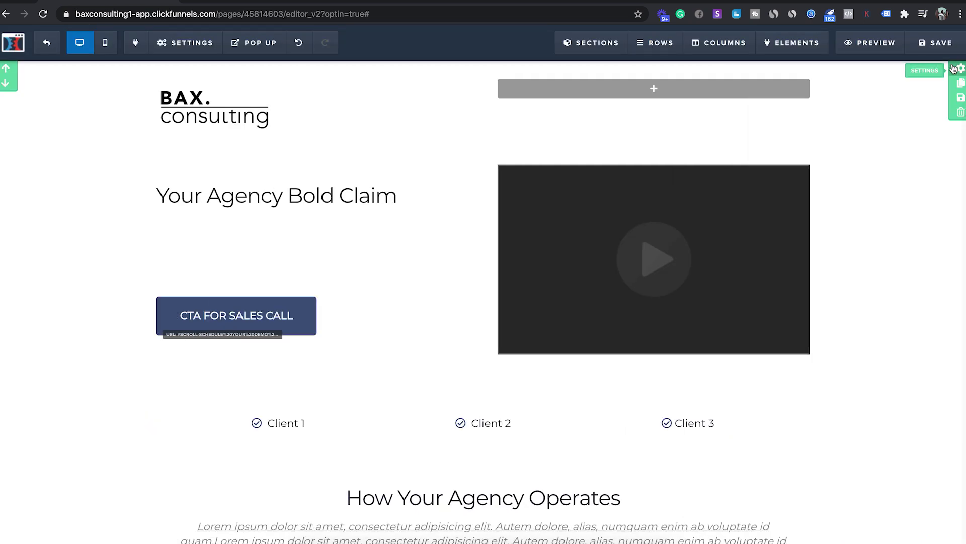
click(959, 68)
click(916, 103)
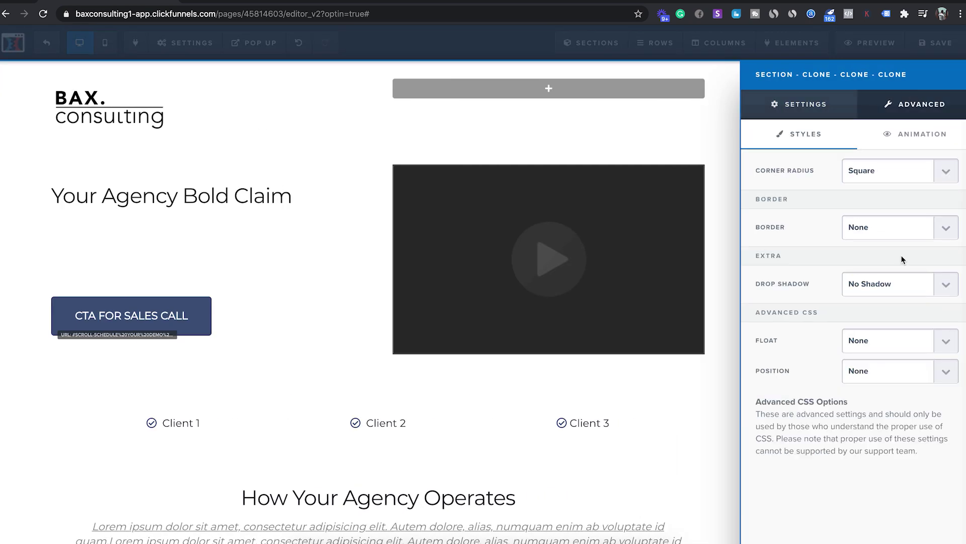
click(889, 172)
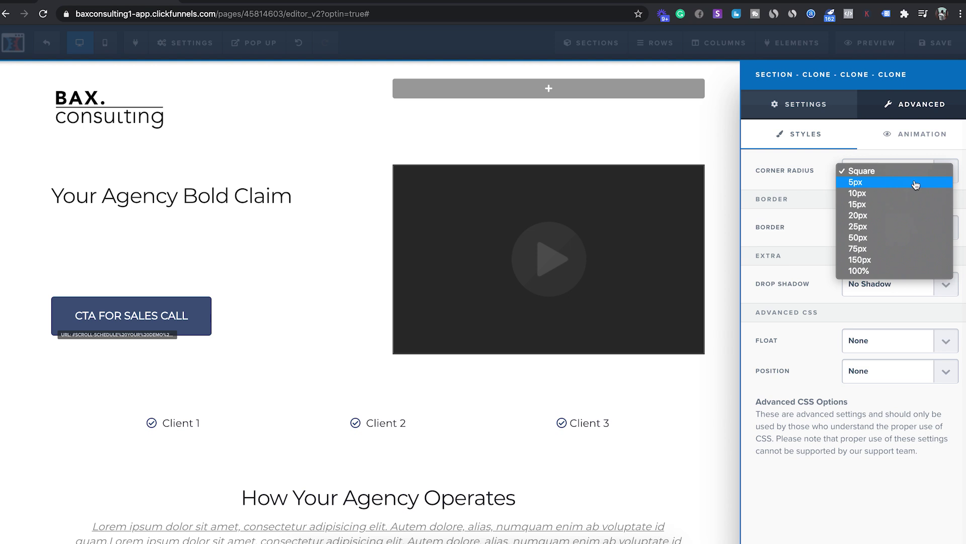
click(864, 270)
click(908, 141)
click(803, 137)
click(930, 203)
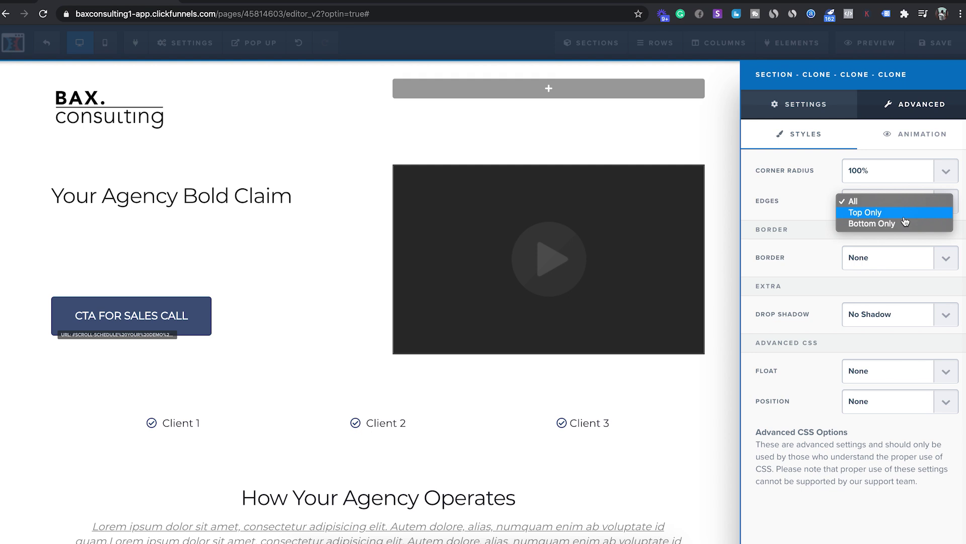
click(789, 197)
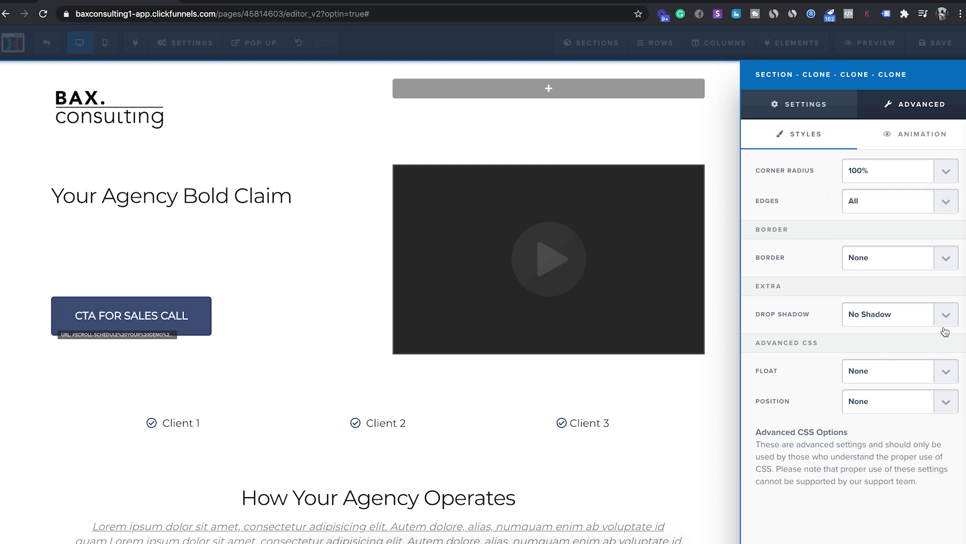
Try floating the top section to the Right with the Relative, Absolute and Fixed positions.
click(878, 377)
click(879, 403)
click(867, 400)
click(867, 412)
click(866, 409)
click(865, 413)
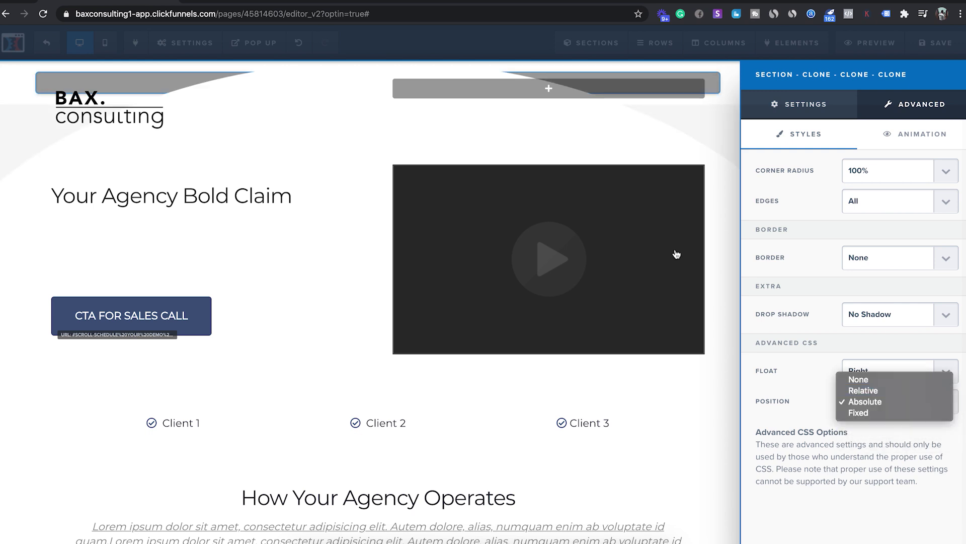
click(867, 400)
click(865, 413)
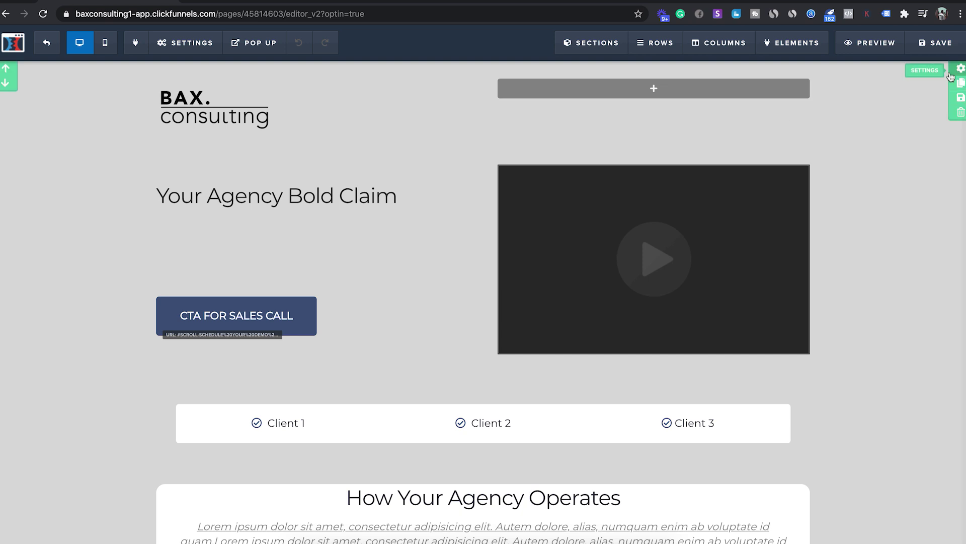
View the settings of the two-column row that holds the logo.
scroll(647, 316, down, 5)
scroll(648, 315, up, 5)
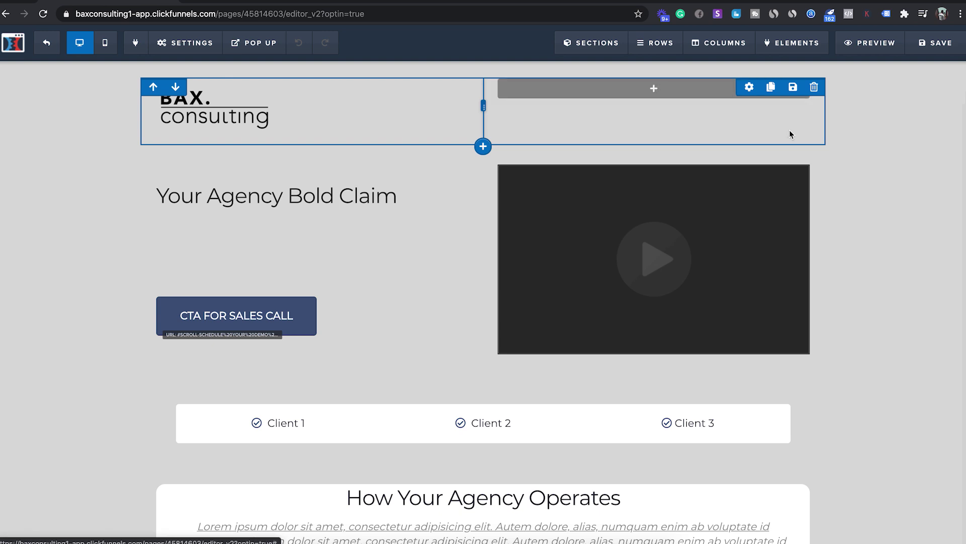
click(750, 87)
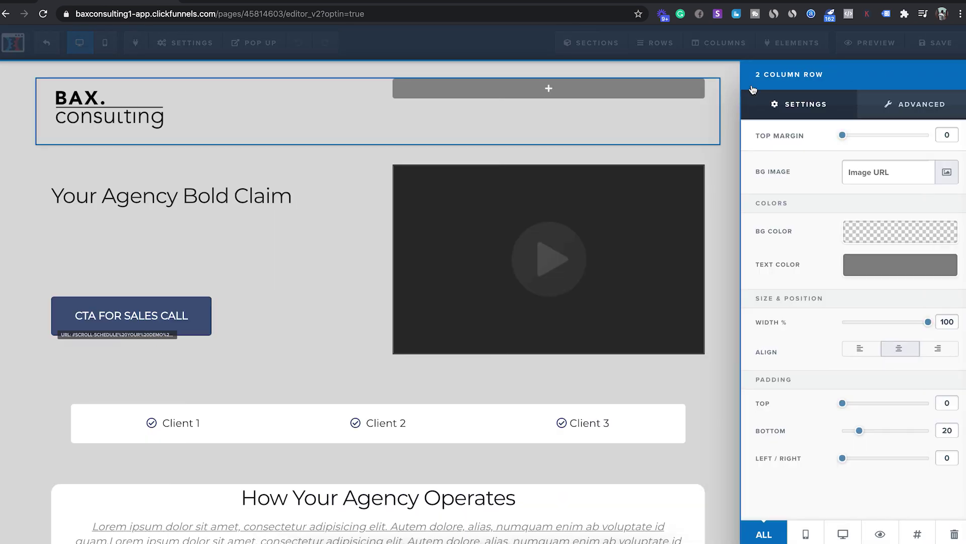
click(727, 106)
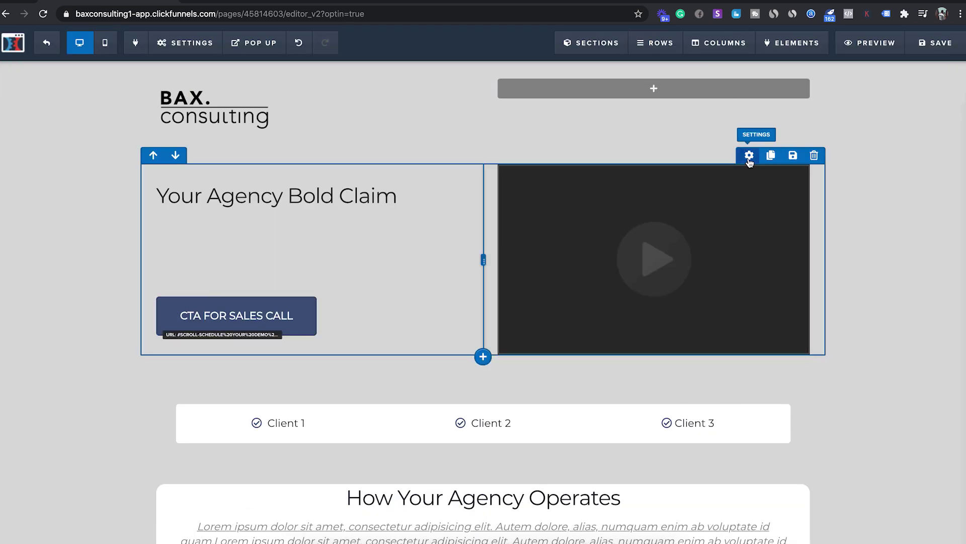
Set the top margin of the headline and video row to 50, leaving its bottom and left/right padding at 0.
click(749, 156)
mouse_move(872, 137)
mouse_down()
mouse_move(847, 137)
mouse_move(931, 136)
mouse_move(889, 136)
mouse_up()
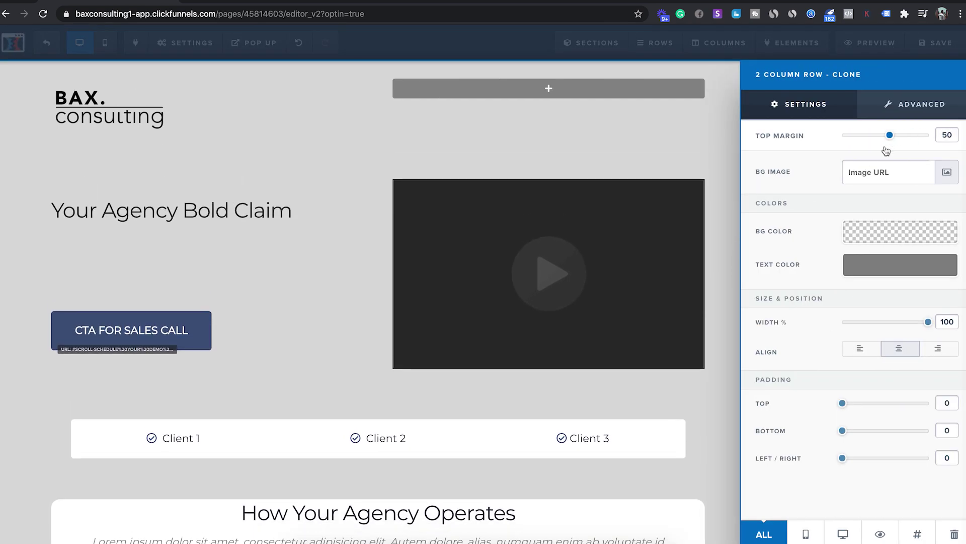
drag(842, 430, 841, 458)
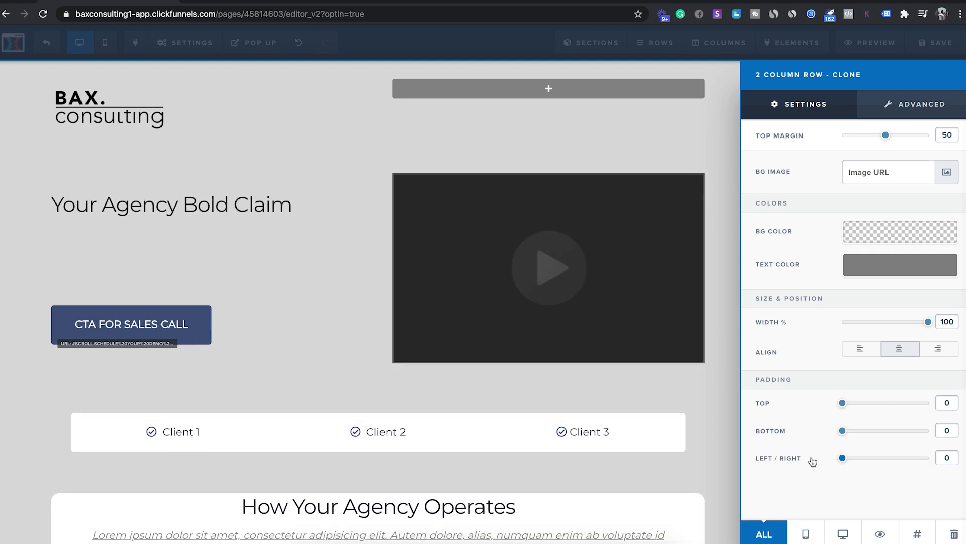
Try the gray #606060 background color on the headline and video row, reset it to transparent, and keep the width at 100%.
click(878, 222)
click(804, 273)
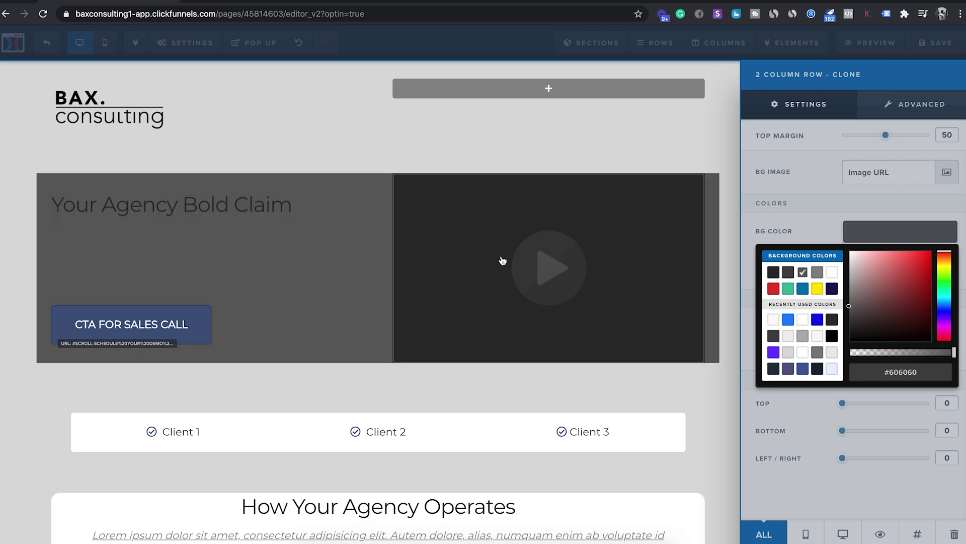
click(811, 228)
click(873, 232)
click(853, 352)
click(794, 182)
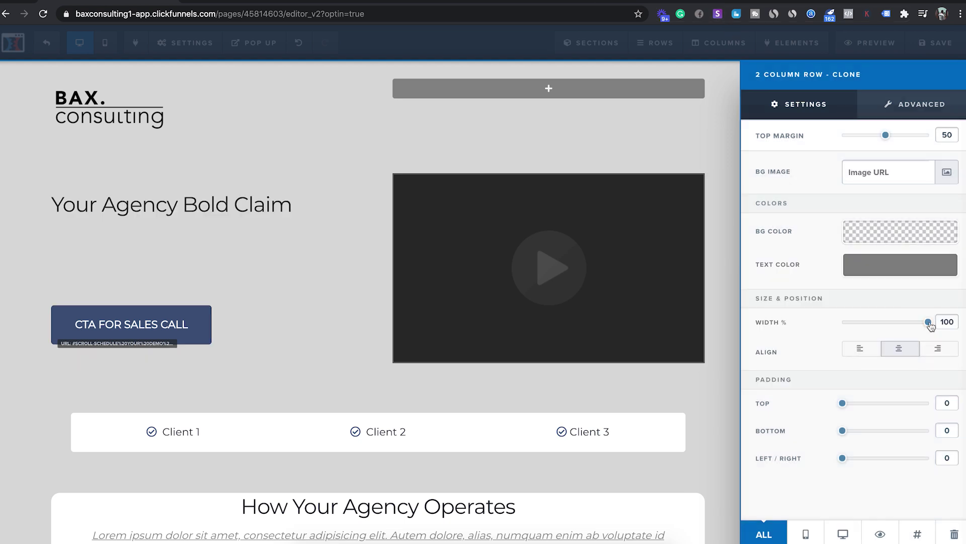
mouse_move(932, 322)
mouse_down()
mouse_move(813, 321)
mouse_move(930, 322)
mouse_up()
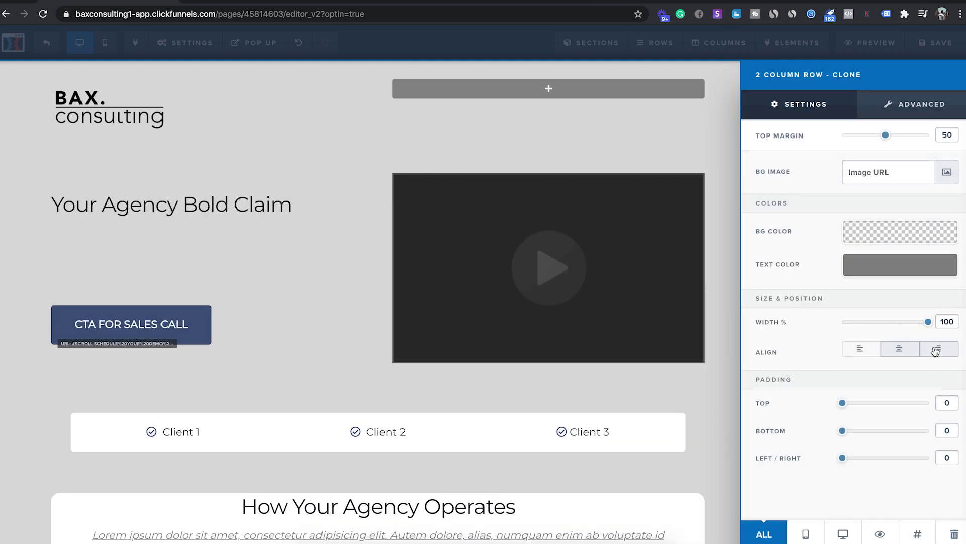
click(915, 111)
click(889, 172)
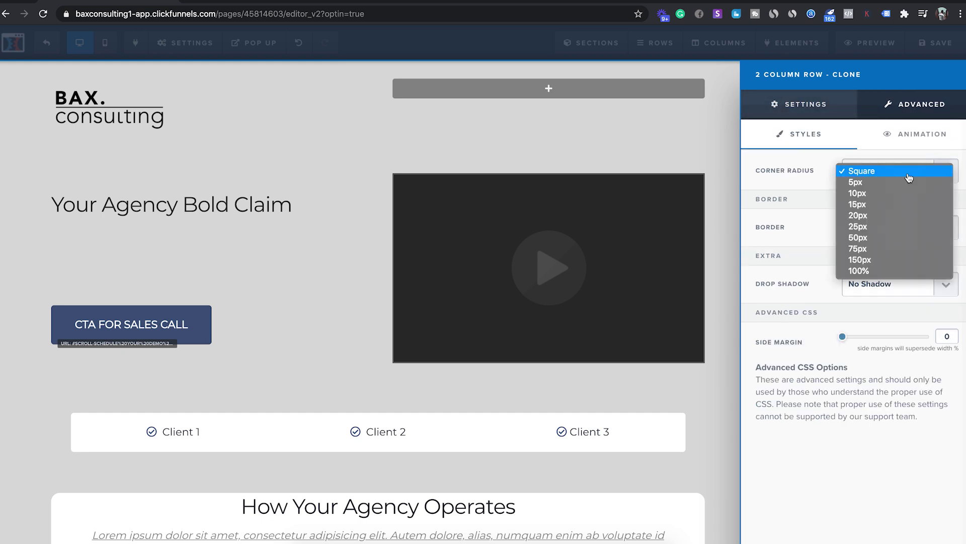
click(824, 104)
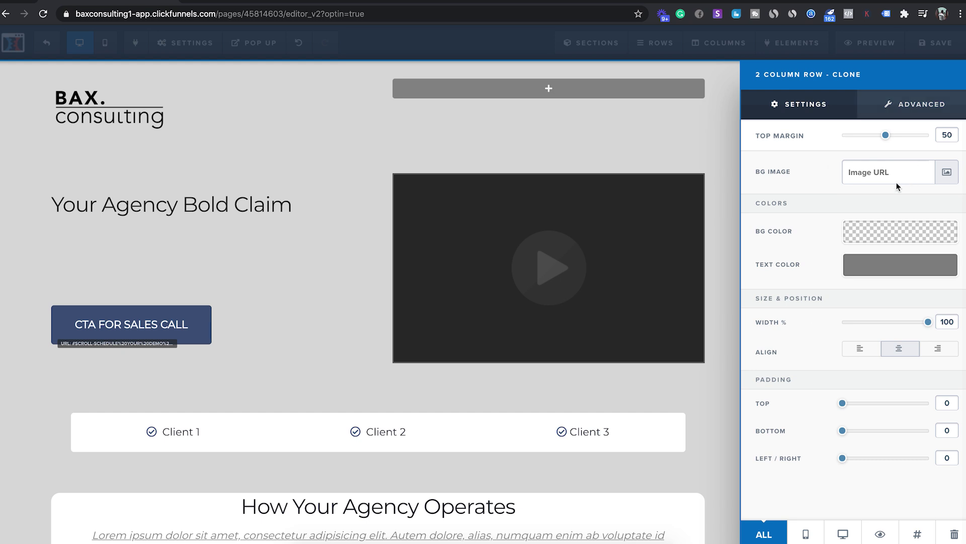
Give the headline and video row a bright yellow background color.
click(904, 243)
click(817, 291)
click(803, 207)
Try corner radii of 15px, 100% and 150px on the yellow row, and restore its Square corners.
click(895, 109)
click(903, 172)
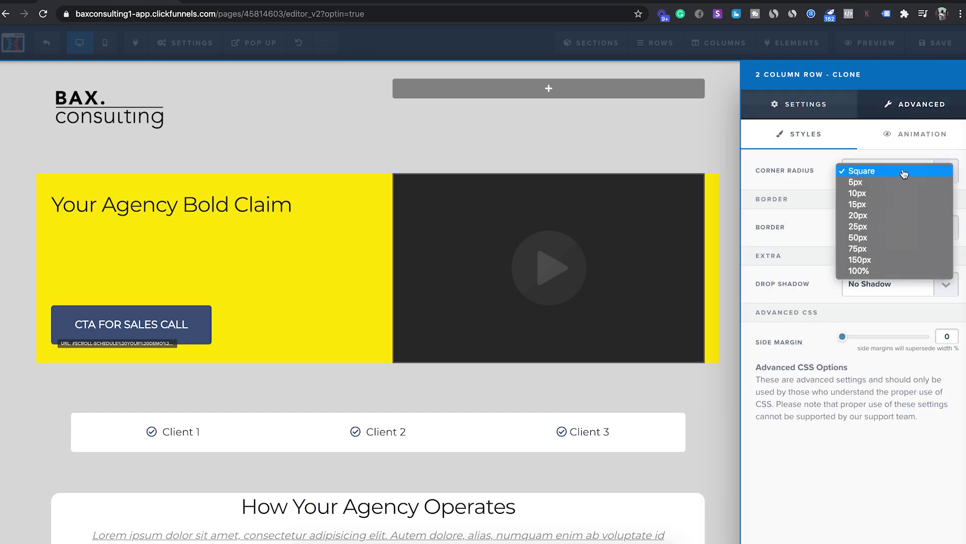
click(872, 205)
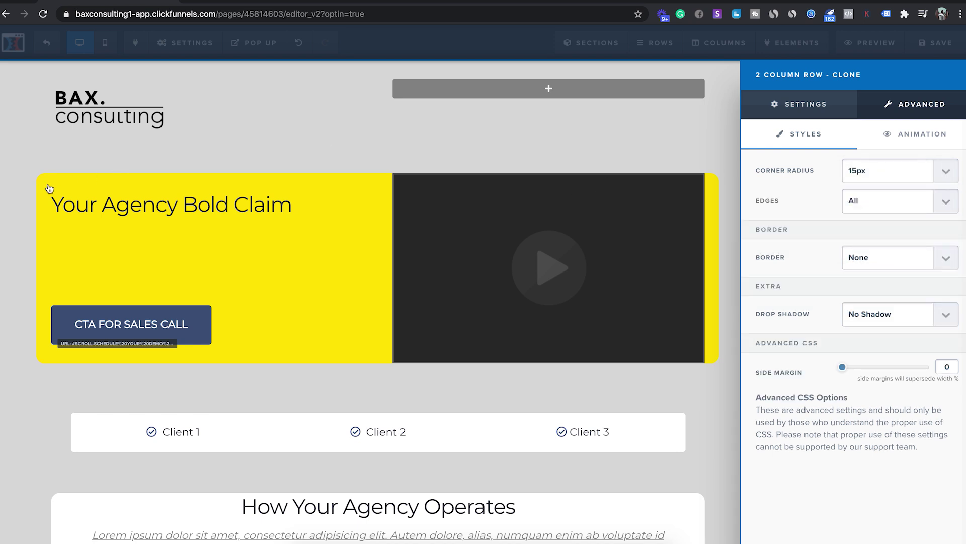
click(876, 171)
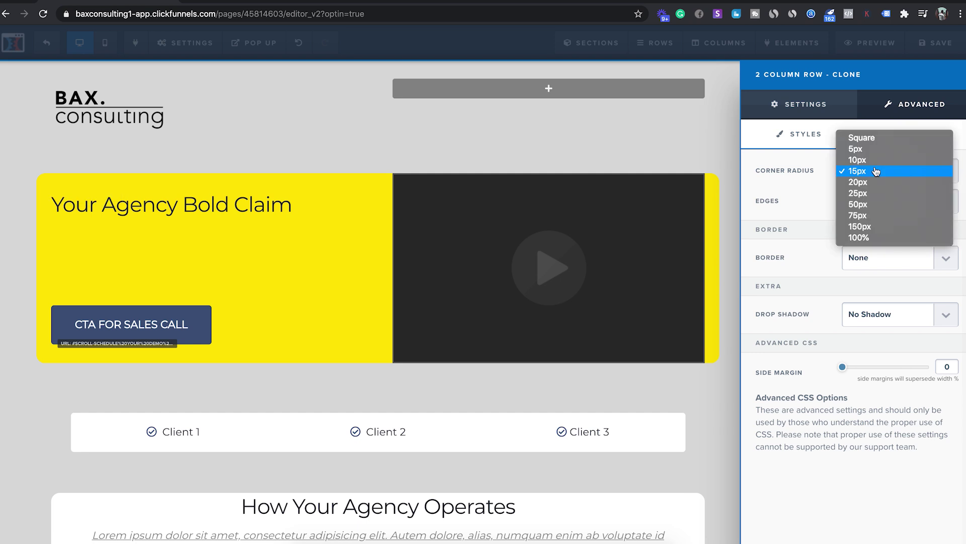
click(868, 238)
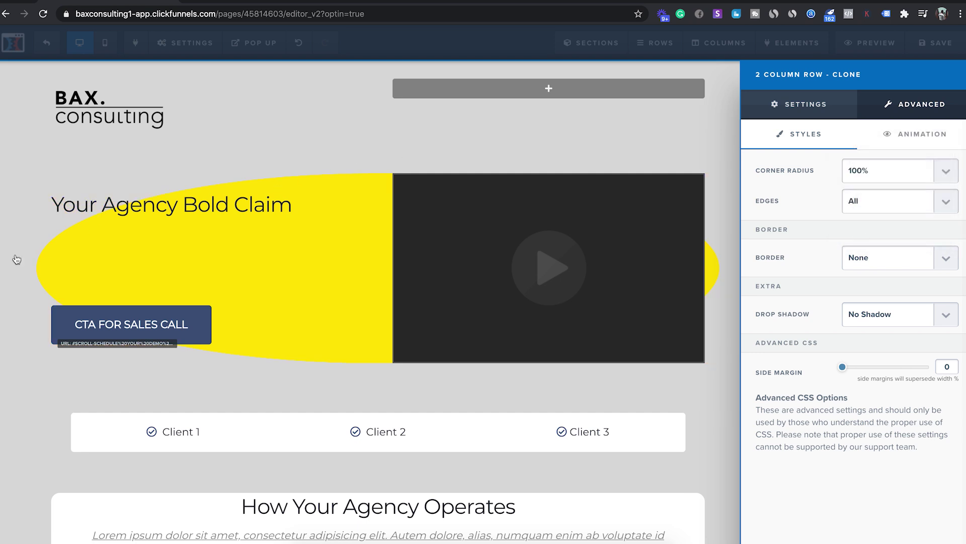
click(914, 173)
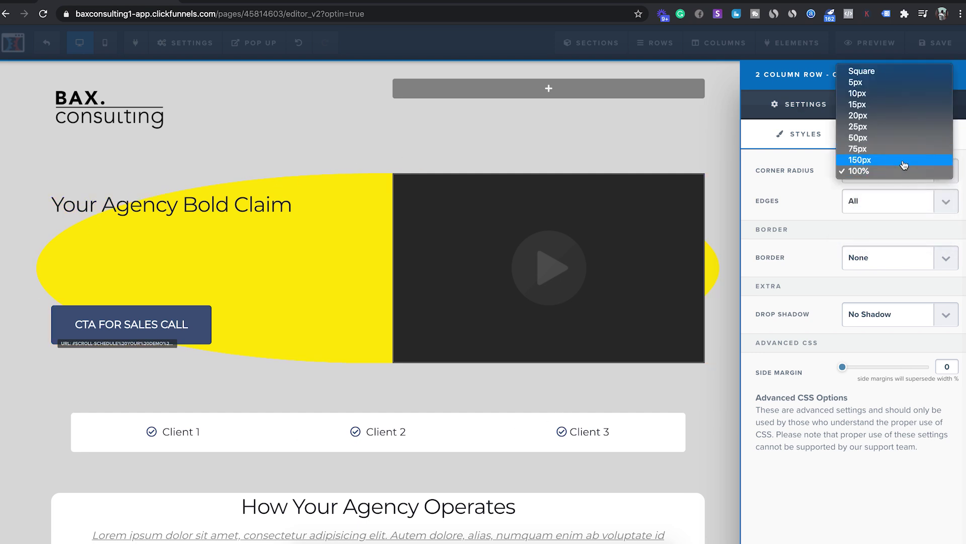
click(903, 161)
click(887, 173)
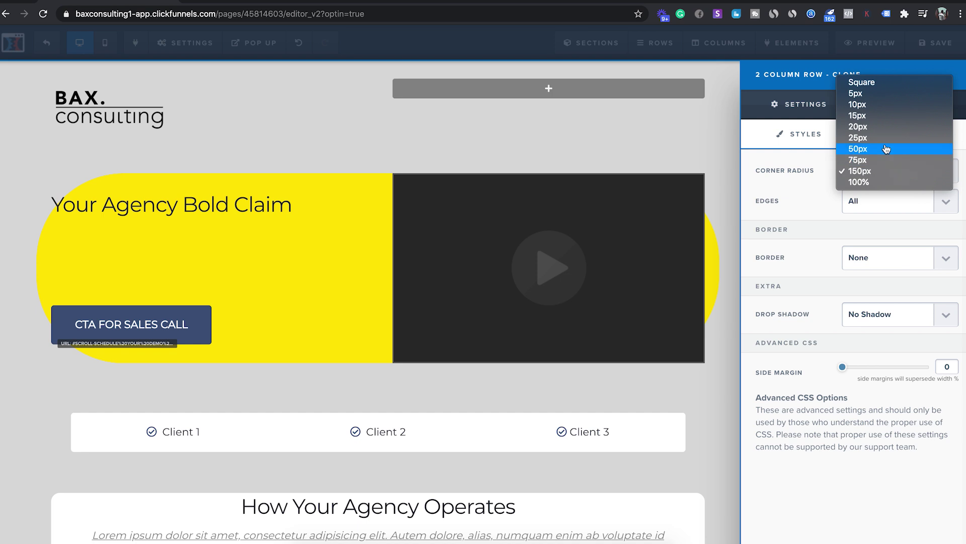
click(877, 87)
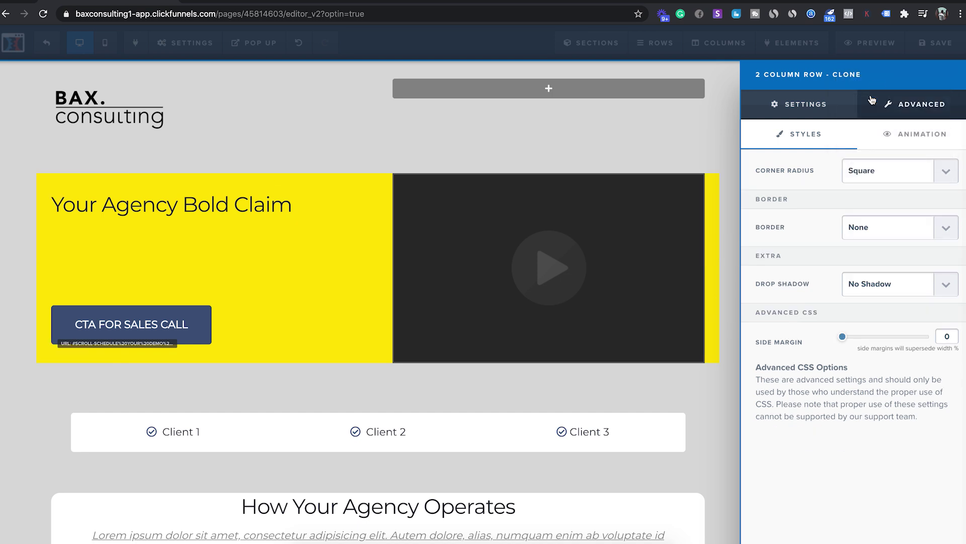
Add a Full Border to the yellow row and set its size to 10px.
click(919, 230)
click(875, 236)
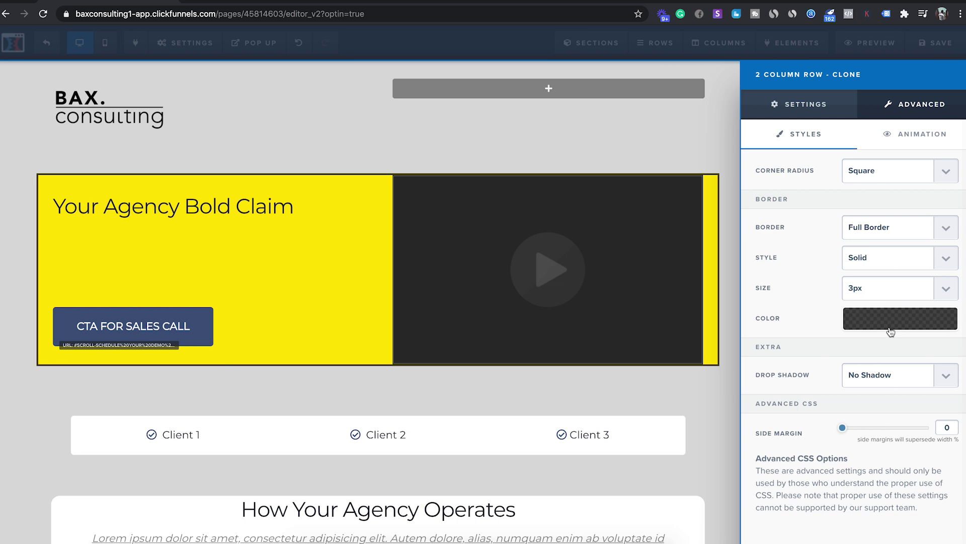
click(888, 288)
click(888, 311)
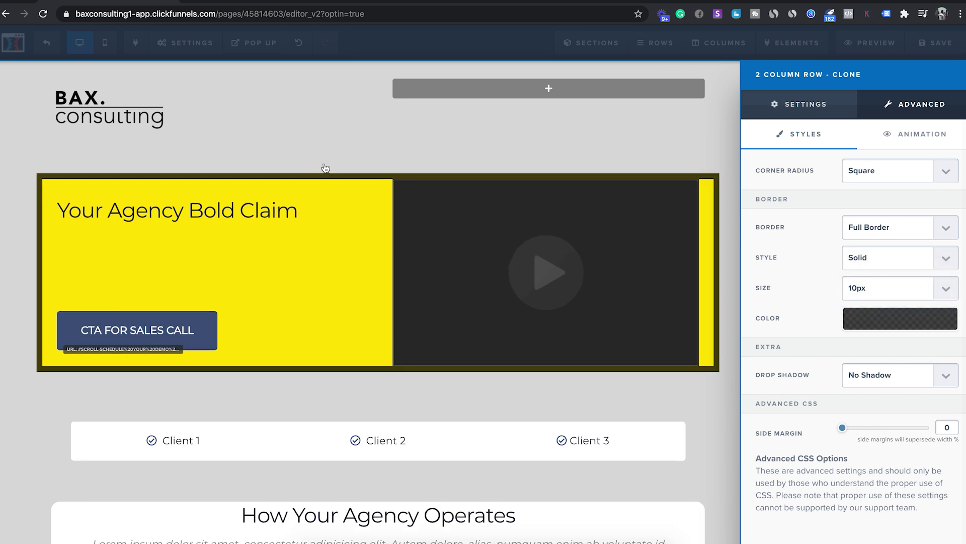
Try the Dotted style on the yellow row's border, set it to Dashed, and limit the border to Bottom Only.
click(885, 265)
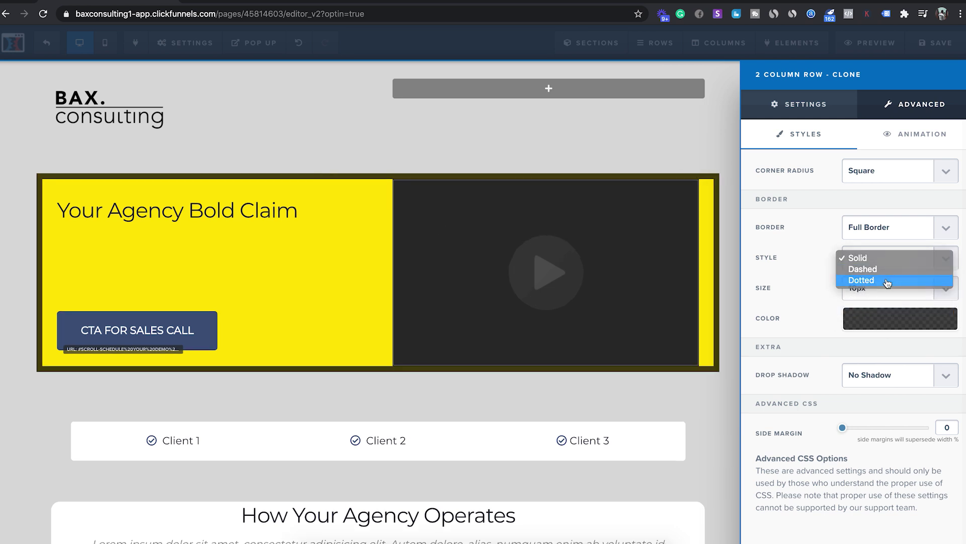
click(886, 278)
click(884, 266)
click(884, 247)
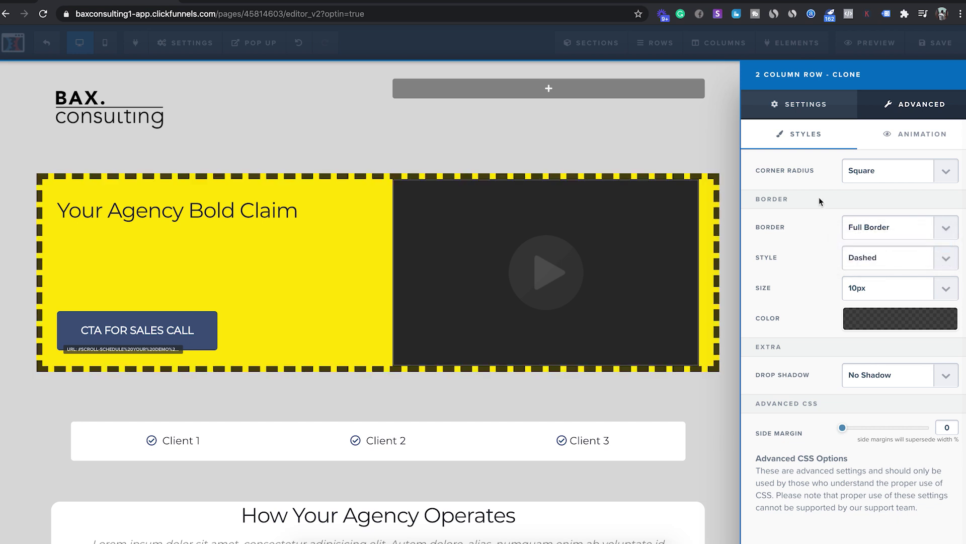
click(906, 230)
click(907, 238)
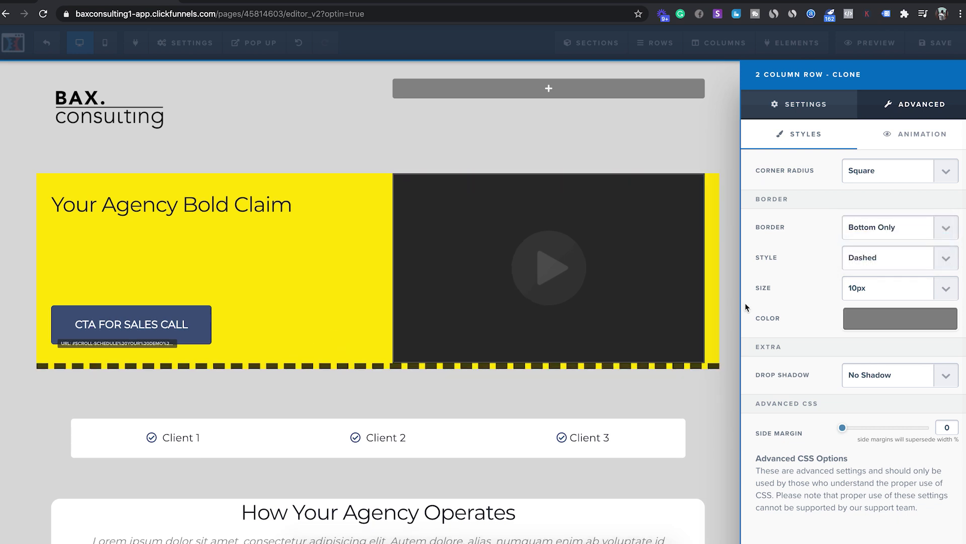
Try the 20% Drop Shadow and 40% Inner Shadow on the yellow row, and set its shadow to 40% Drop Shadow.
click(905, 381)
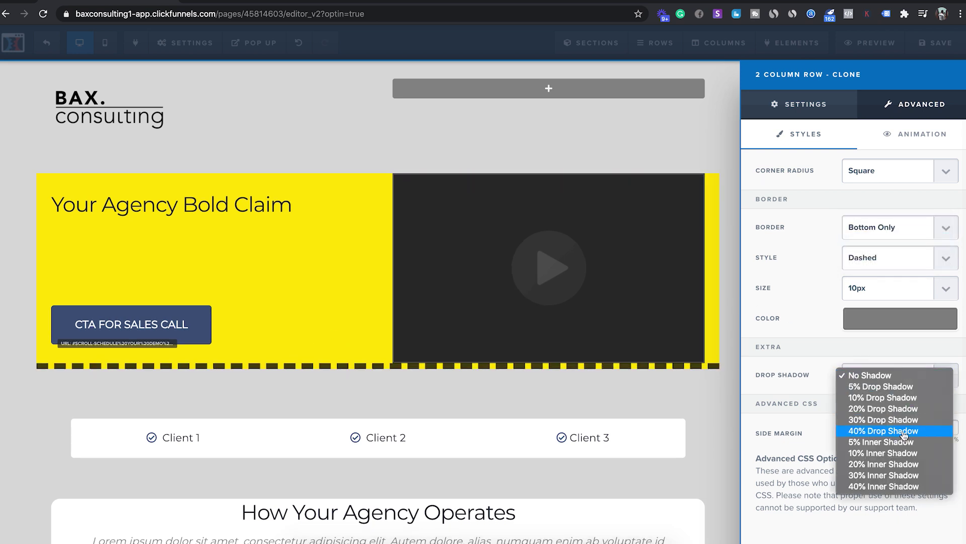
click(904, 411)
click(906, 376)
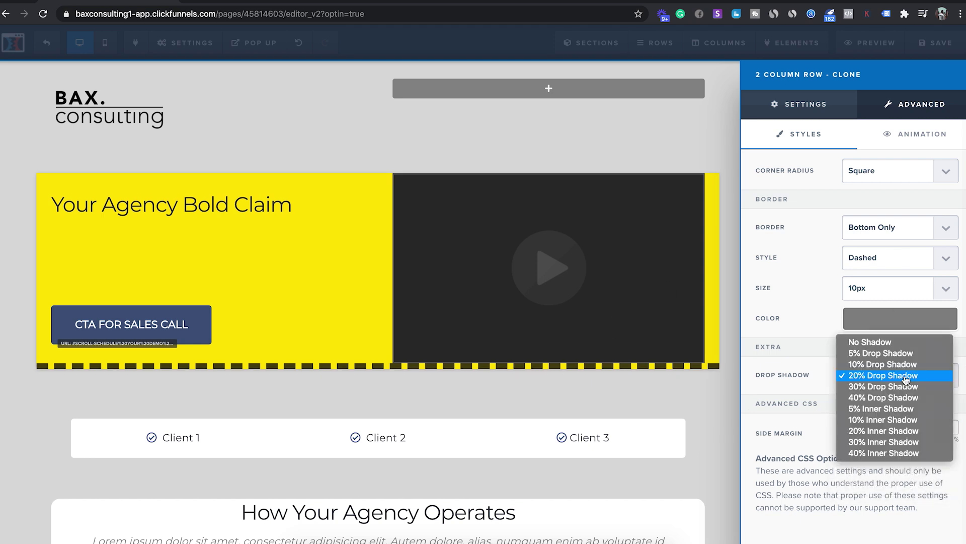
click(892, 454)
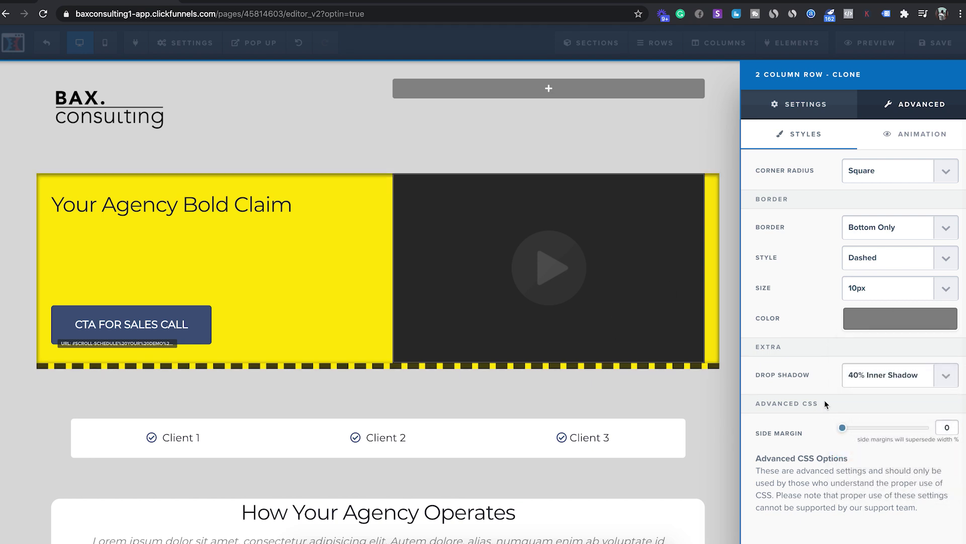
click(871, 386)
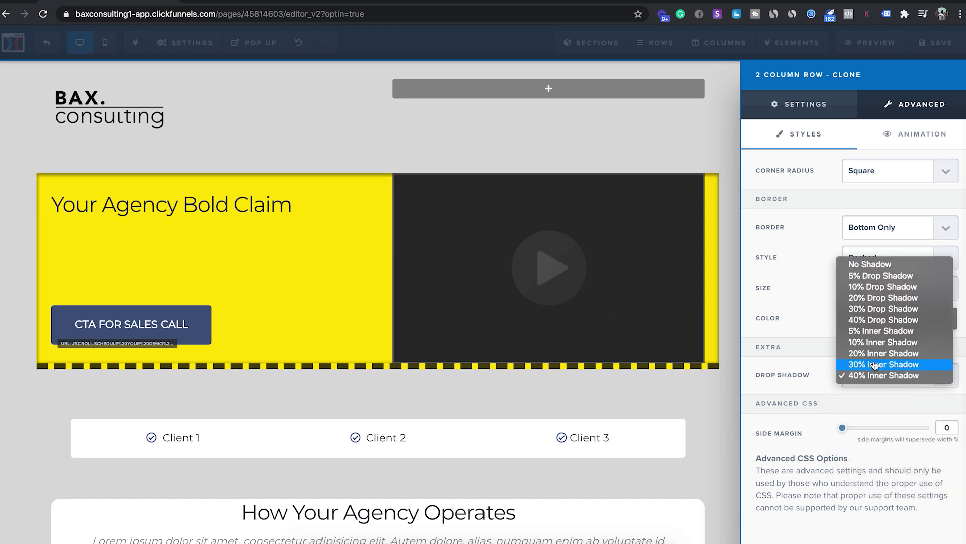
click(894, 326)
mouse_move(843, 427)
mouse_down()
mouse_move(928, 427)
mouse_move(839, 429)
mouse_up()
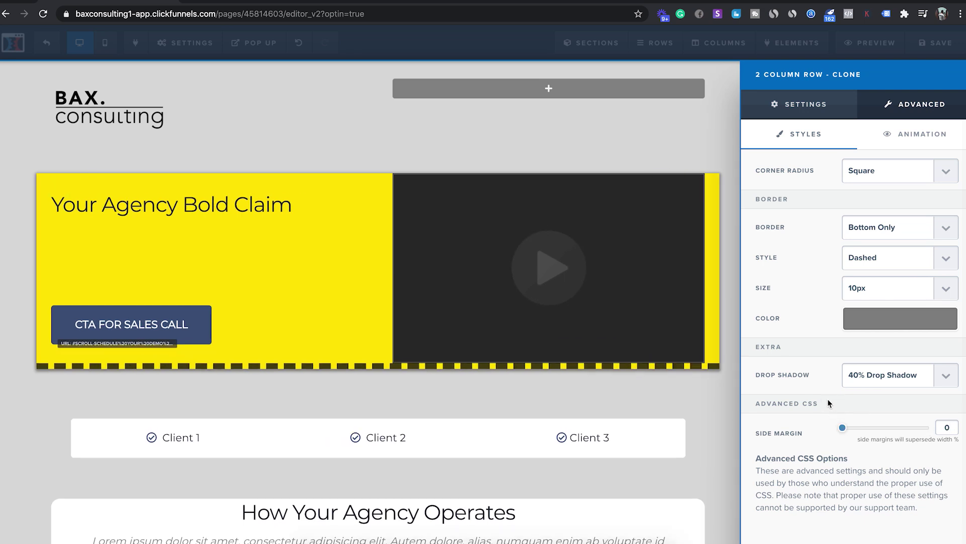
click(710, 166)
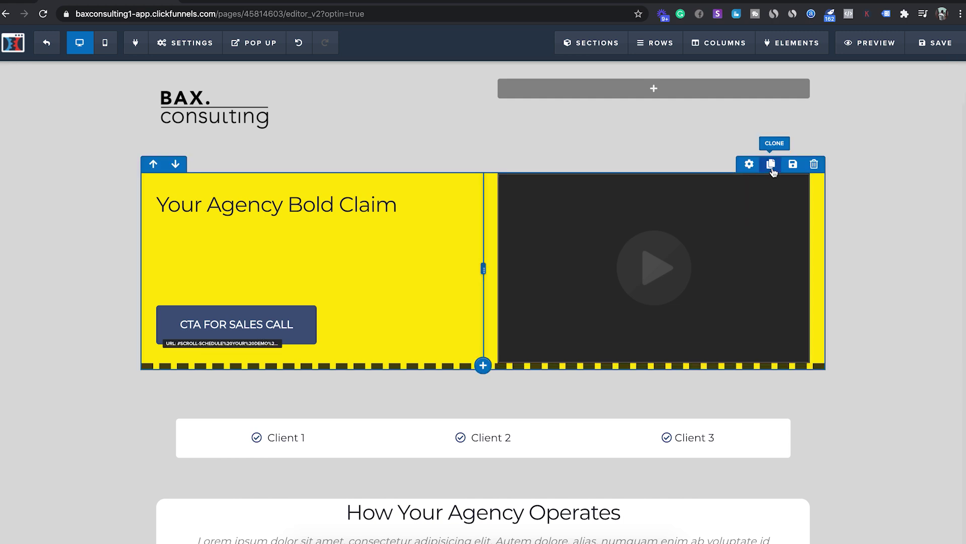
Try a #888888 background on the first column of the yellow row, and set it to a very light grey.
click(721, 53)
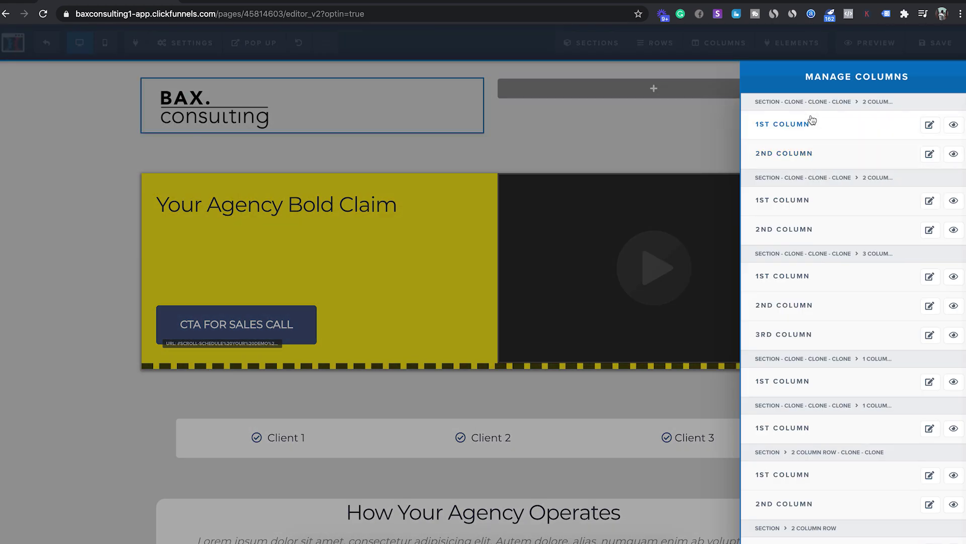
click(654, 128)
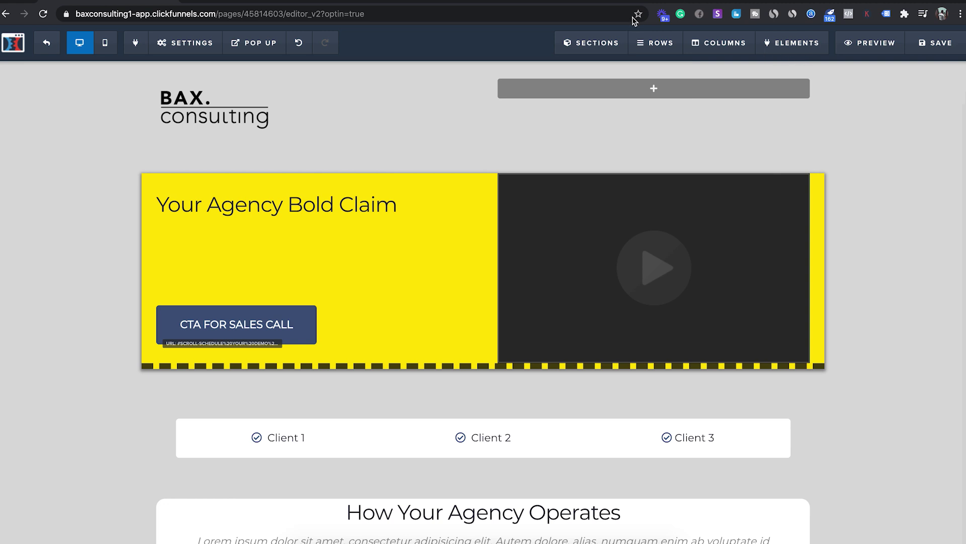
mouse_move(654, 43)
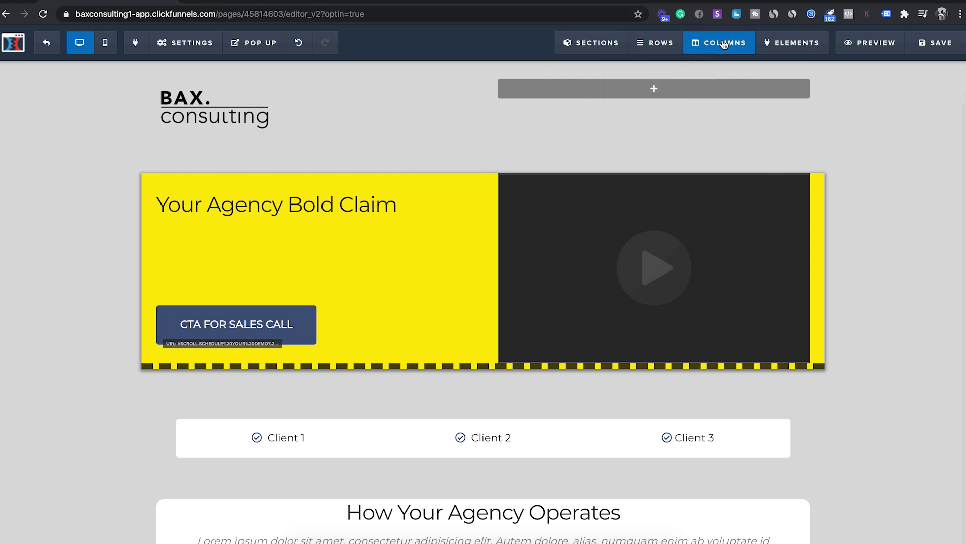
mouse_move(782, 51)
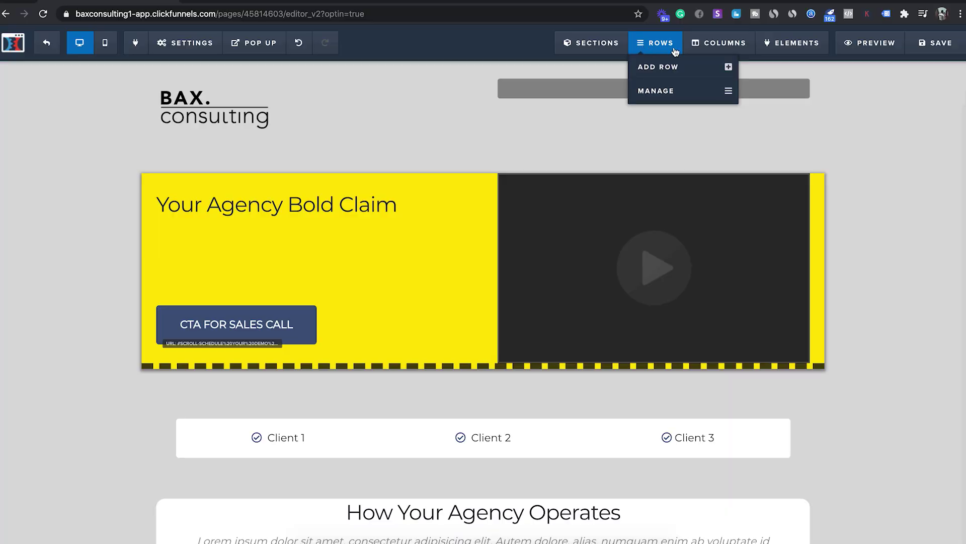
click(717, 43)
click(852, 208)
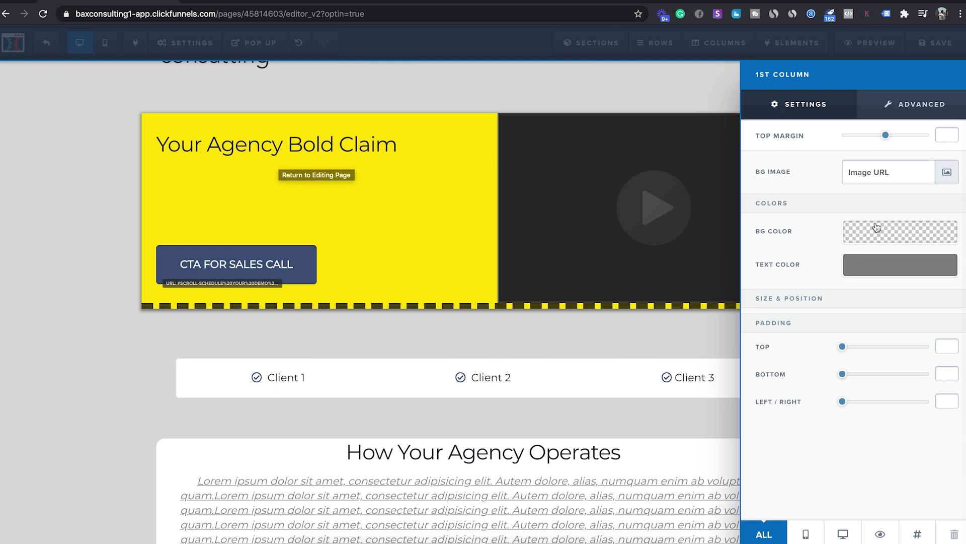
click(892, 226)
click(819, 272)
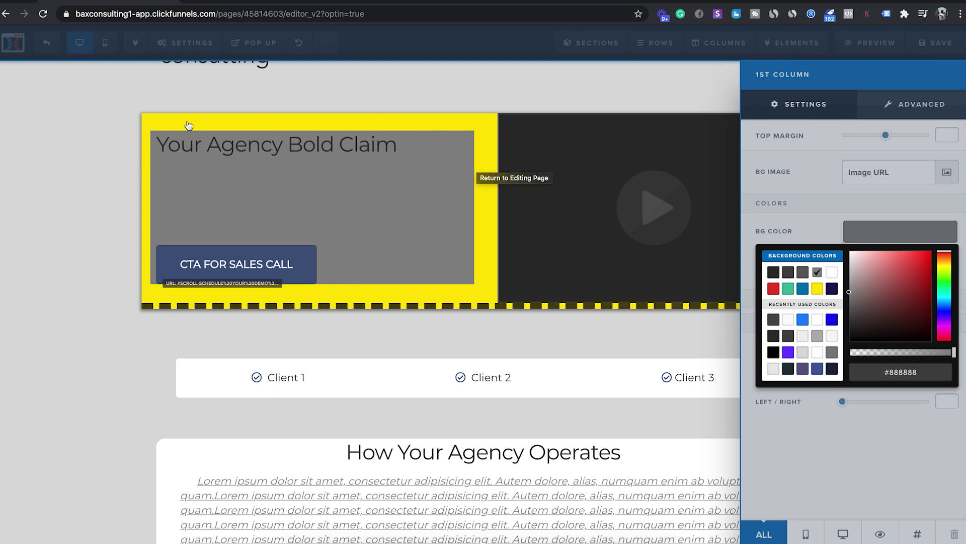
drag(871, 322, 850, 254)
click(795, 205)
Give the yellow row's first column a 15px corner radius on all edges and a 40% Drop Shadow.
mouse_move(844, 348)
mouse_down()
mouse_move(930, 345)
mouse_move(851, 344)
mouse_up()
mouse_move(842, 374)
mouse_down()
mouse_move(893, 374)
mouse_move(842, 374)
mouse_up()
click(909, 107)
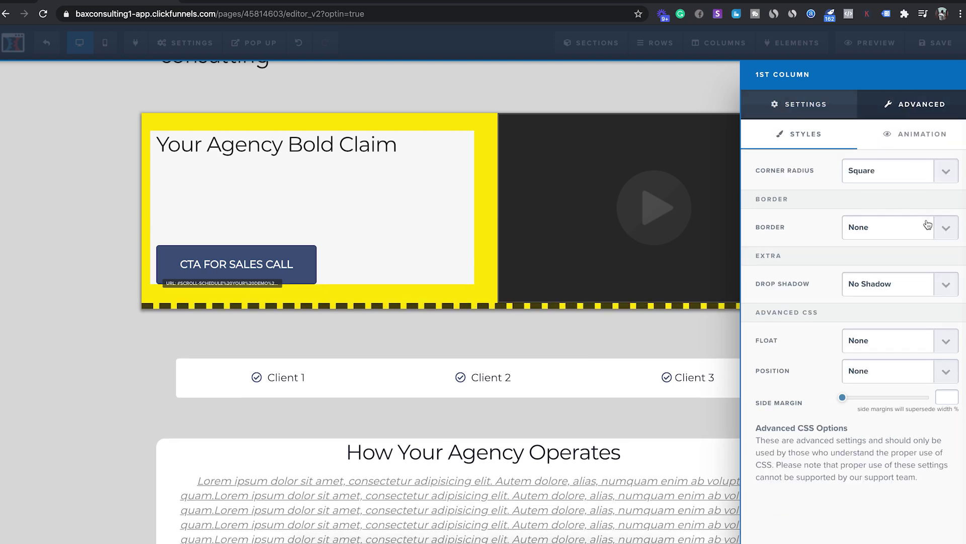
click(923, 161)
click(861, 205)
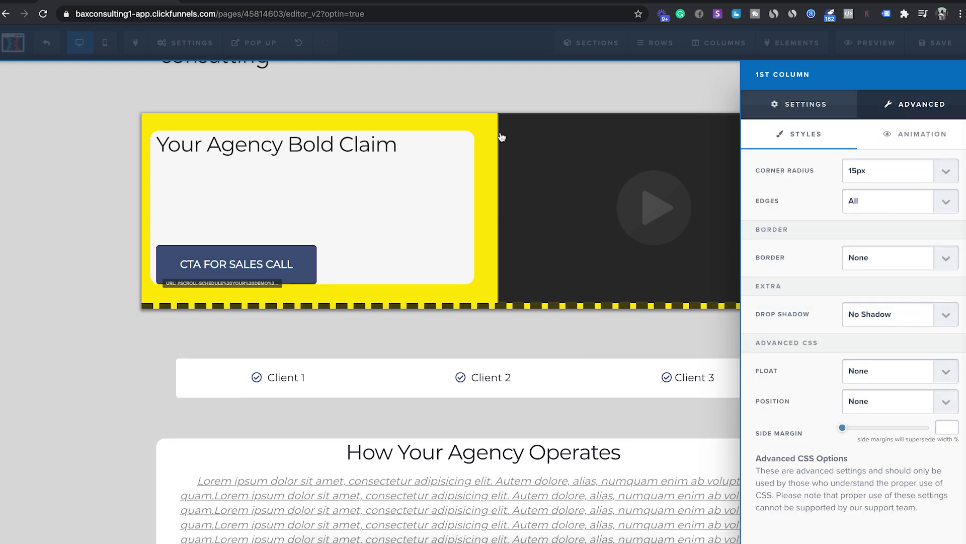
click(888, 314)
click(880, 367)
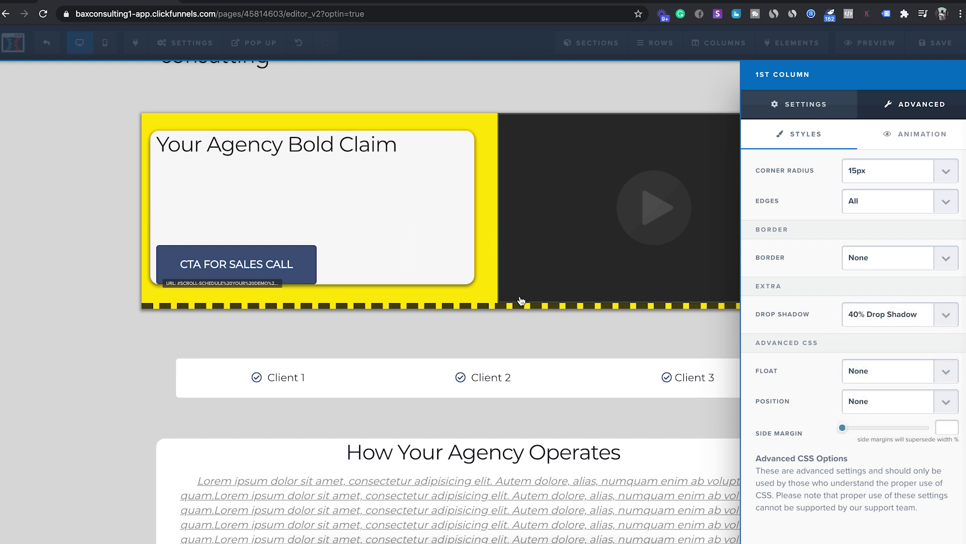
click(693, 97)
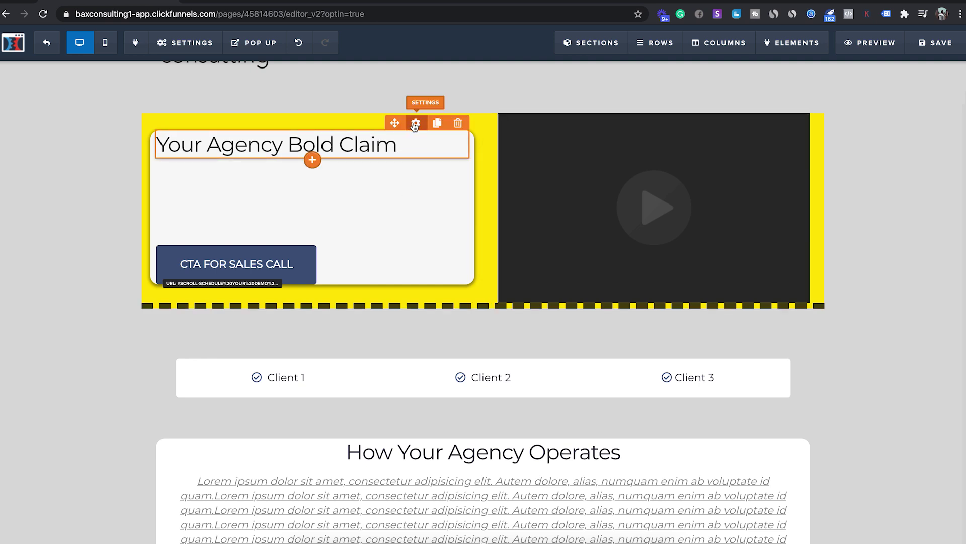
View the Your Agency Bold Claim headline's settings, and set the text color of the paragraph under How Your Agency Operates to #2d2d2d.
click(416, 123)
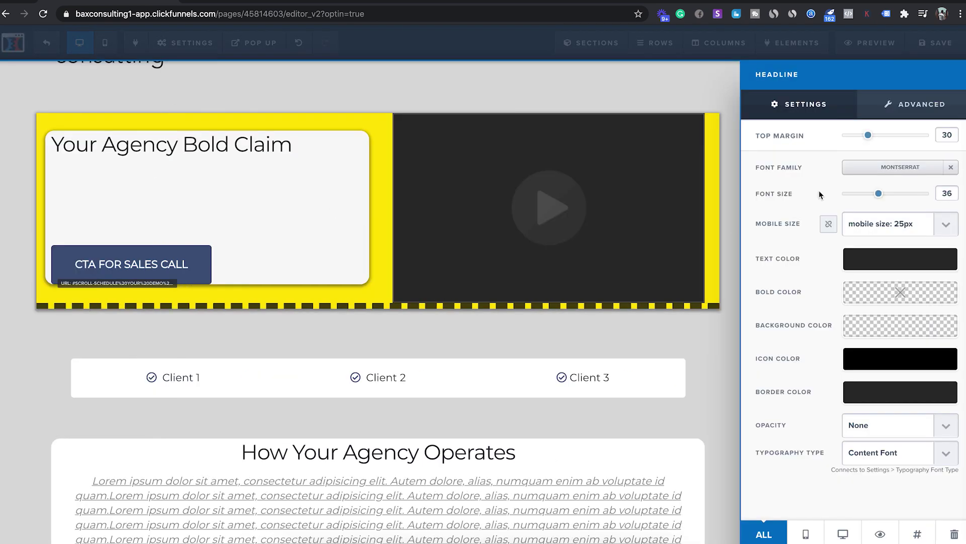
click(268, 159)
scroll(325, 195, down, 5)
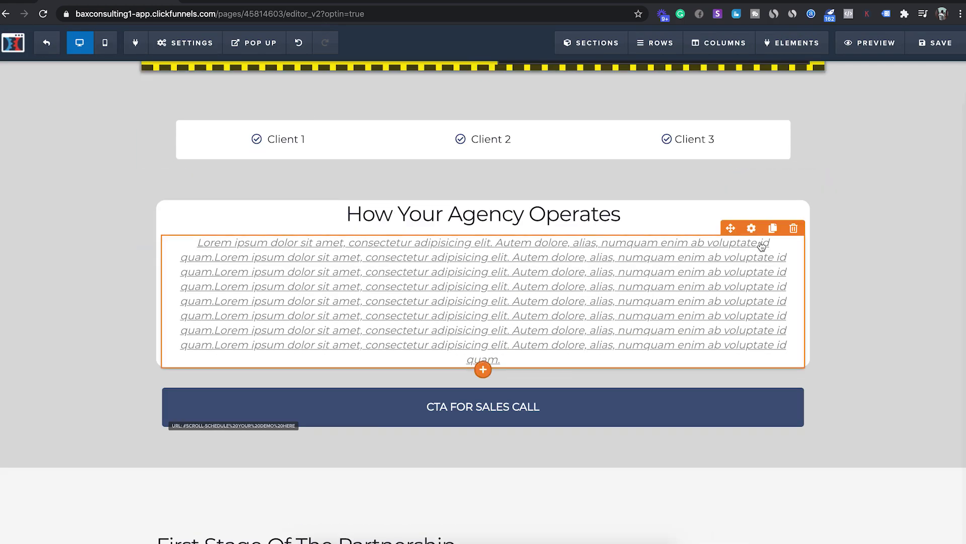
click(270, 297)
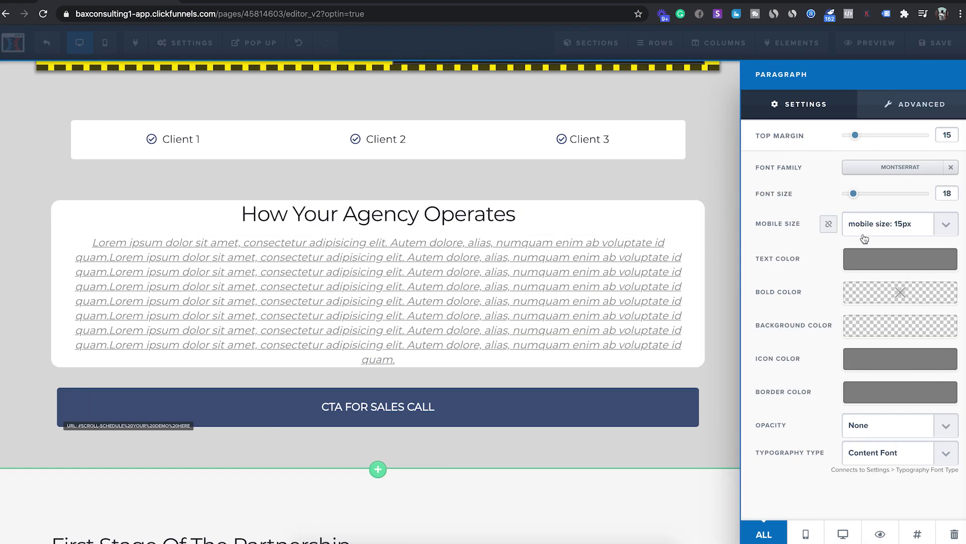
click(875, 259)
click(772, 300)
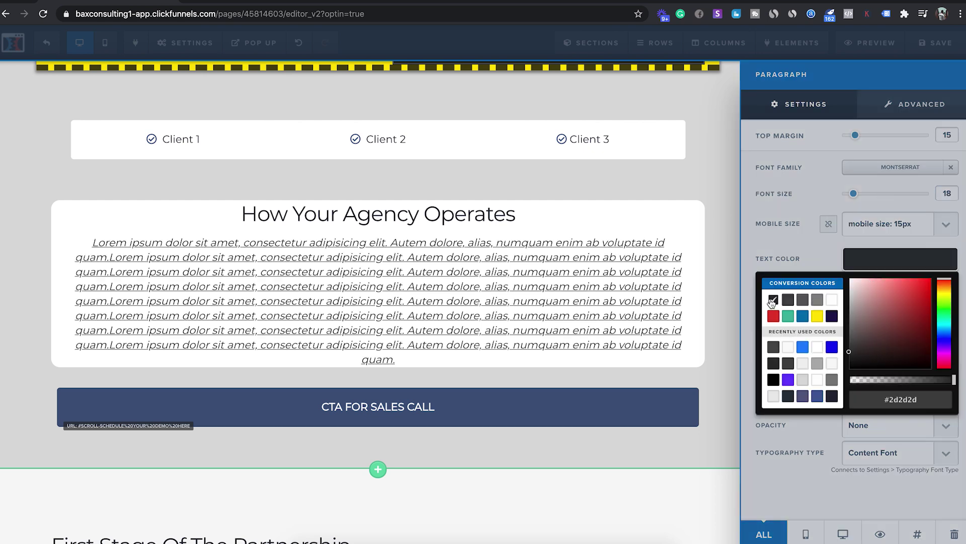
click(776, 247)
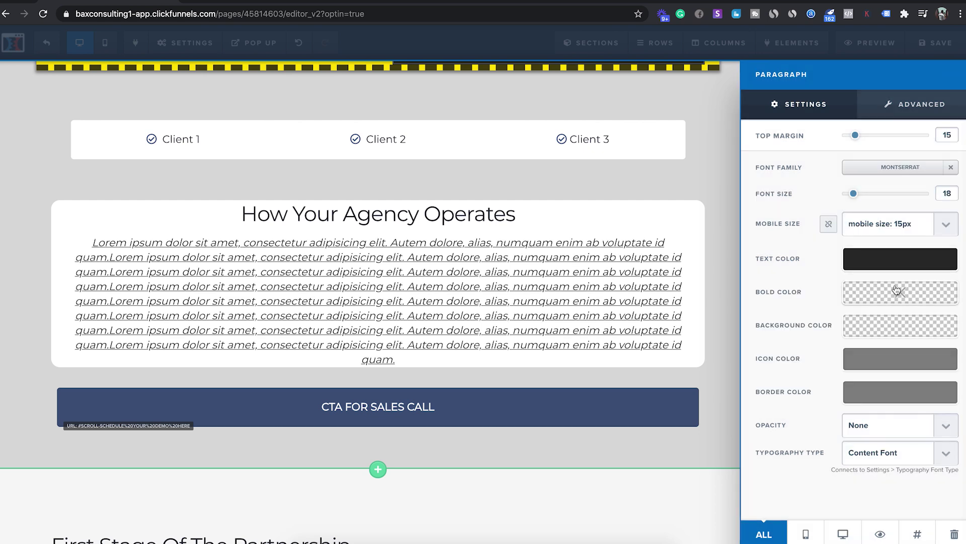
Make the word "dolore" in the third line of the How Your Agency Operates paragraph bold.
click(614, 258)
double_click(568, 272)
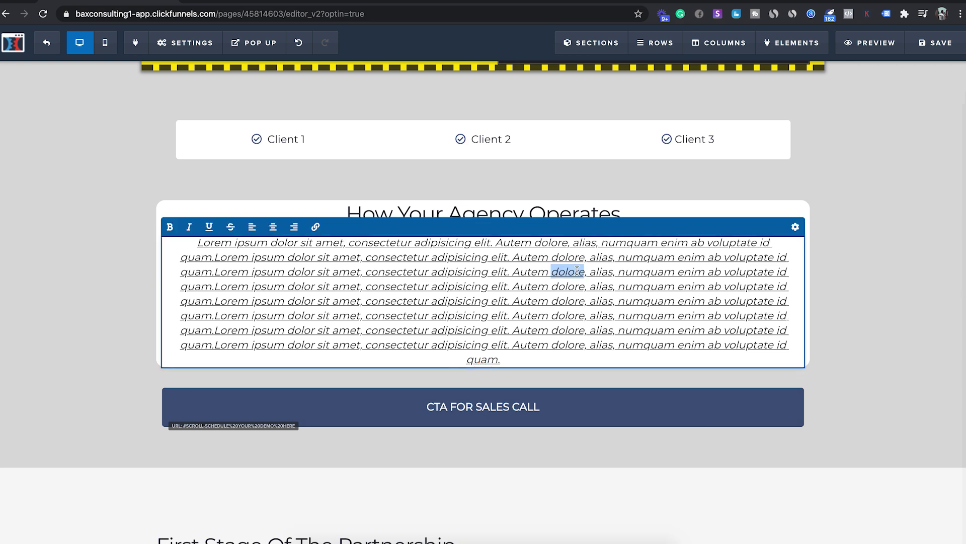
key(ctrl+b)
click(598, 288)
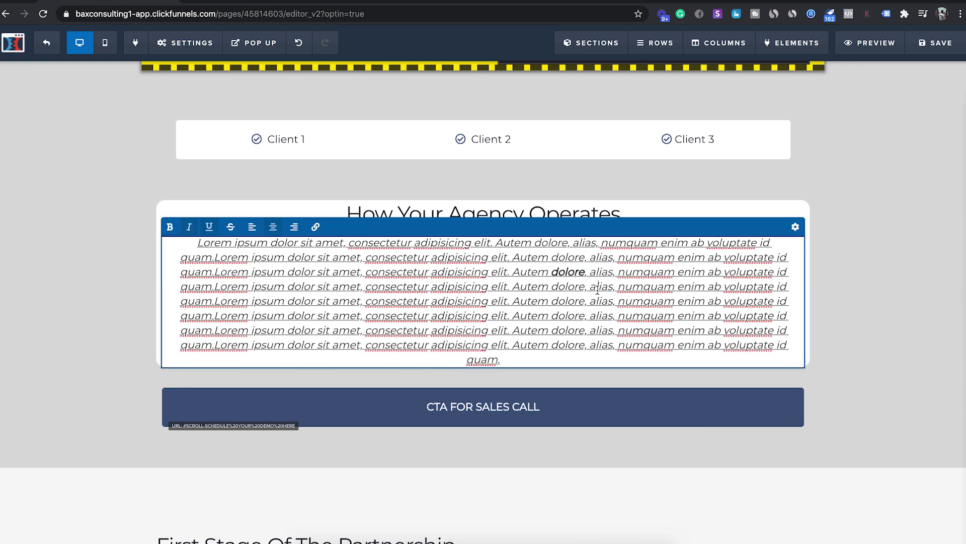
drag(584, 272, 550, 273)
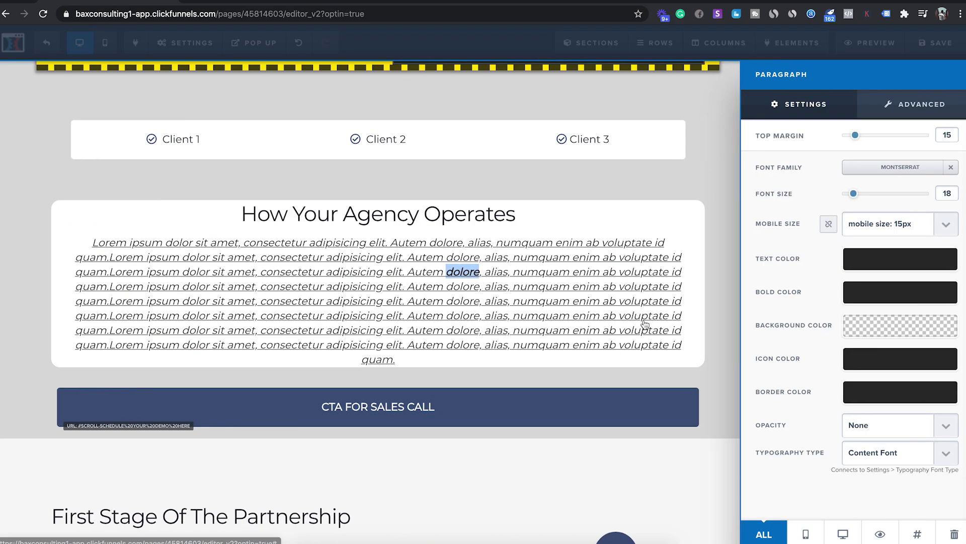
click(649, 256)
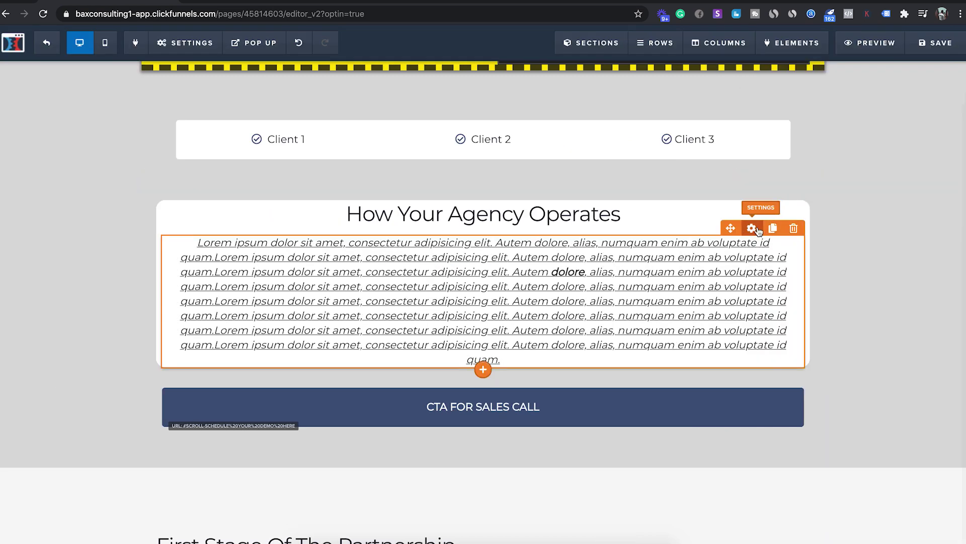
Set the How Your Agency Operates paragraph's text color to yellow and its bold color to #0075b2.
click(758, 229)
click(876, 259)
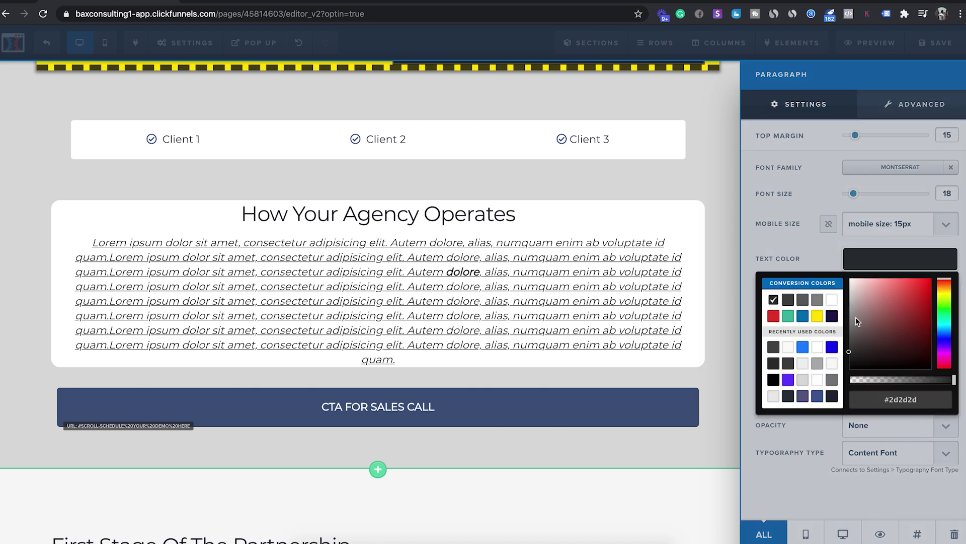
click(815, 318)
click(801, 266)
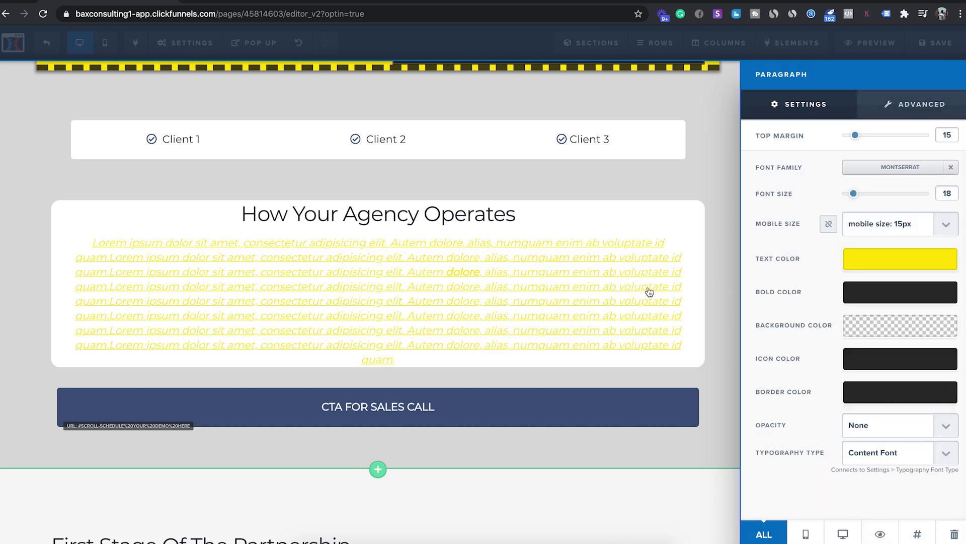
click(915, 286)
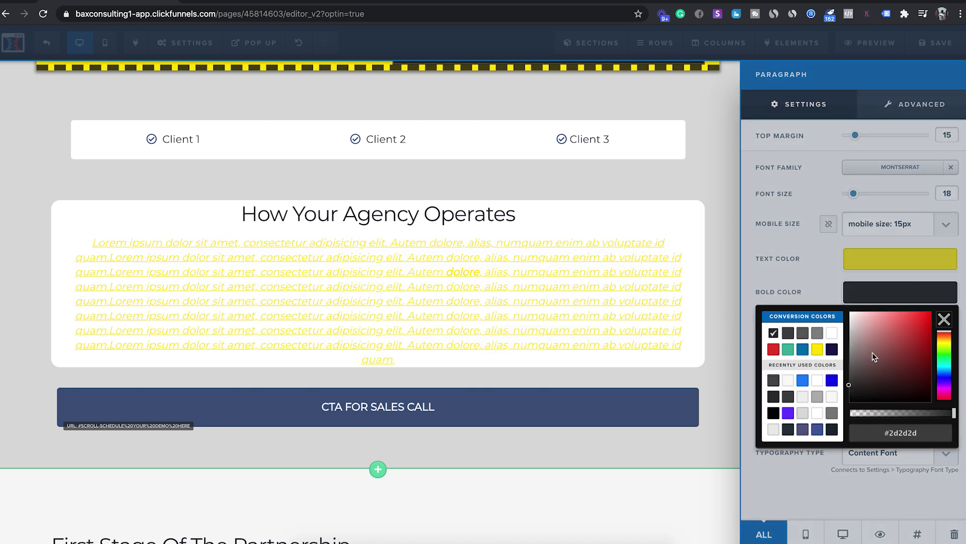
click(803, 350)
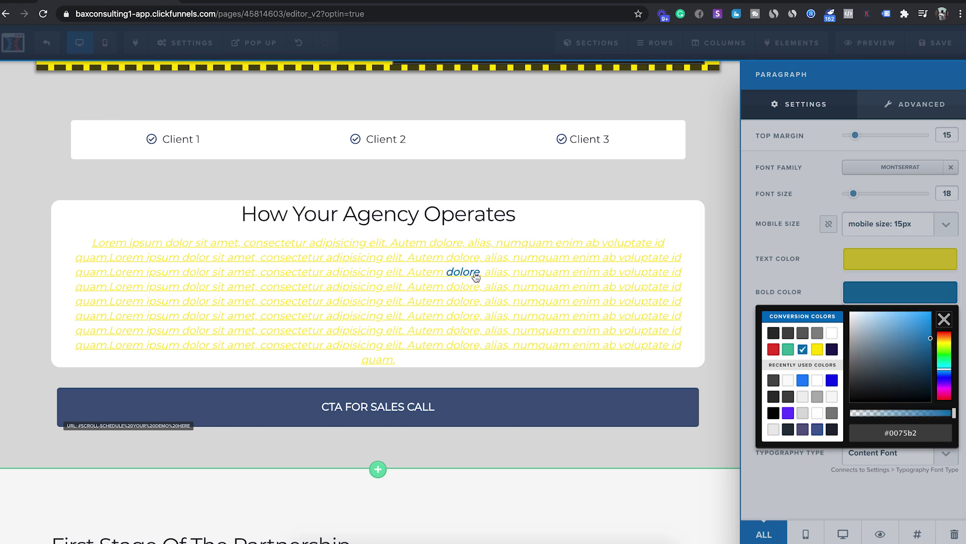
click(802, 276)
Look at the paragraph's mobile size options and set its font size to 14.
click(937, 227)
click(801, 166)
mouse_move(855, 195)
mouse_down()
mouse_move(906, 194)
mouse_move(848, 195)
mouse_up()
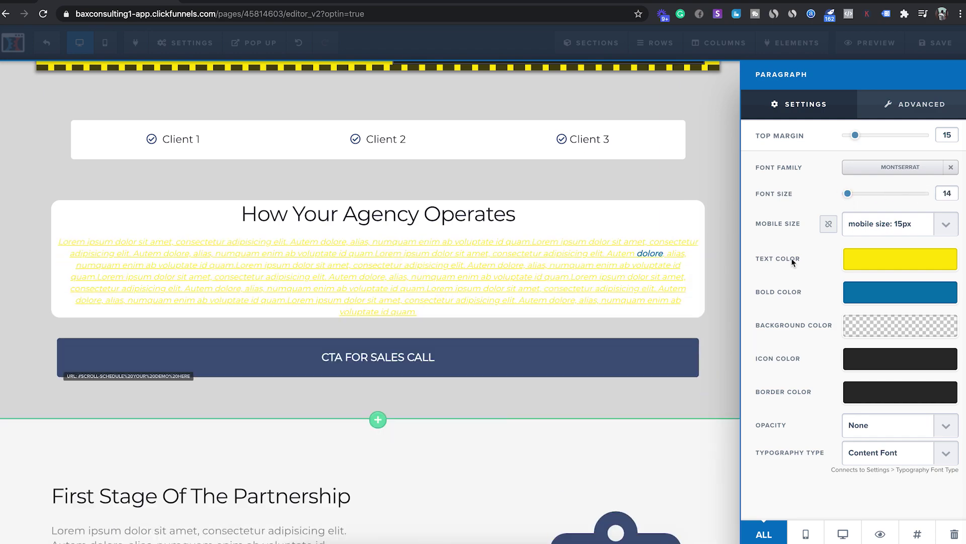
click(712, 231)
Leave the page editor without saving the styling changes and reopen the page for editing.
scroll(823, 364, down, 3)
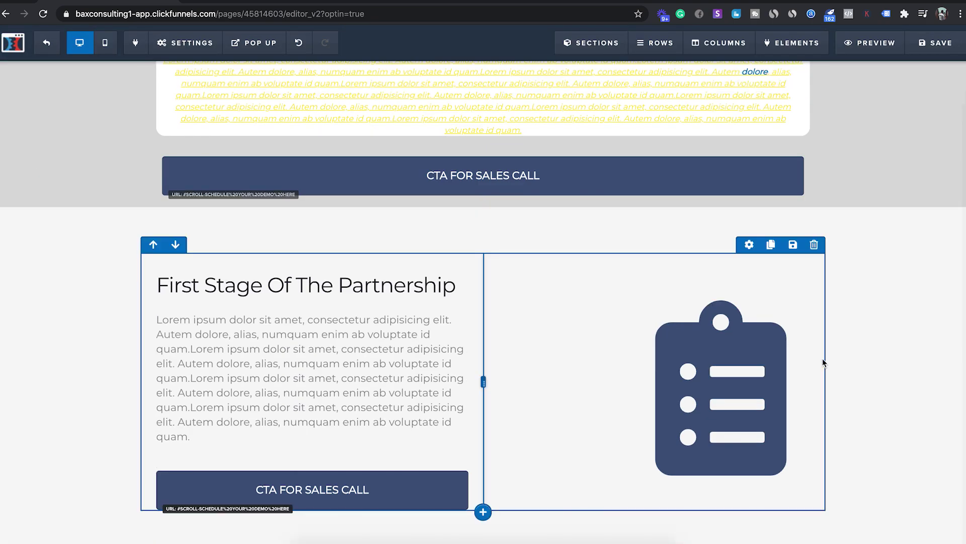
scroll(824, 358, up, 5)
scroll(327, 236, up, 3)
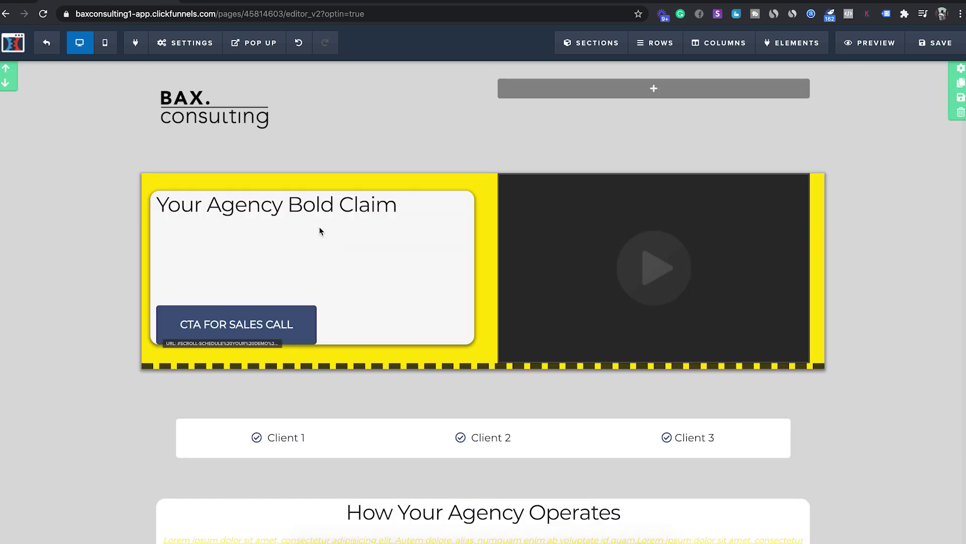
click(47, 40)
click(578, 186)
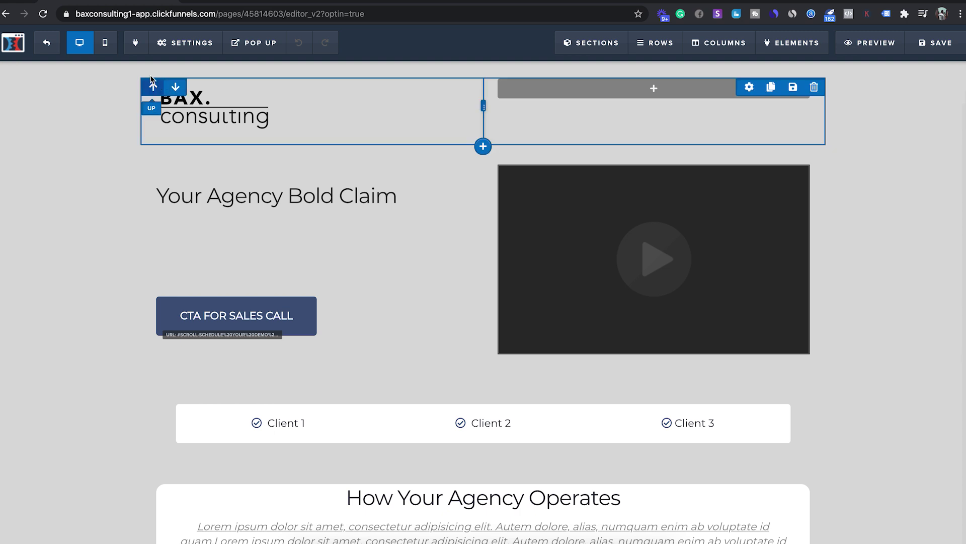
Add an Image element beneath the video next to the Your Agency Bold Claim headline, and delete the video element.
click(217, 111)
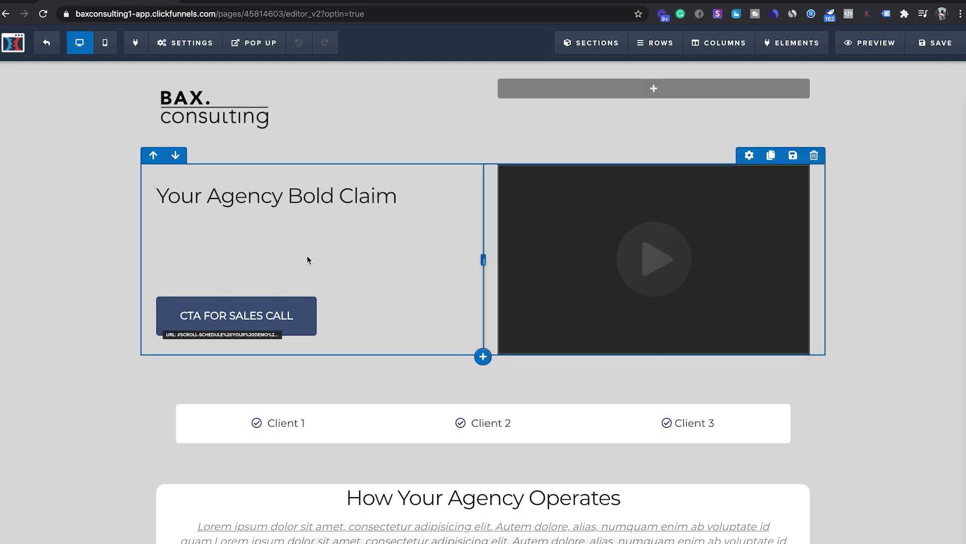
click(240, 325)
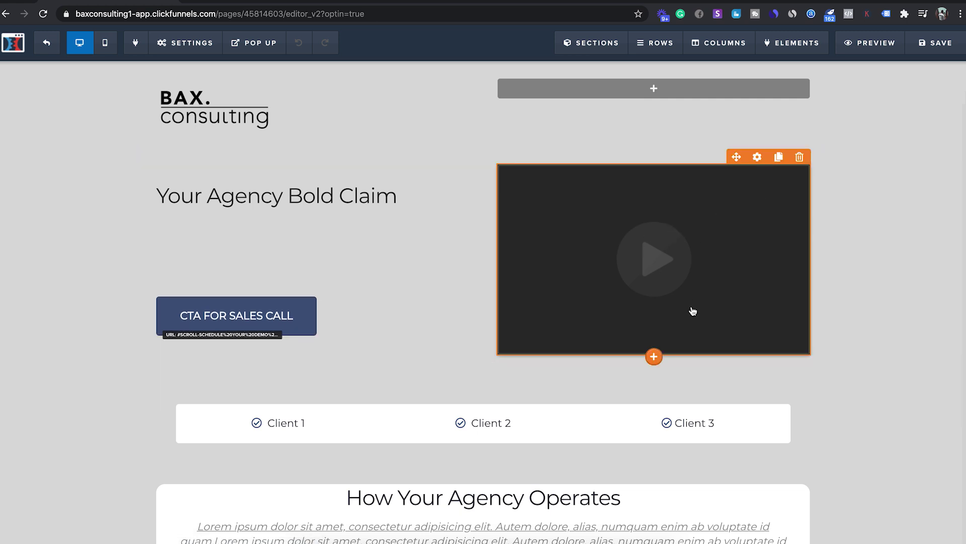
click(654, 356)
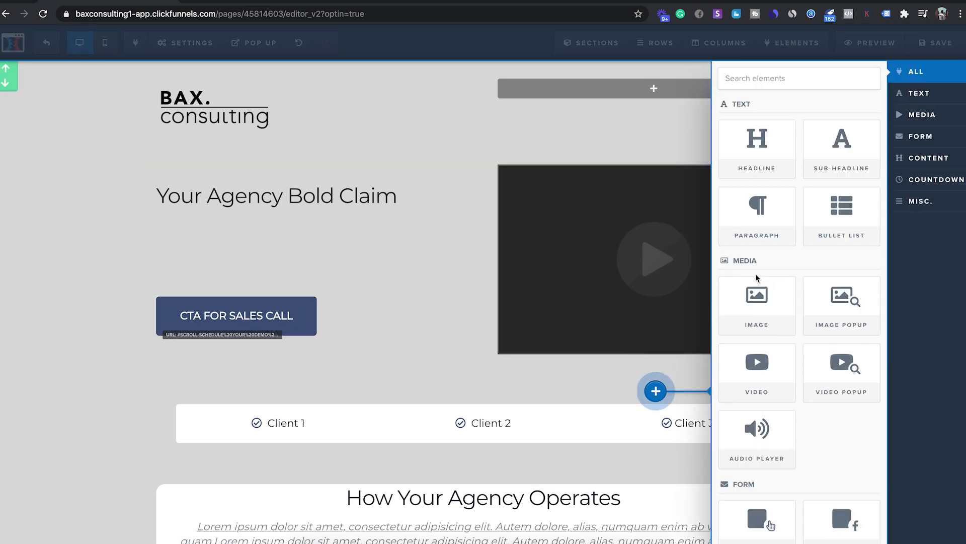
click(784, 305)
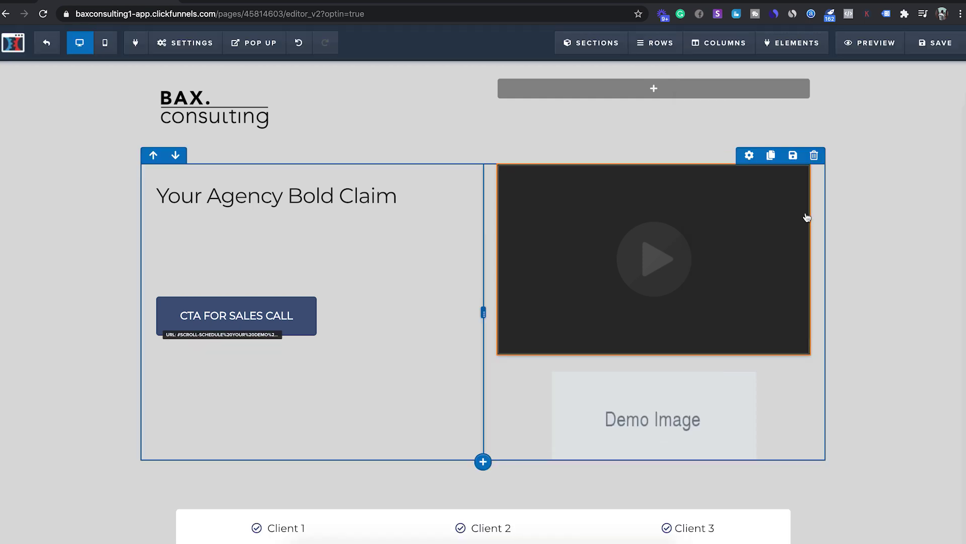
click(800, 156)
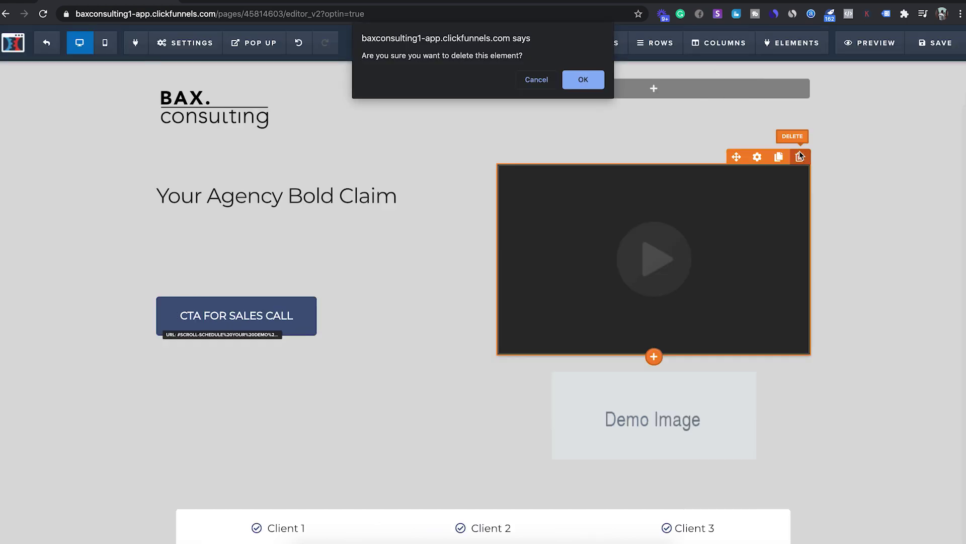
click(581, 79)
View the demo image's settings and image source, and delete the image element.
click(676, 211)
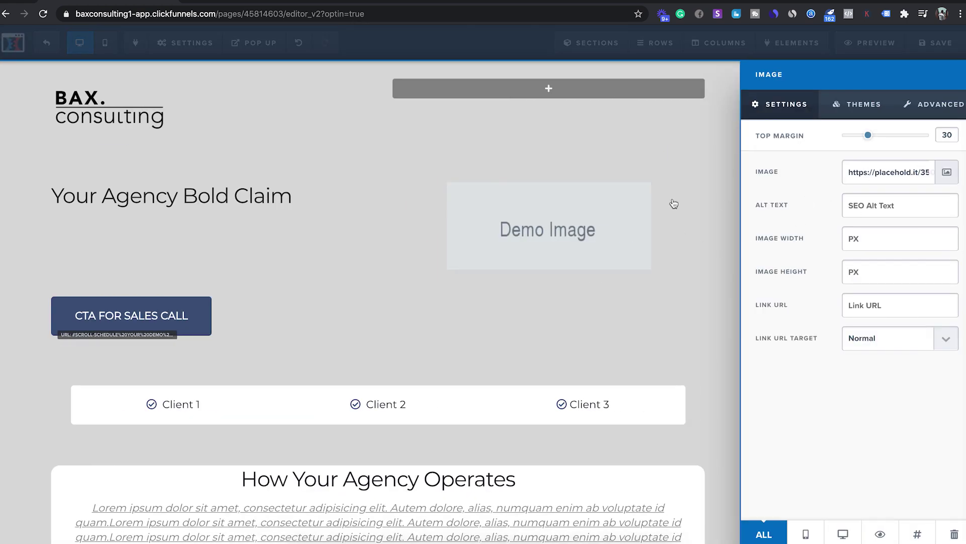
click(948, 172)
click(797, 80)
click(642, 194)
click(799, 174)
click(597, 89)
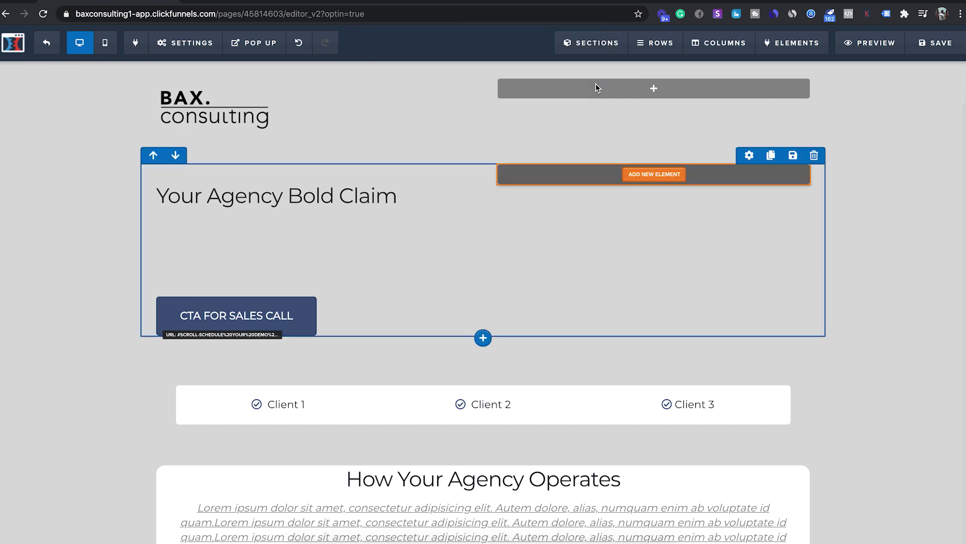
Add a Video element in the empty column beside the Your Agency Bold Claim headline and open its settings.
click(663, 174)
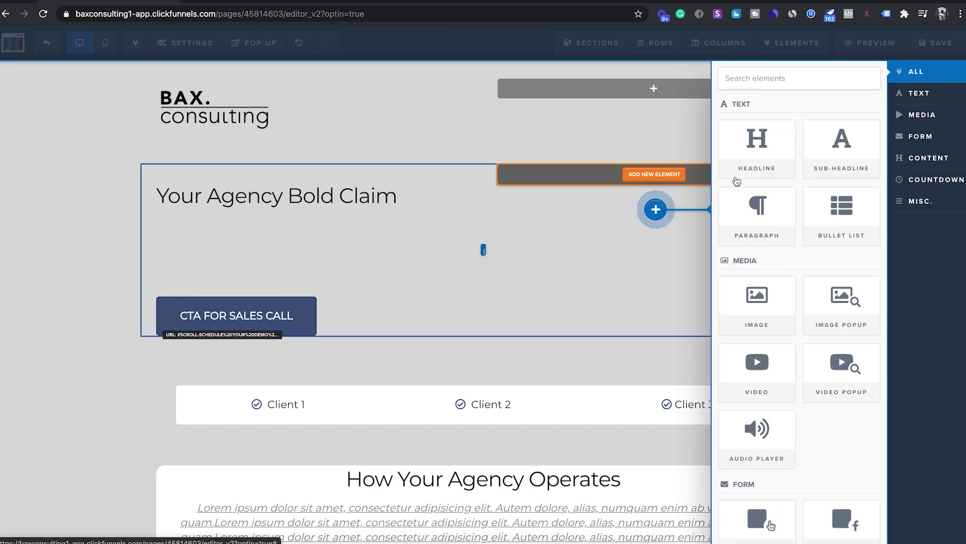
click(750, 382)
click(669, 249)
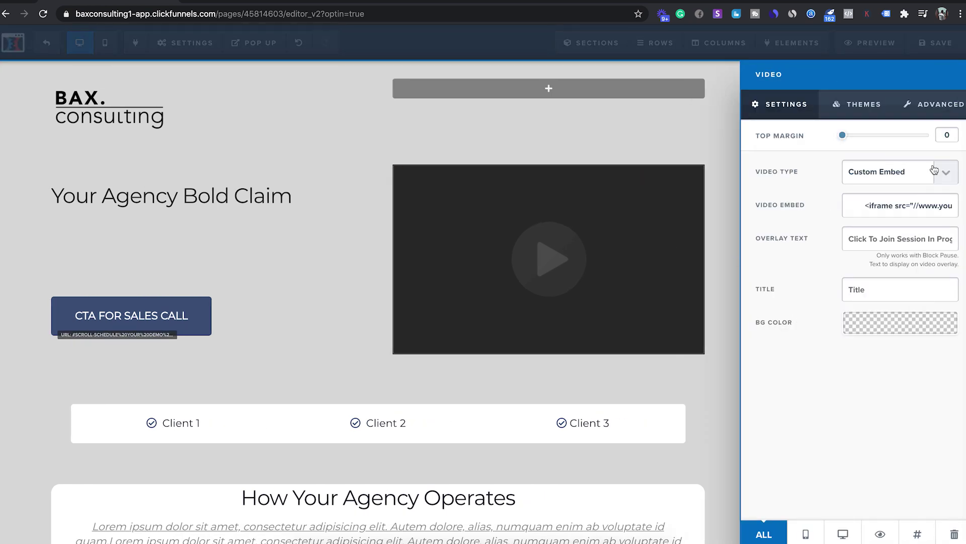
Try Wistia as the new video element's type, and switch the type to YouTube.
click(950, 183)
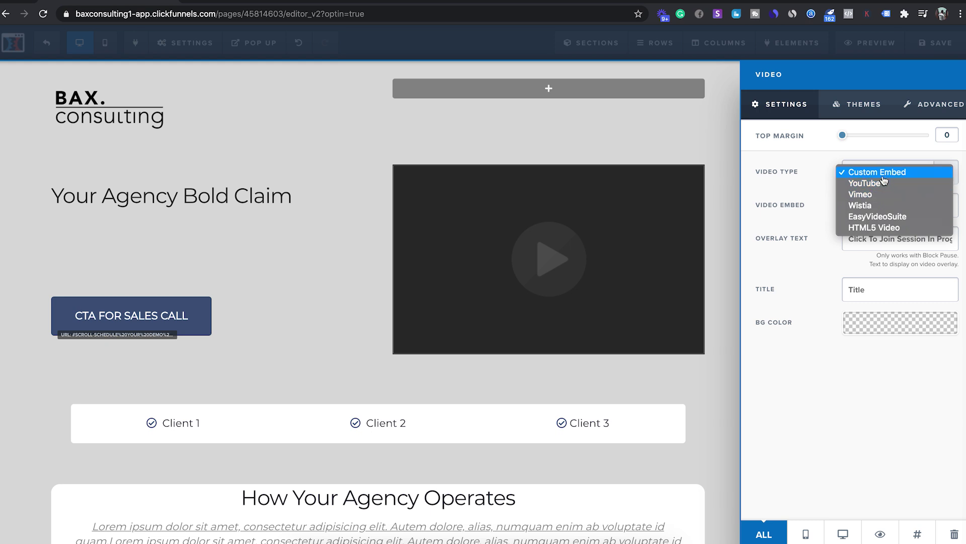
click(909, 206)
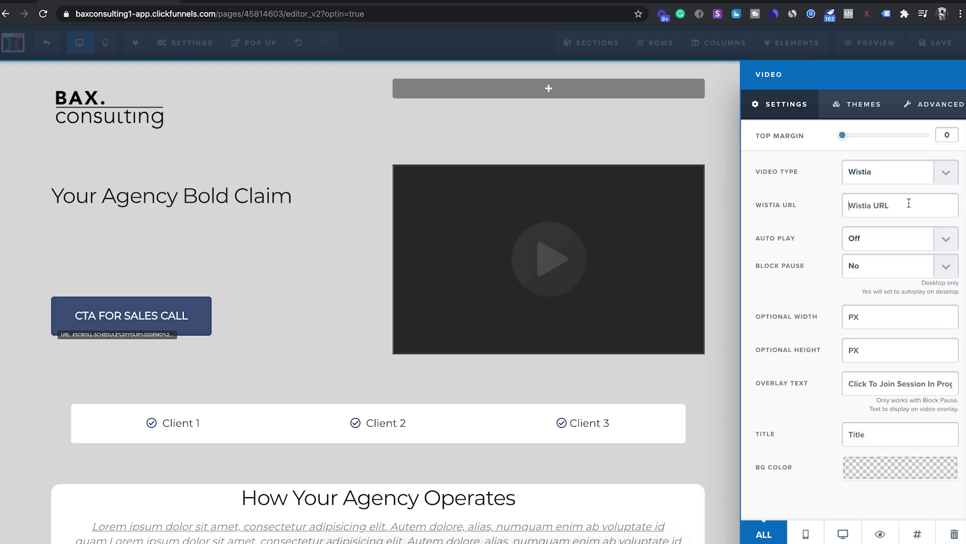
click(906, 172)
click(893, 150)
click(897, 206)
click(720, 207)
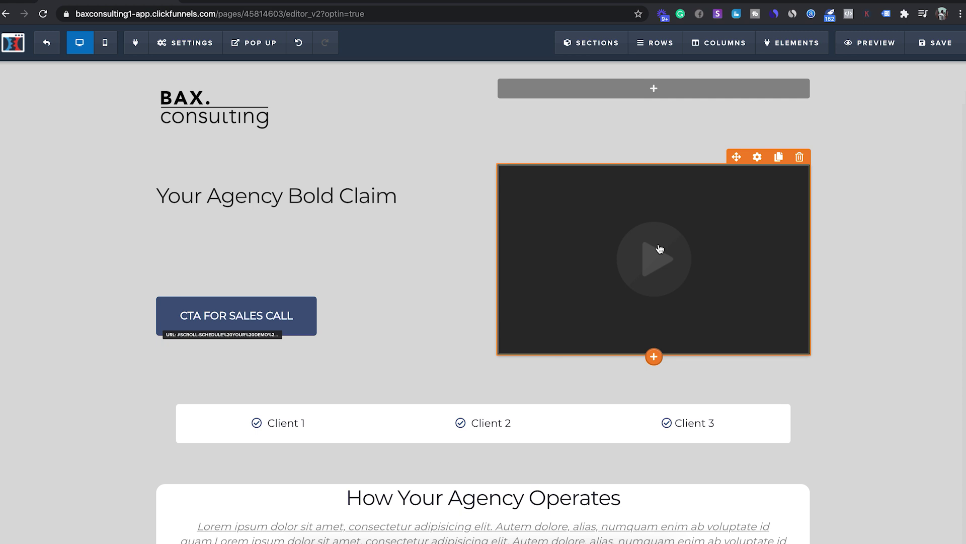
Add an Icon element beneath the clipboard icon in the First Stage Of The Partnership row and open its settings.
scroll(862, 242, down, 5)
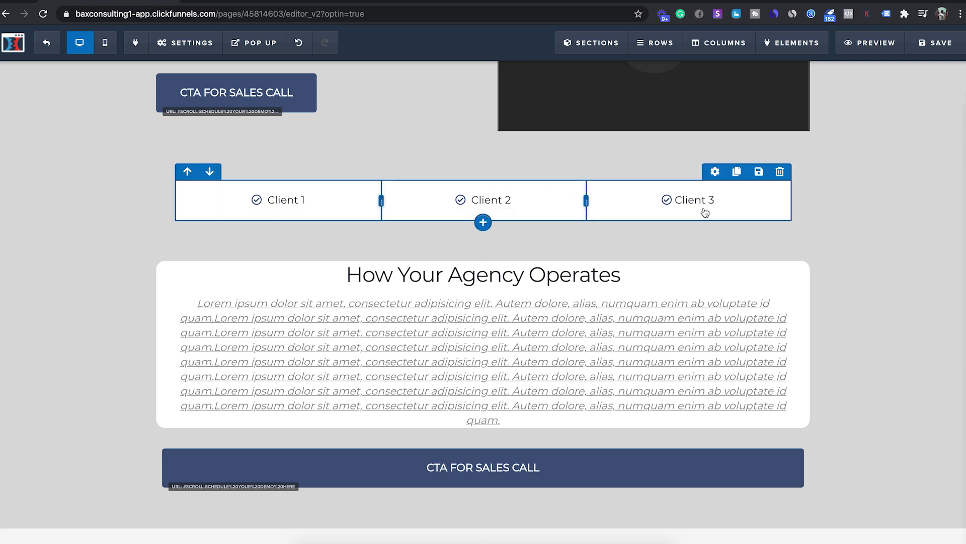
scroll(561, 238, down, 2)
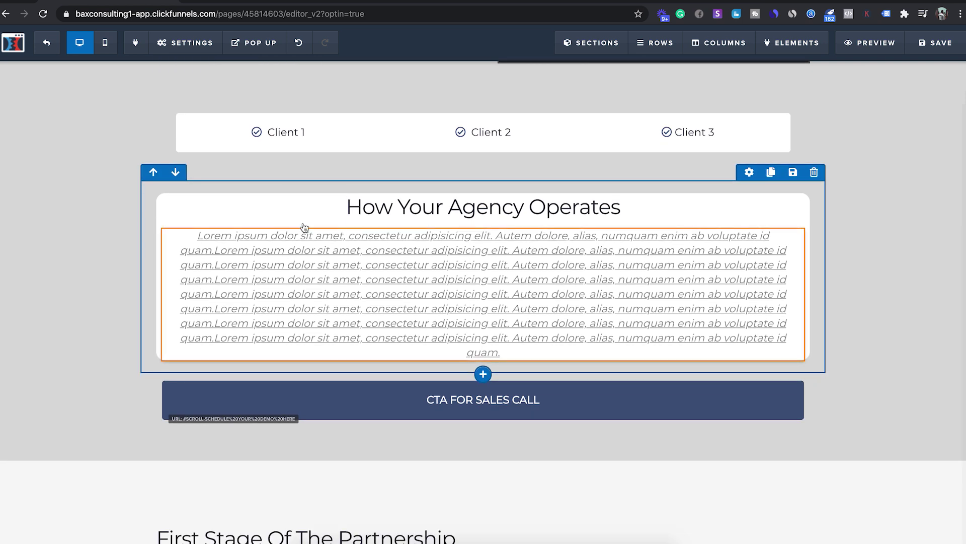
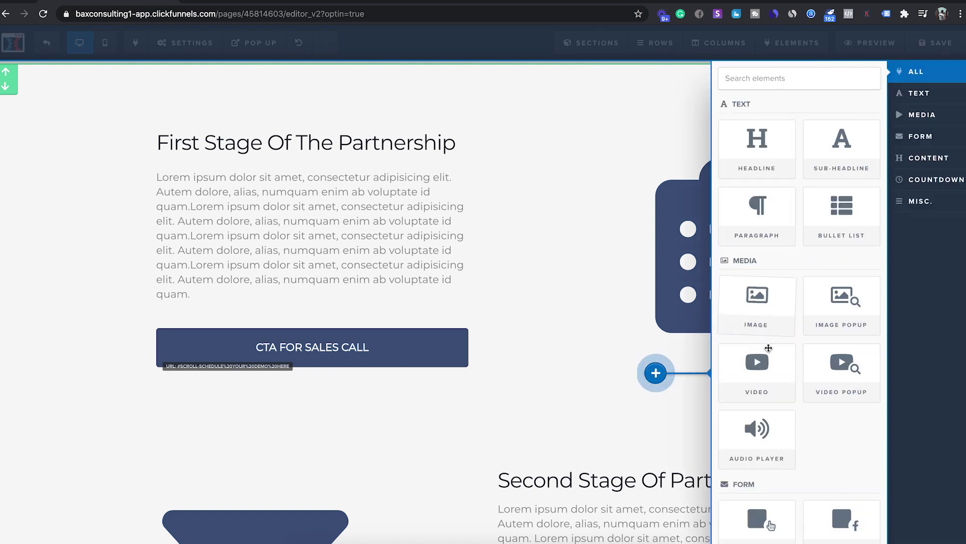
scroll(805, 397, down, 10)
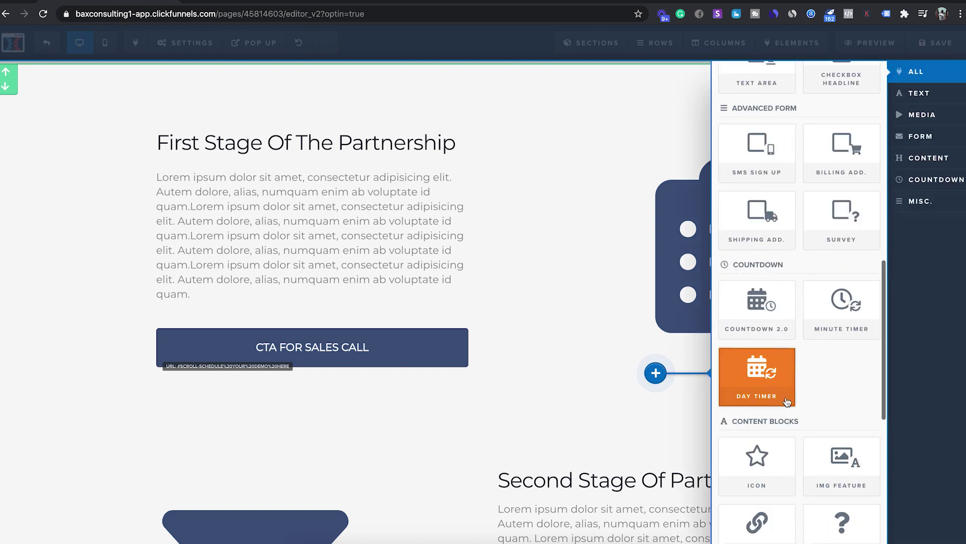
scroll(788, 352, down, 4)
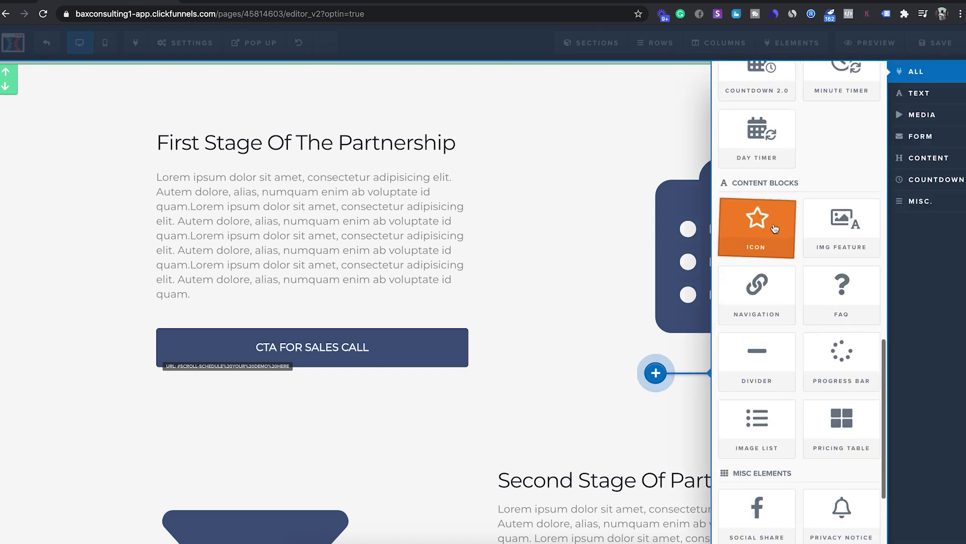
click(774, 229)
click(653, 378)
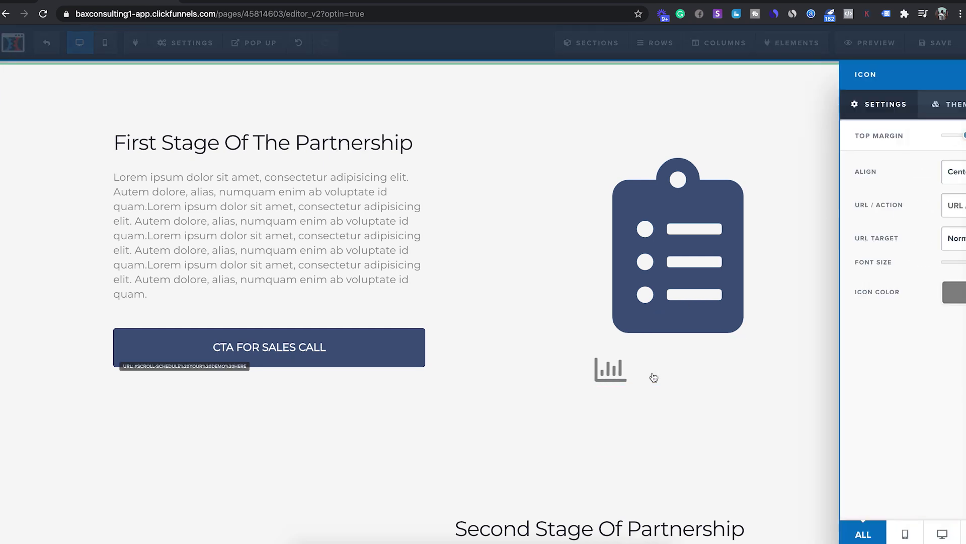
Set the new icon's color to the conversion blue #0075b2.
click(891, 301)
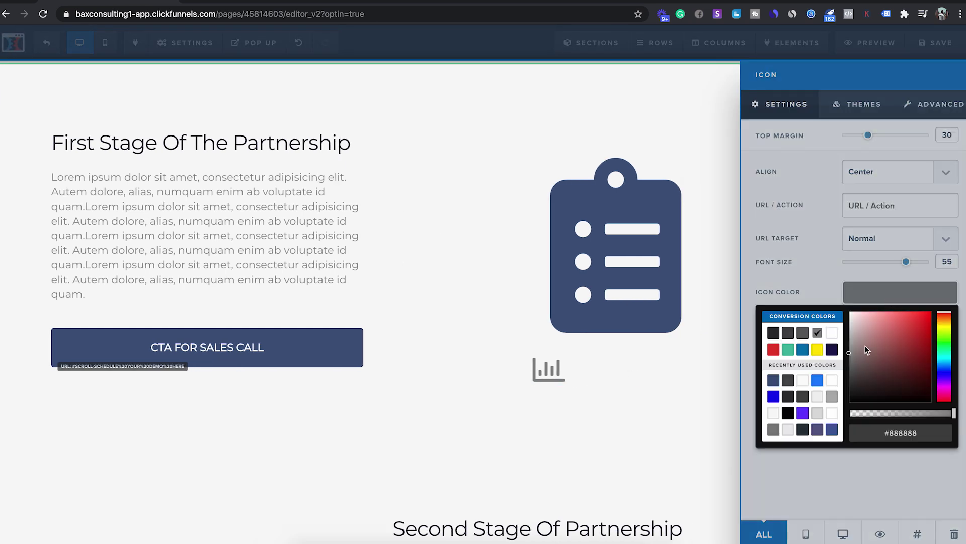
click(817, 348)
click(805, 350)
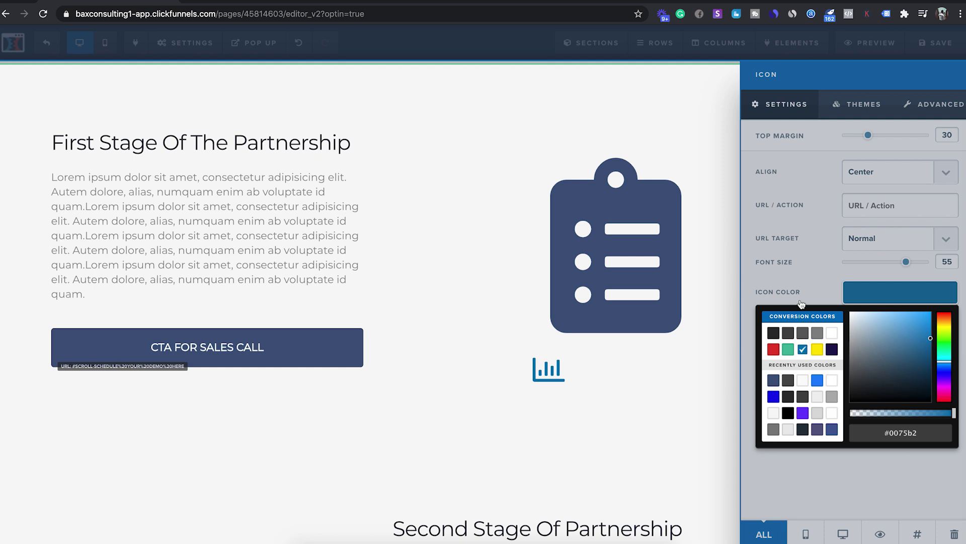
click(812, 251)
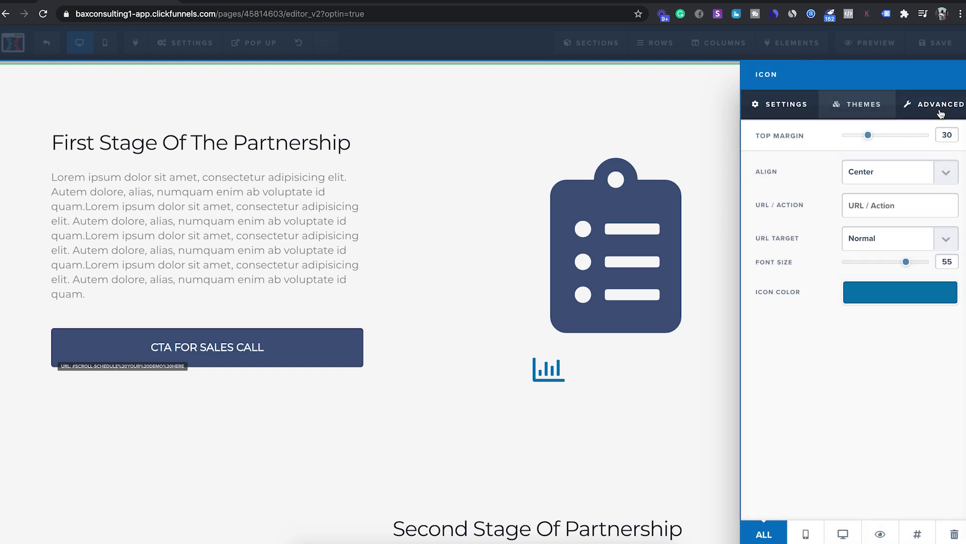
Replace the new icon's fa-bar-chart symbol with the third symbol in the icon picker's first row.
click(938, 107)
click(889, 106)
click(912, 107)
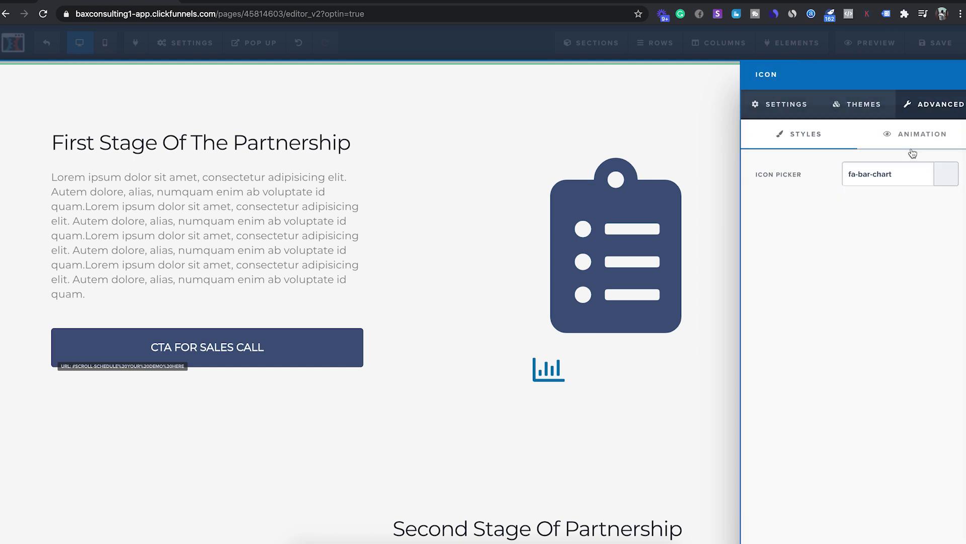
click(901, 175)
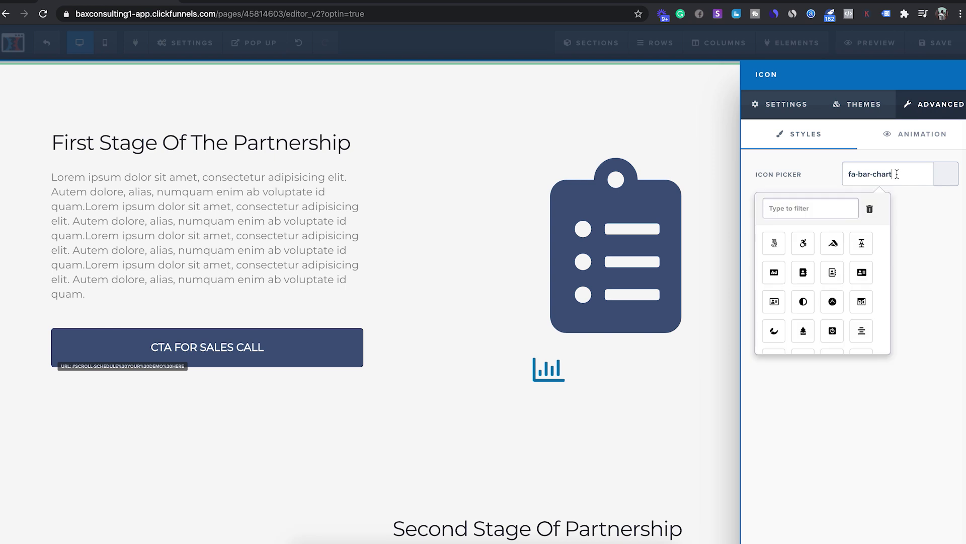
click(833, 244)
click(689, 269)
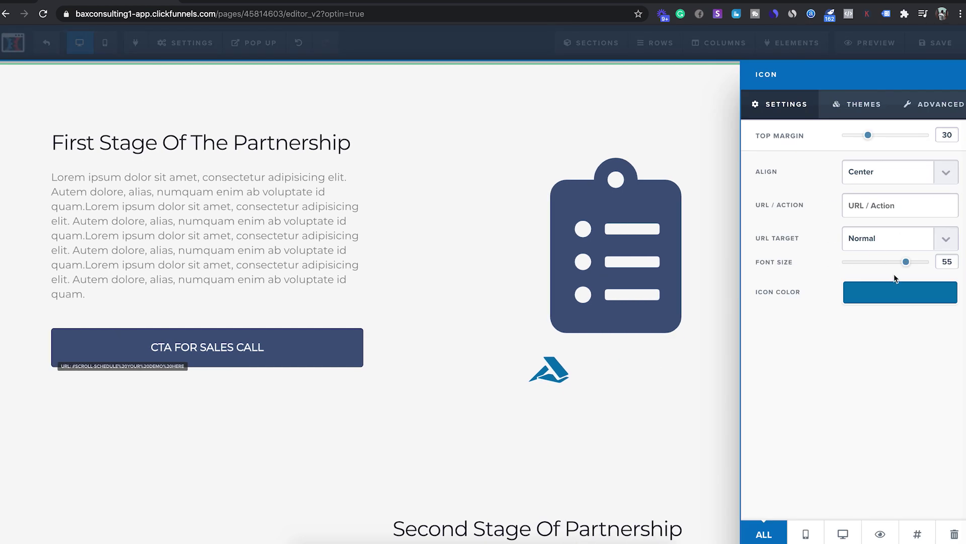
Try font sizes 72 and 10 on the new icon, and set its font size to 150.
drag(911, 263, 938, 256)
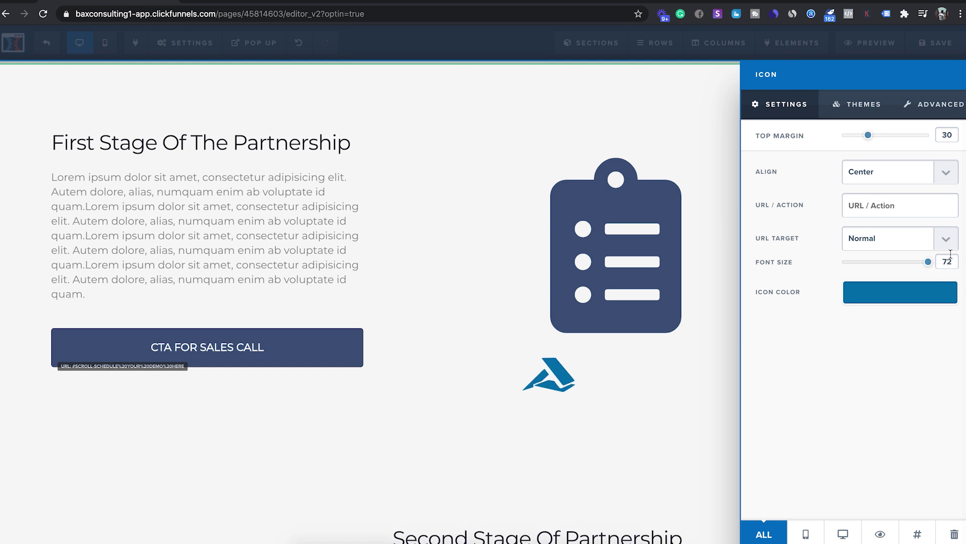
drag(930, 267, 820, 264)
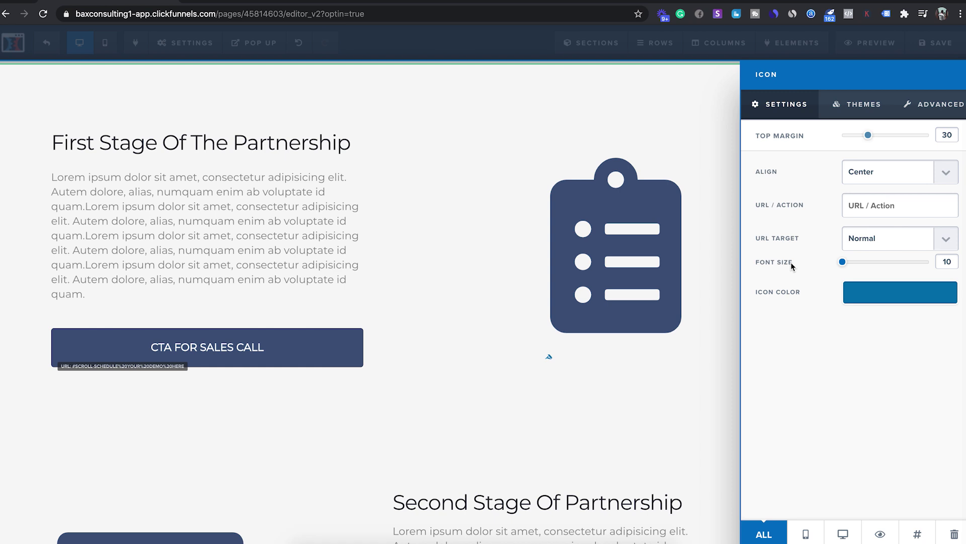
drag(846, 265, 941, 264)
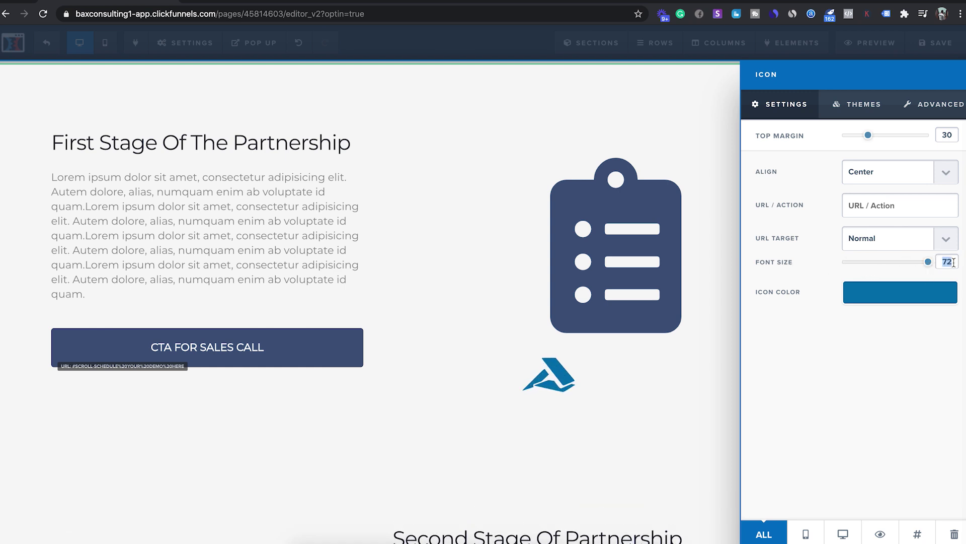
text(150)
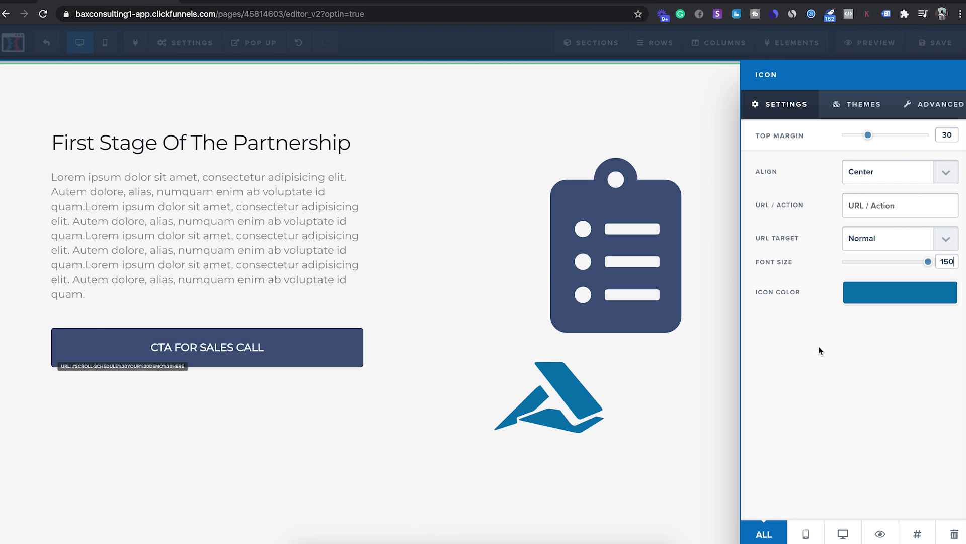
Delete the blue icon element beneath the clipboard icon.
click(589, 380)
click(786, 346)
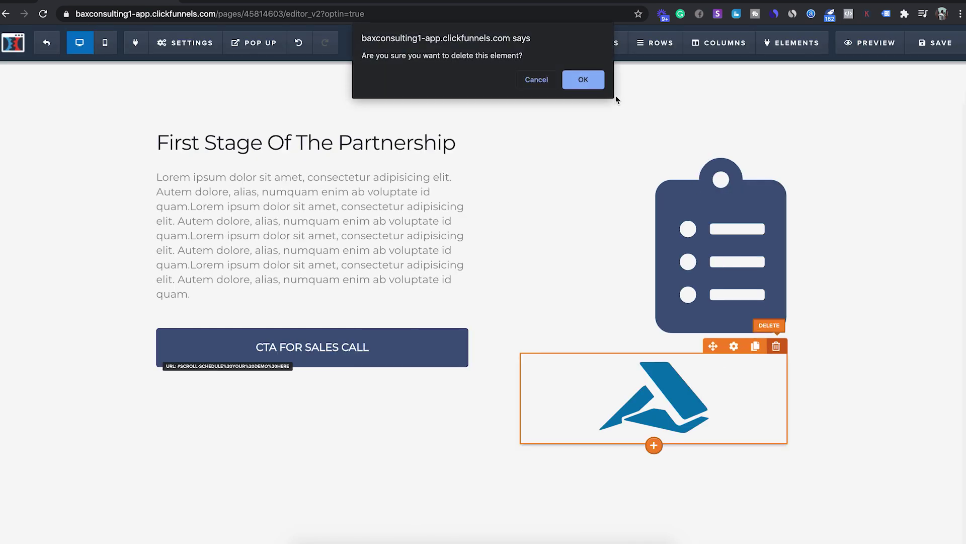
click(583, 80)
Try a font size of 72 on the clipboard icon and set it back to 300.
click(723, 207)
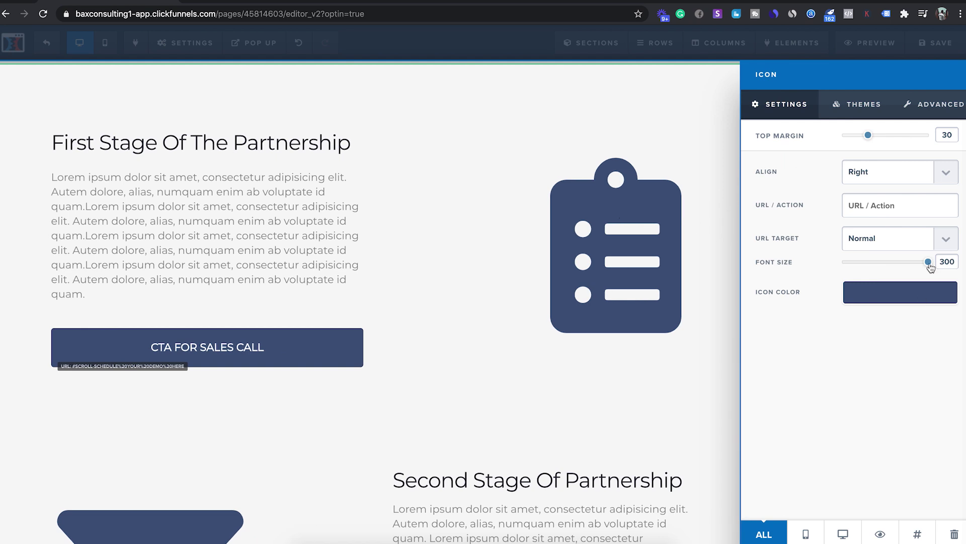
drag(930, 264, 890, 264)
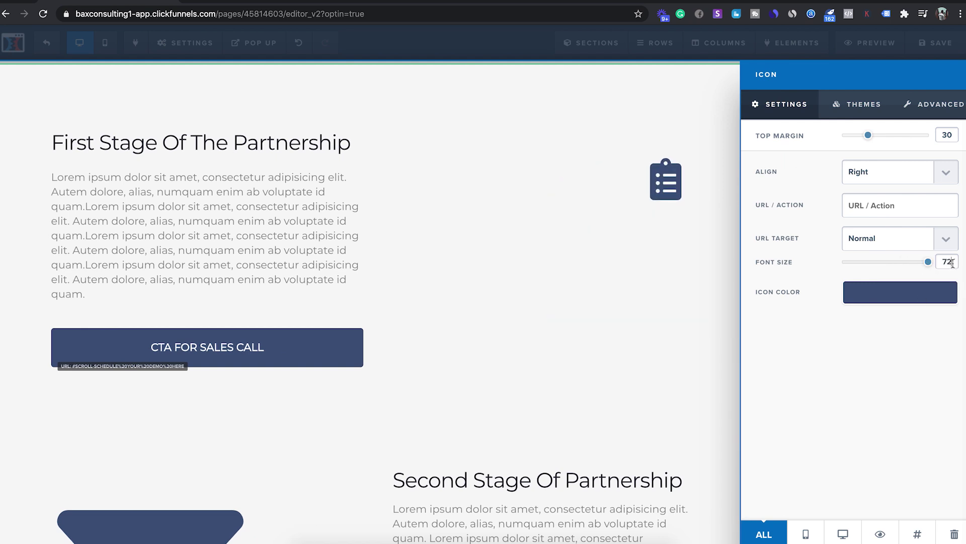
text(300)
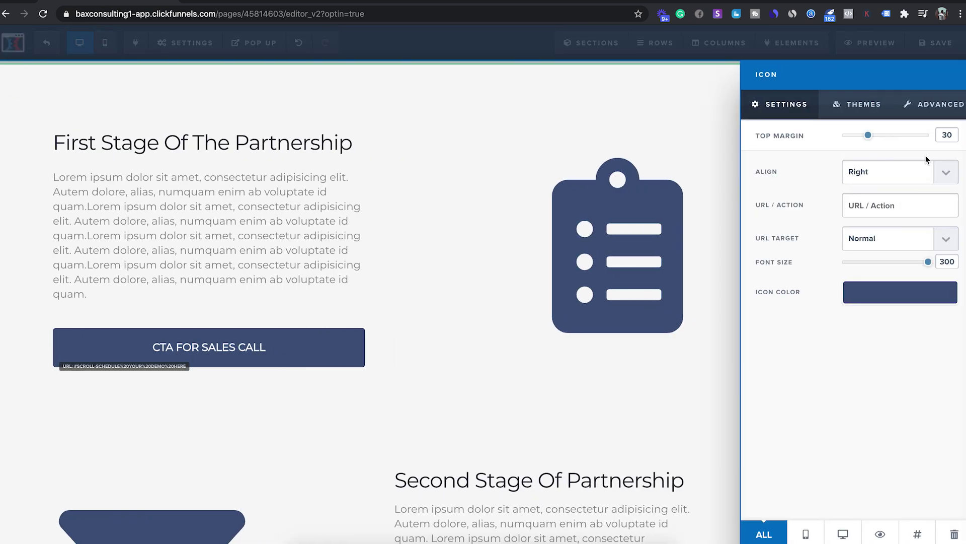
Try Center and Left alignment on the clipboard icon, and set it back to Right.
click(936, 174)
click(905, 160)
click(917, 173)
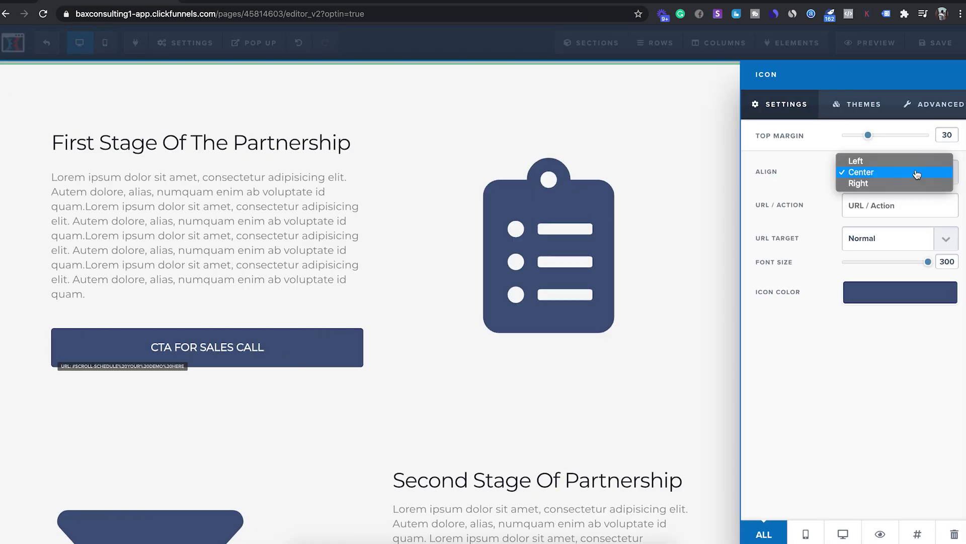
click(901, 161)
click(933, 169)
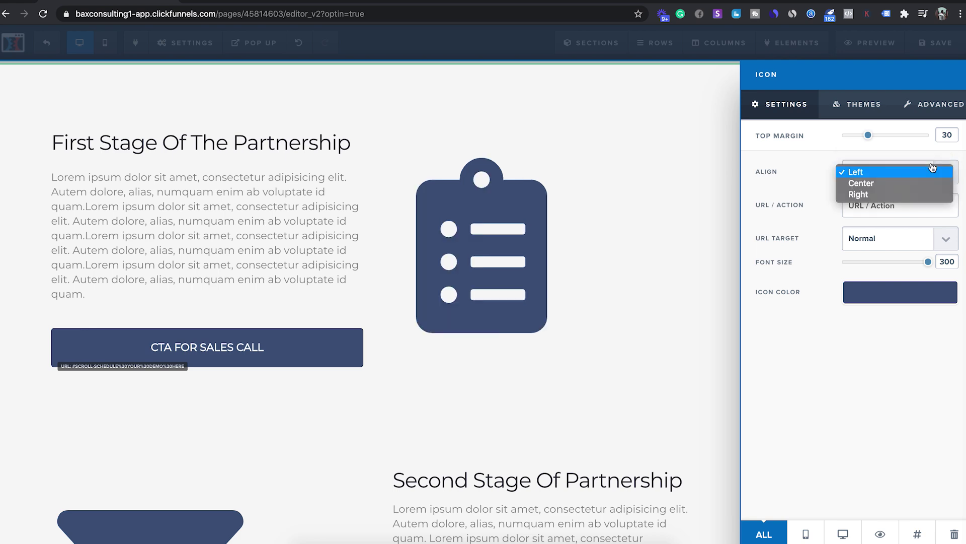
click(894, 195)
click(514, 401)
Look through the Second Stage, Third Stage and Our Client Results content of the page.
scroll(558, 343, down, 10)
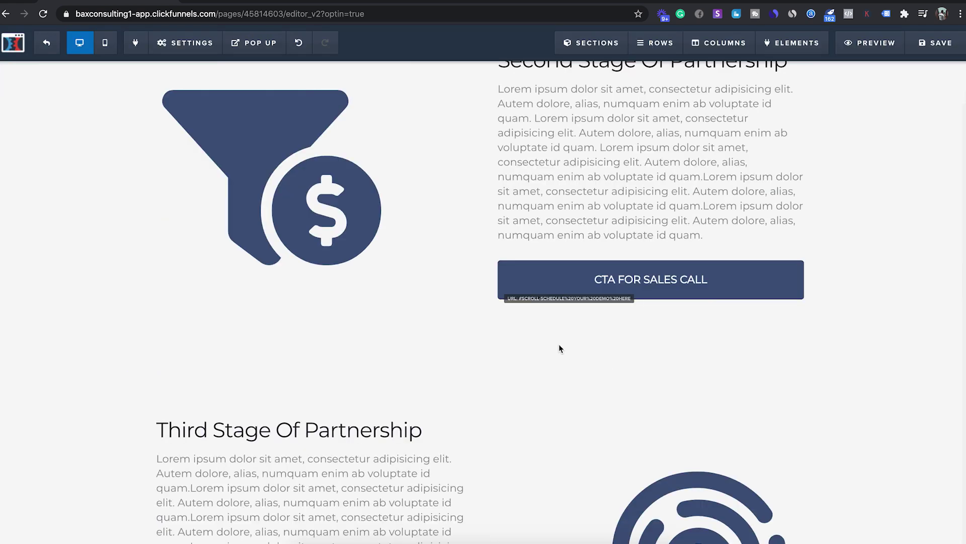
scroll(606, 429, down, 4)
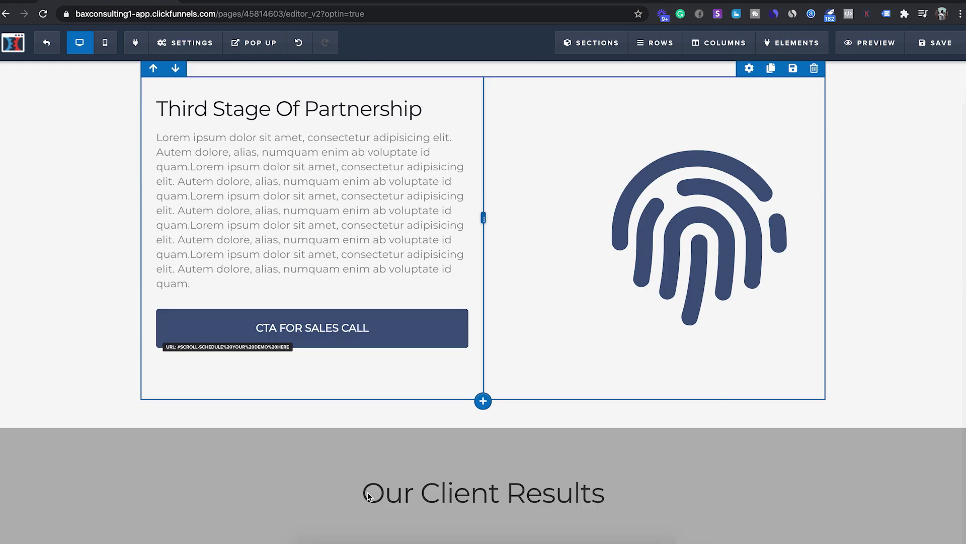
scroll(341, 311, up, 12)
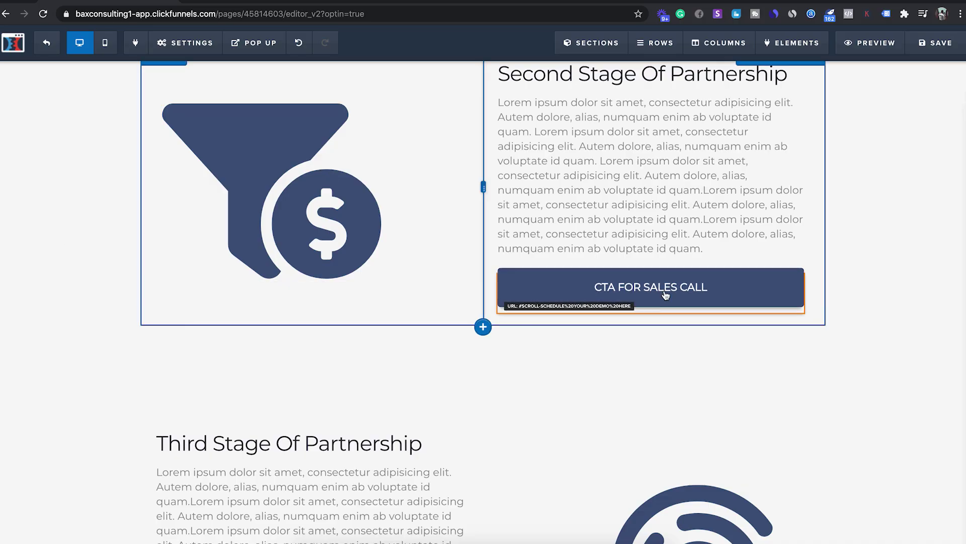
scroll(665, 295, down, 3)
scroll(666, 295, down, 7)
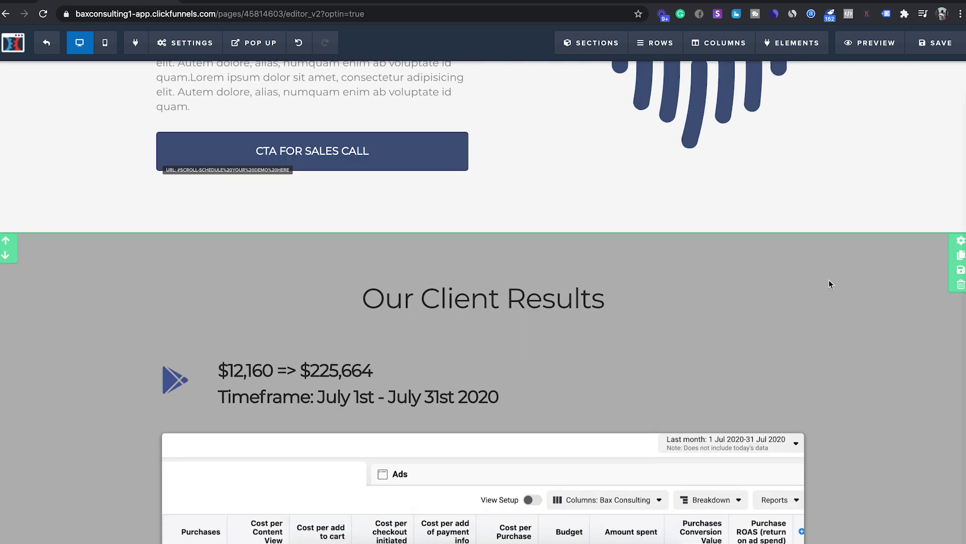
scroll(829, 280, up, 4)
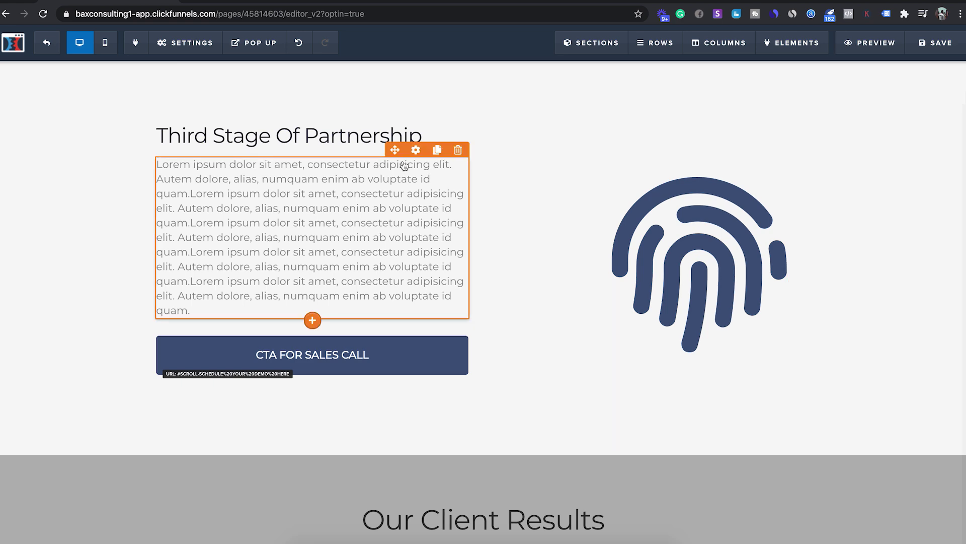
scroll(6, 296, down, 10)
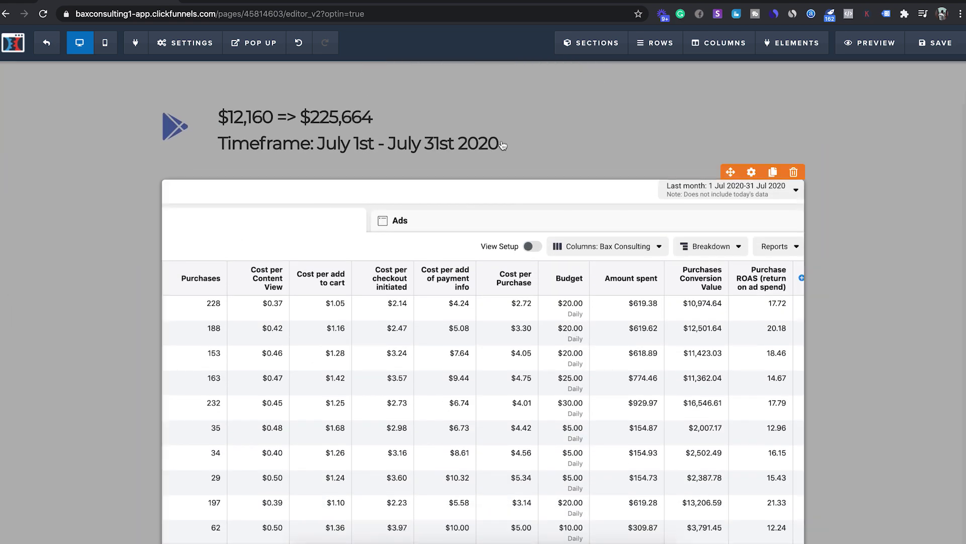
Delete the entire Our Client Results section from the page.
scroll(719, 133, up, 2)
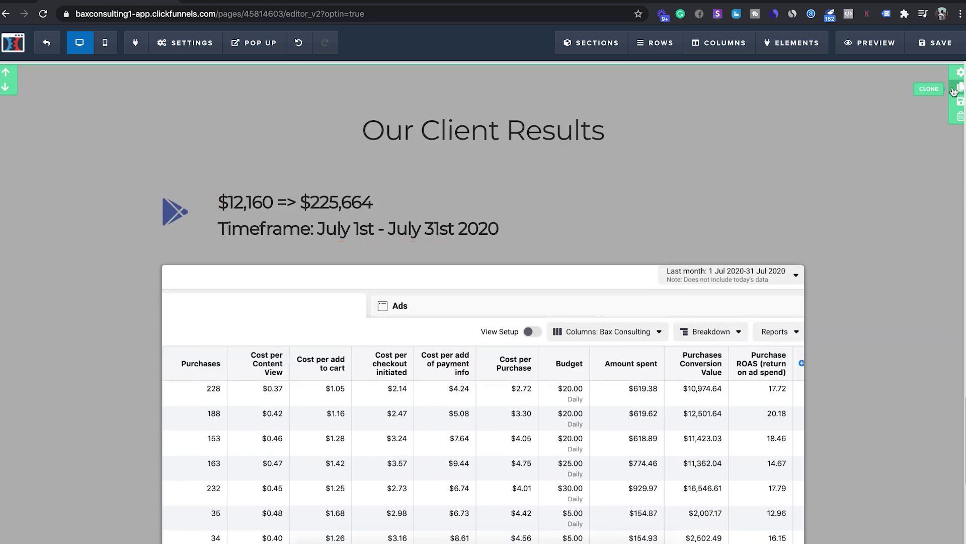
click(960, 116)
click(582, 79)
scroll(817, 179, down, 1)
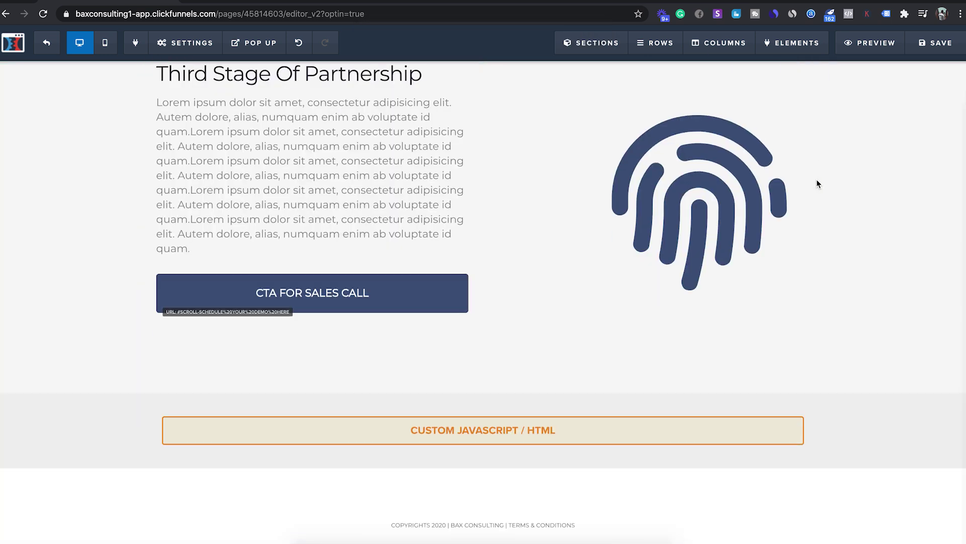
Look over the partnership stages and open the settings of the Custom JavaScript / HTML element above the footer.
scroll(607, 190, up, 15)
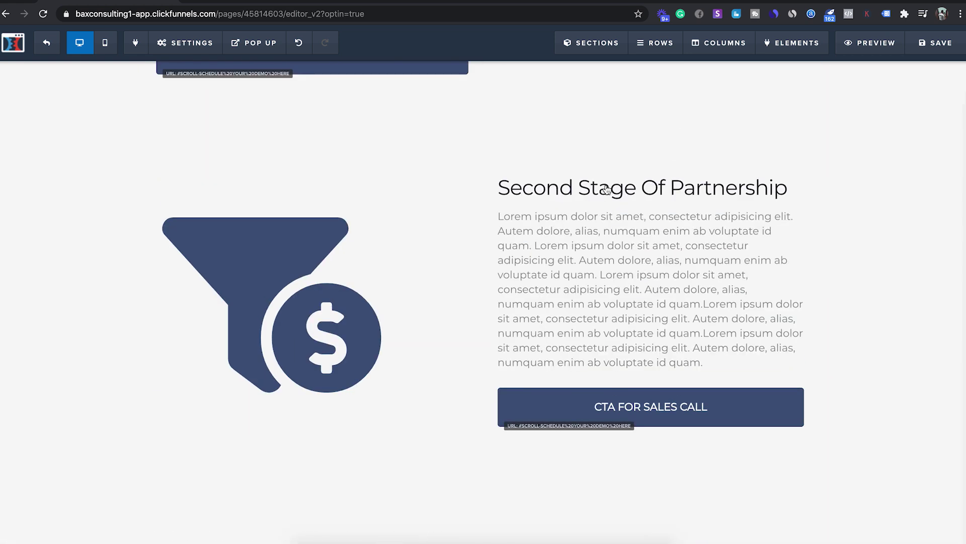
scroll(607, 190, down, 10)
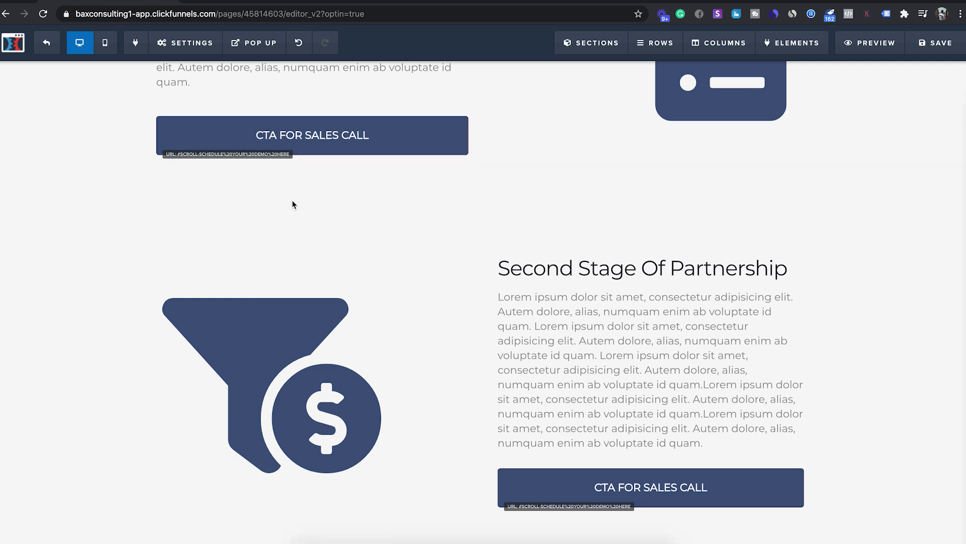
scroll(292, 202, down, 10)
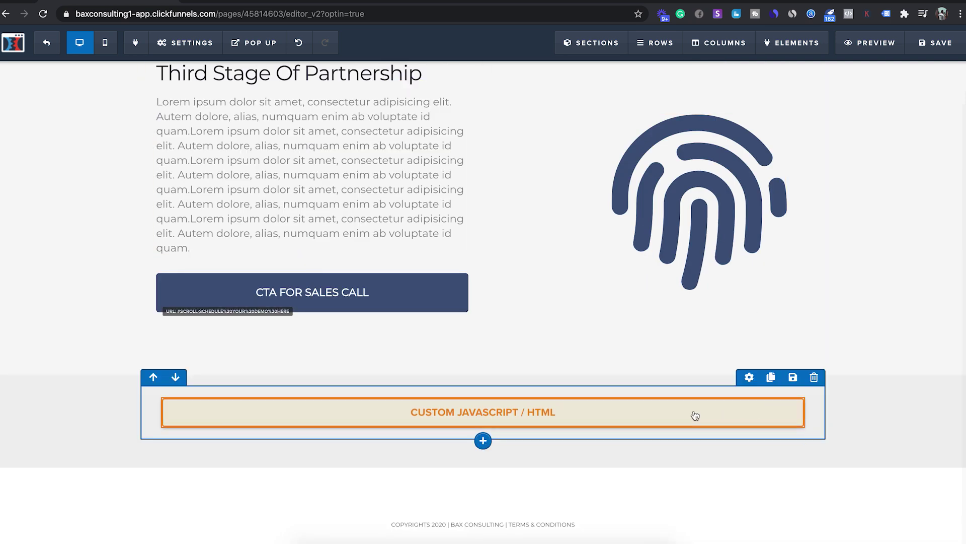
click(545, 418)
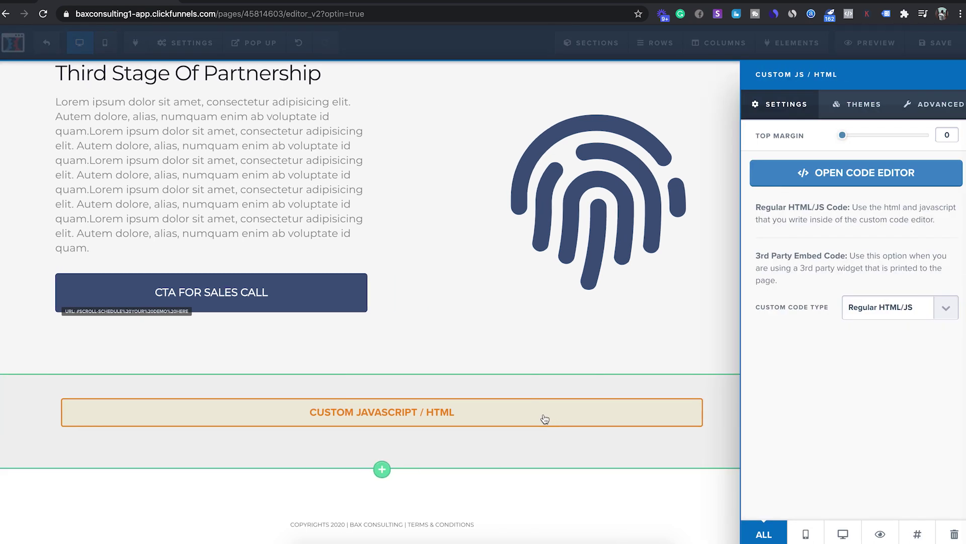
click(440, 334)
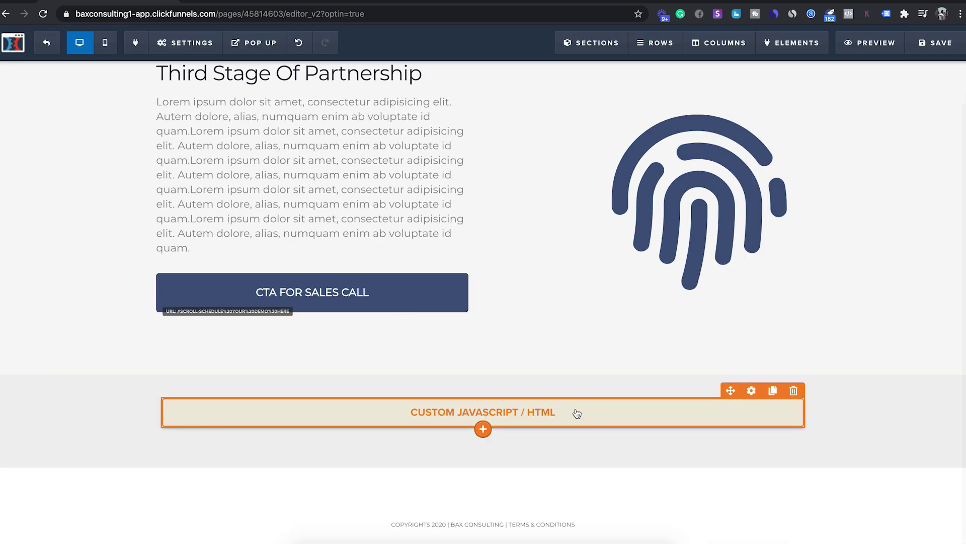
Try adding a second Custom JS/HTML element below the existing one, view its code editor, and delete the element.
click(482, 428)
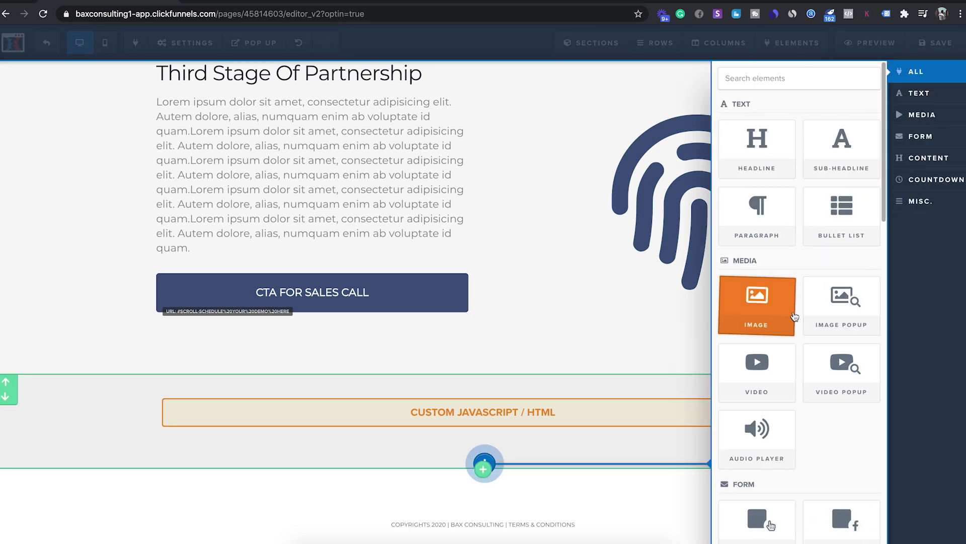
scroll(792, 317, down, 10)
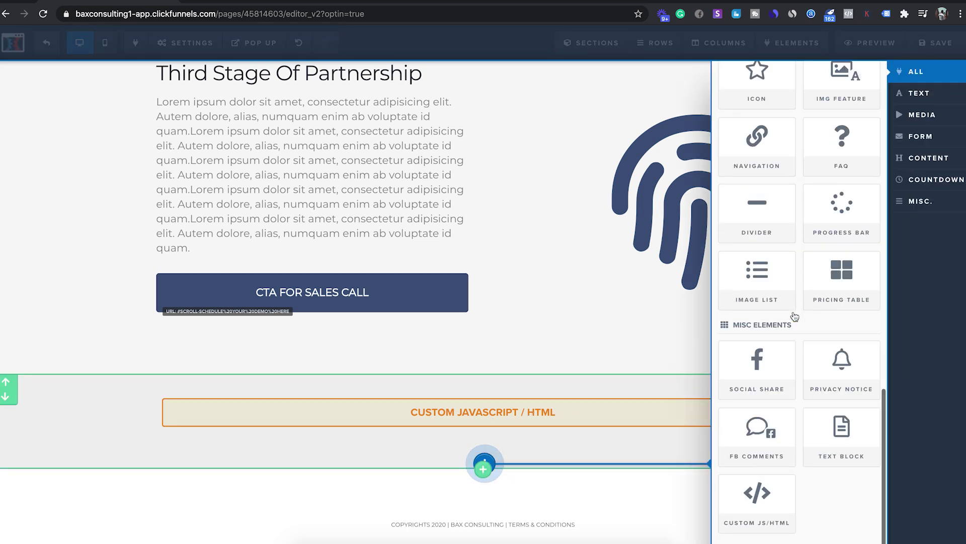
click(753, 506)
click(539, 462)
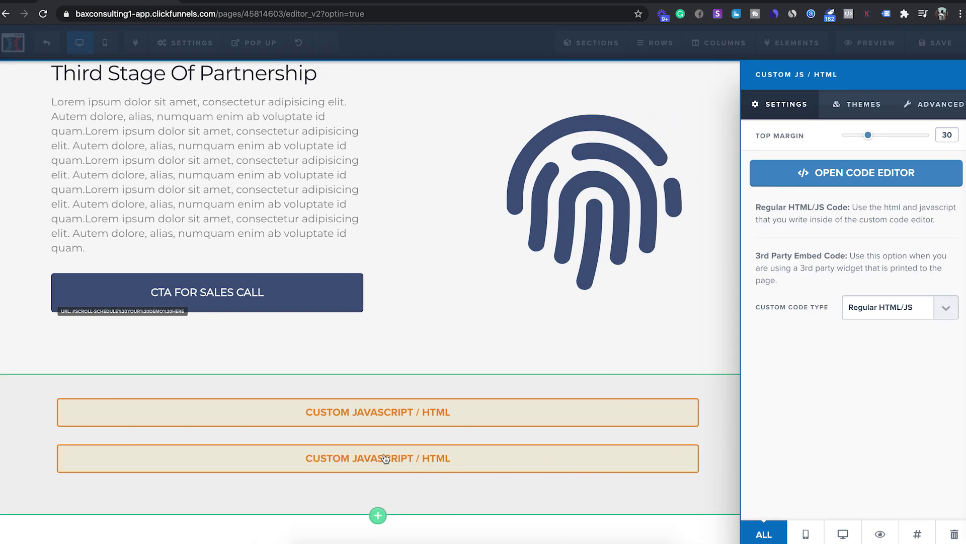
click(893, 183)
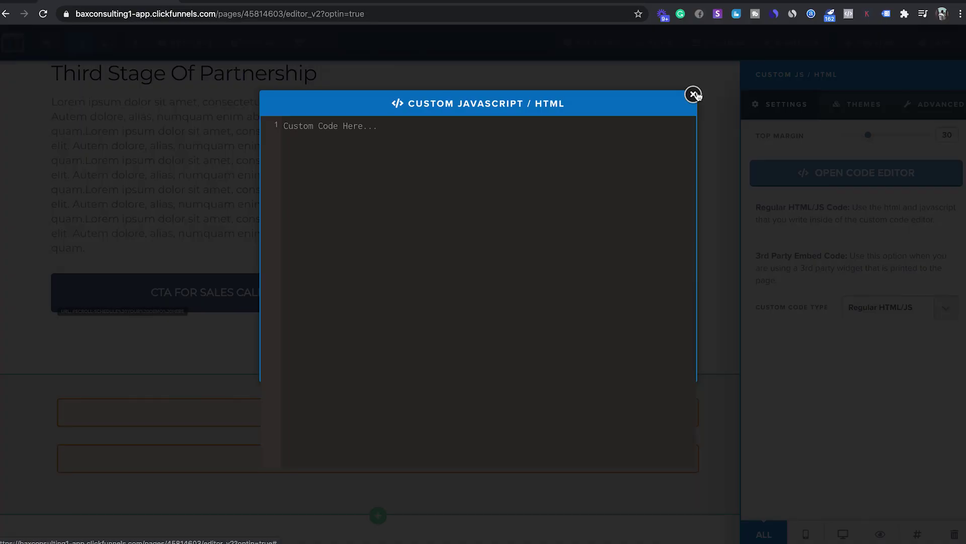
click(692, 95)
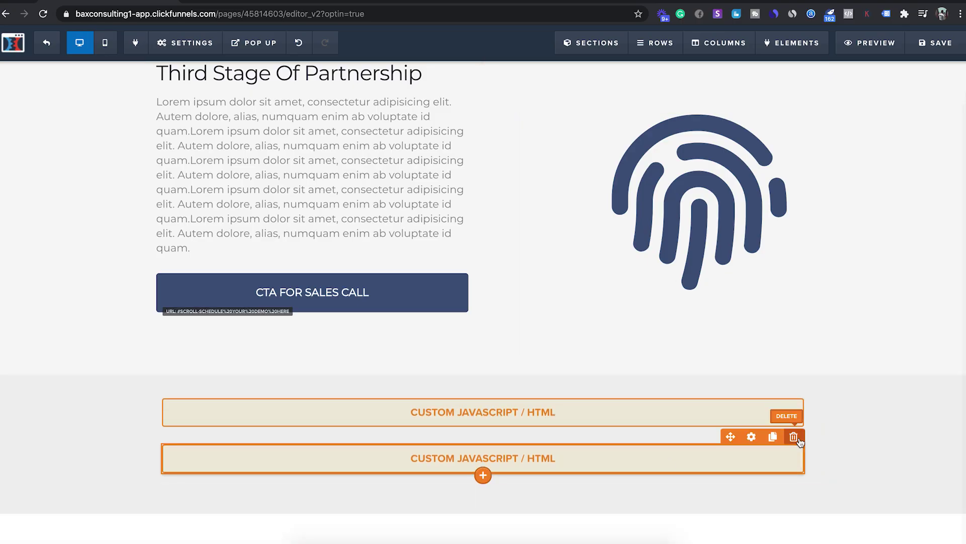
click(794, 436)
click(582, 80)
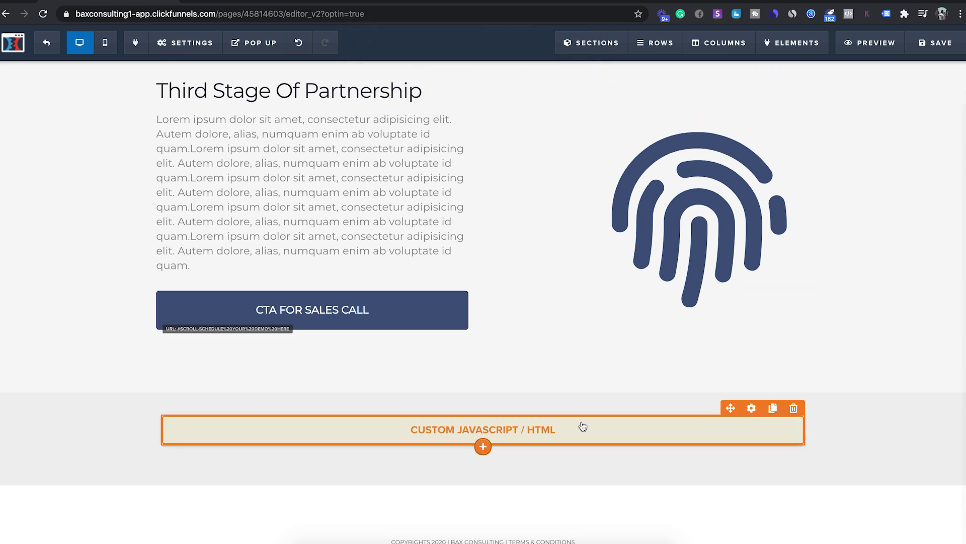
Examine the Calendly inline widget code inside the remaining Custom JavaScript / HTML element.
click(582, 427)
click(835, 173)
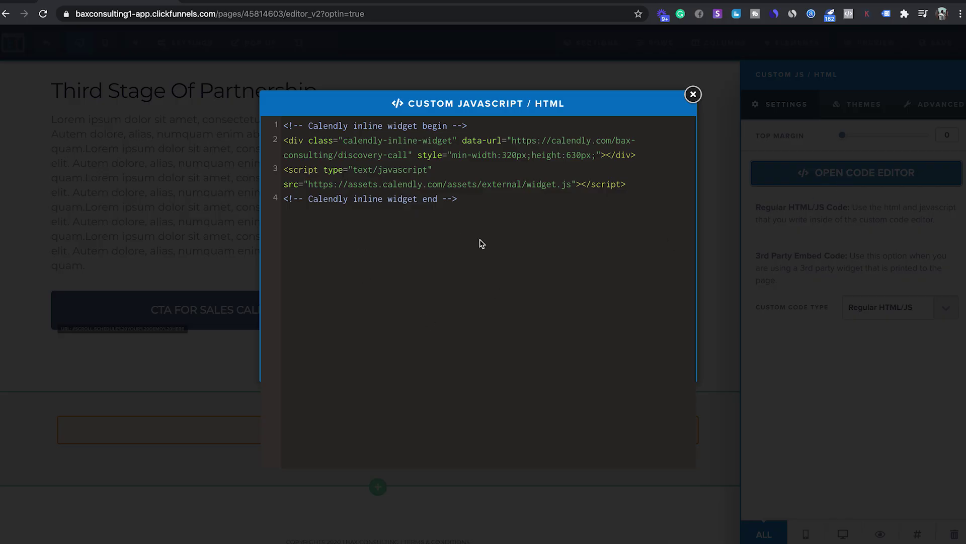
drag(482, 243, 265, 126)
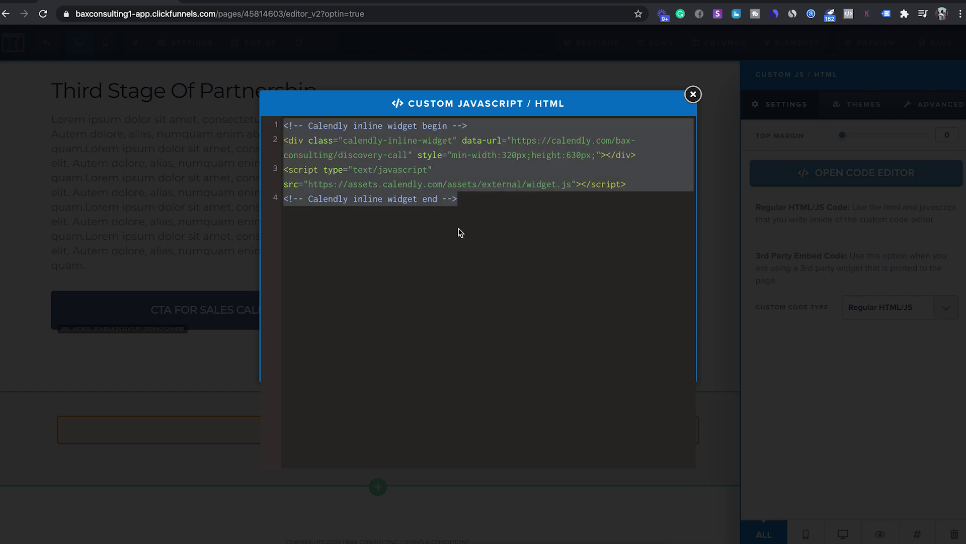
click(400, 130)
drag(484, 203, 293, 132)
click(713, 152)
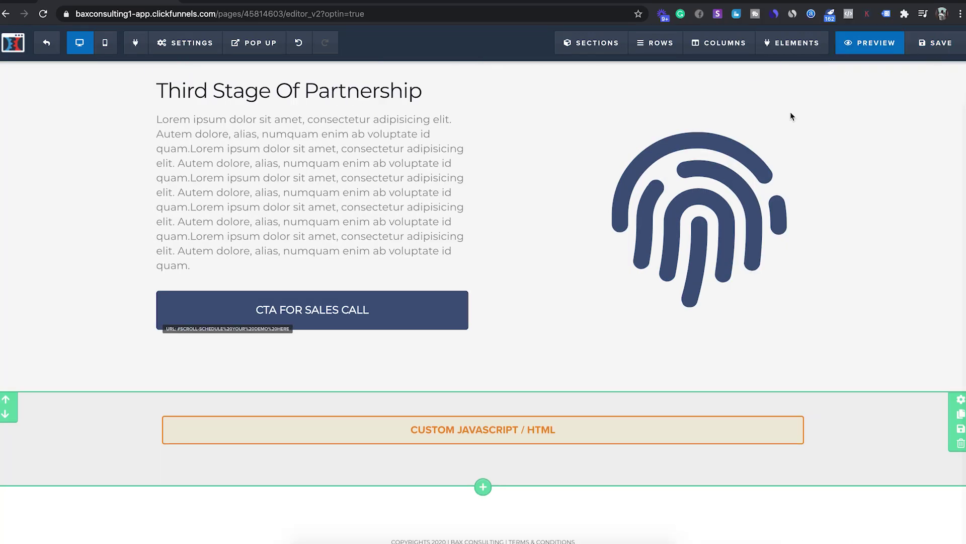
Preview the page and select Monday, January 11 at 7:00am in the embedded booking calendar.
click(875, 45)
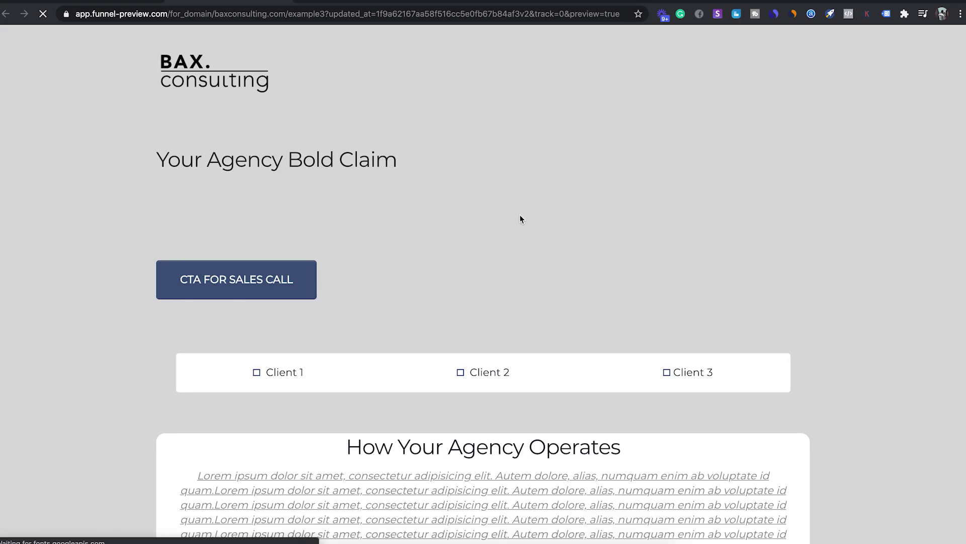
scroll(519, 216, down, 20)
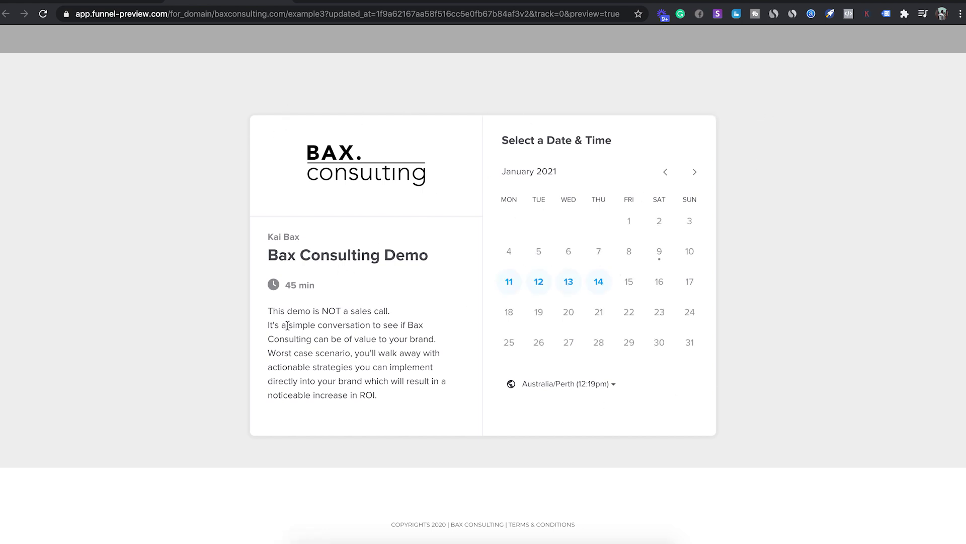
click(518, 290)
click(669, 276)
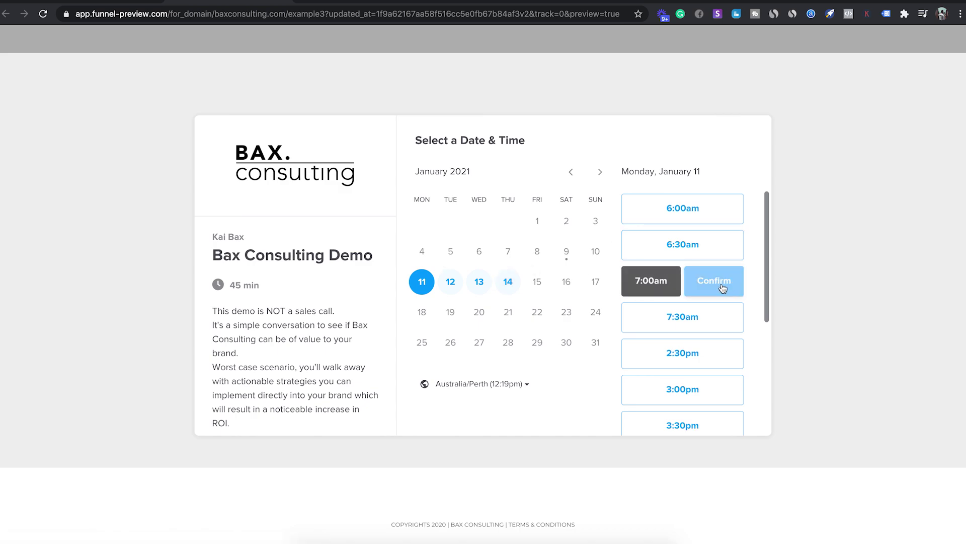
Test the CTA For sales call button under the headline in the preview, and examine its scroll-to-section target options in the editor.
scroll(281, 272, up, 20)
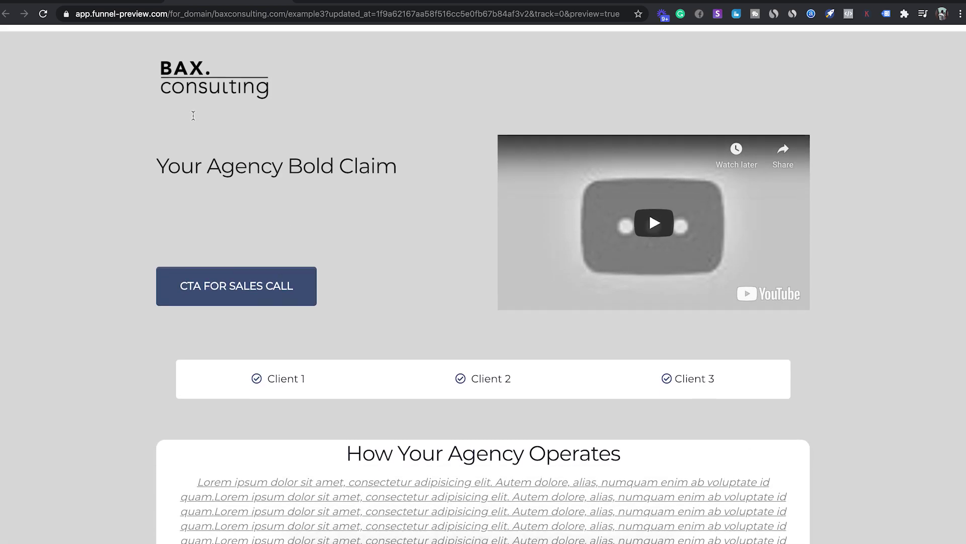
click(257, 291)
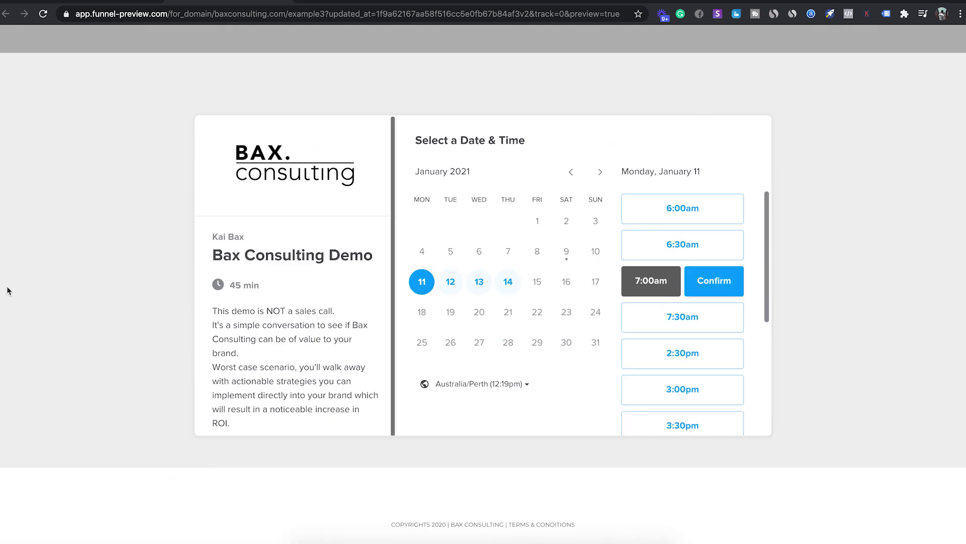
click(116, 3)
scroll(403, 212, up, 20)
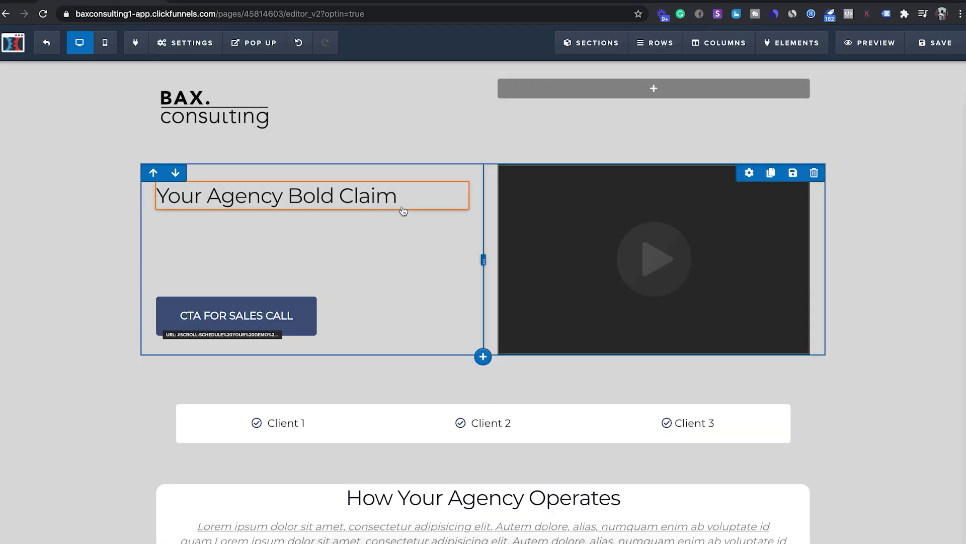
click(231, 321)
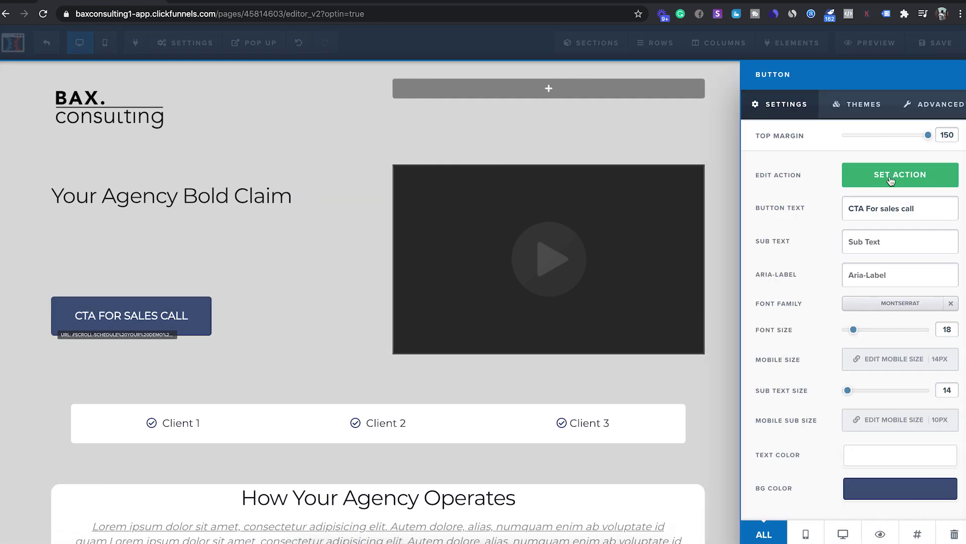
click(884, 174)
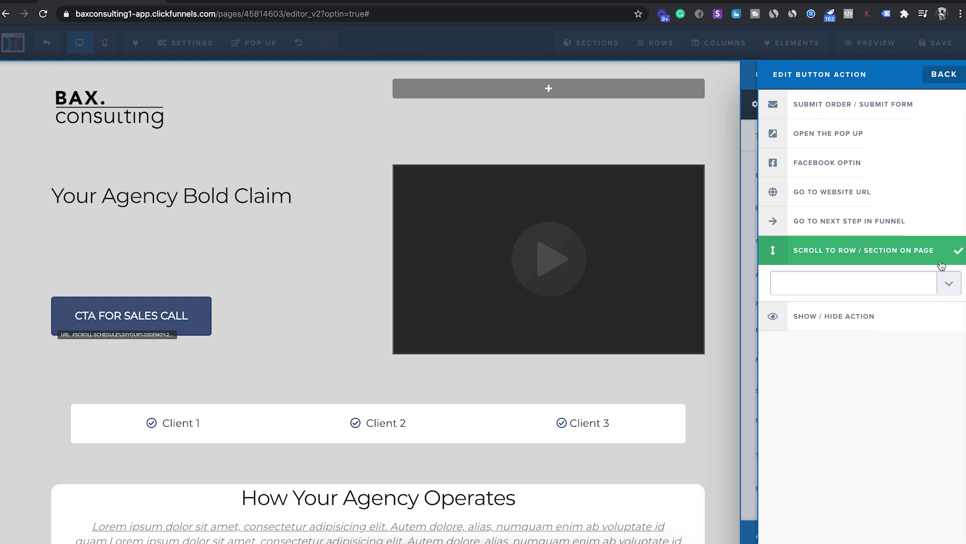
click(945, 286)
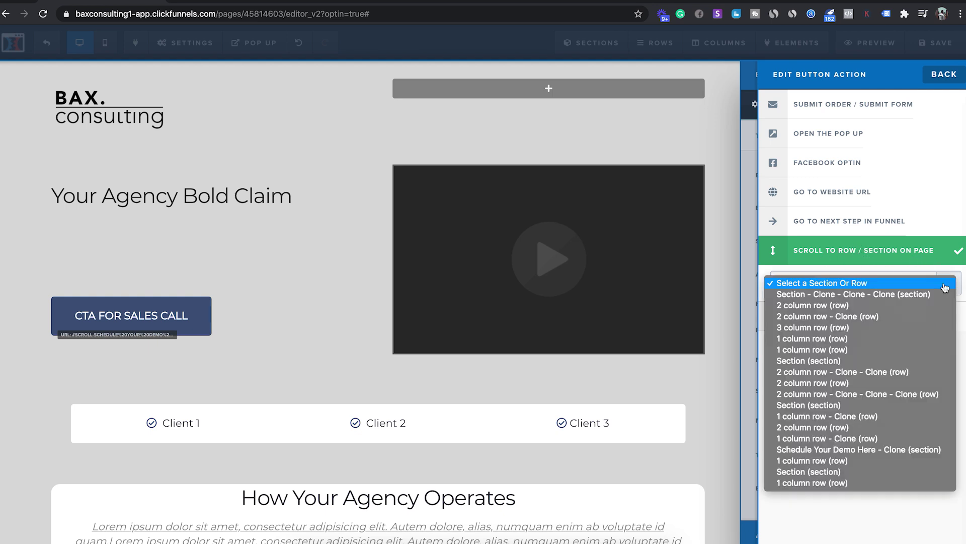
click(878, 534)
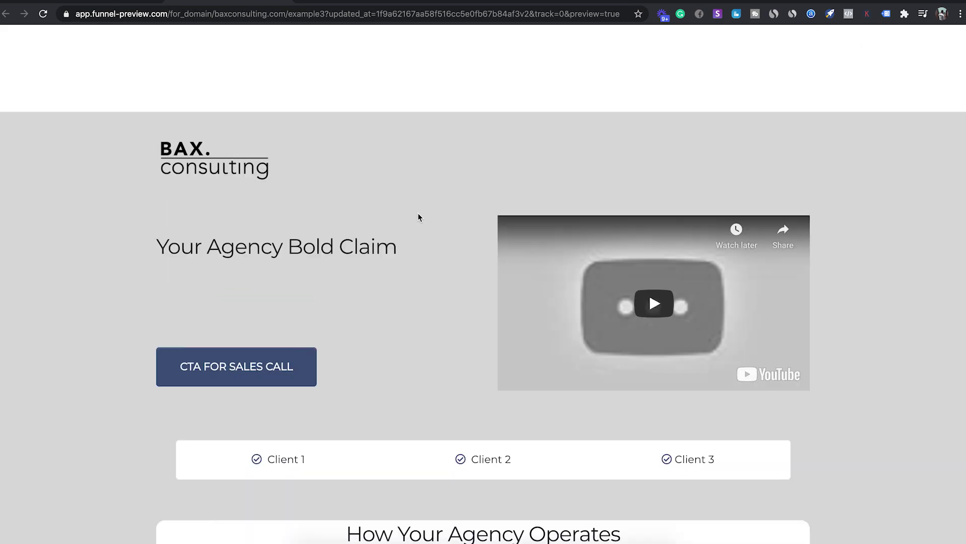
Look through the partnership stages in the page preview and test the Second Stage Of Partnership call-to-action button.
scroll(418, 217, down, 15)
scroll(408, 224, up, 1)
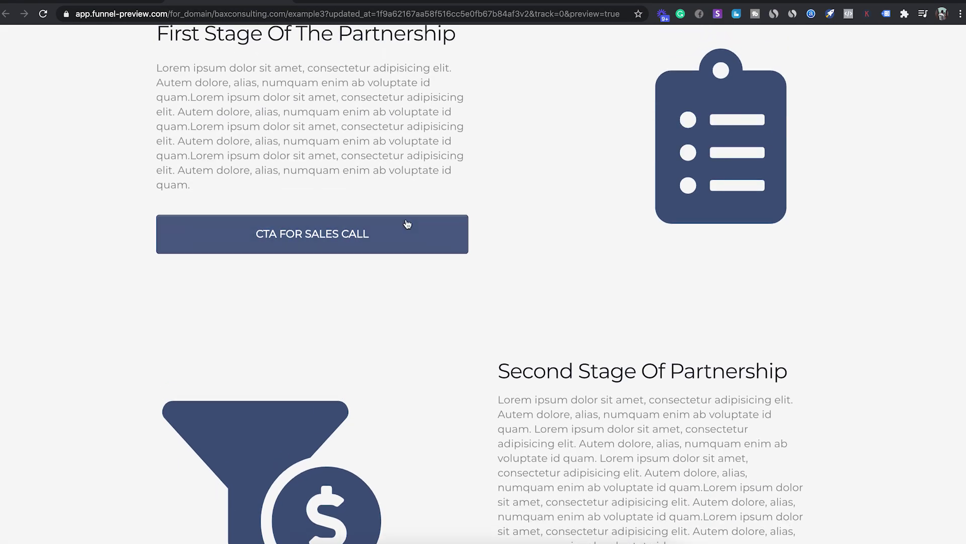
scroll(347, 234, down, 5)
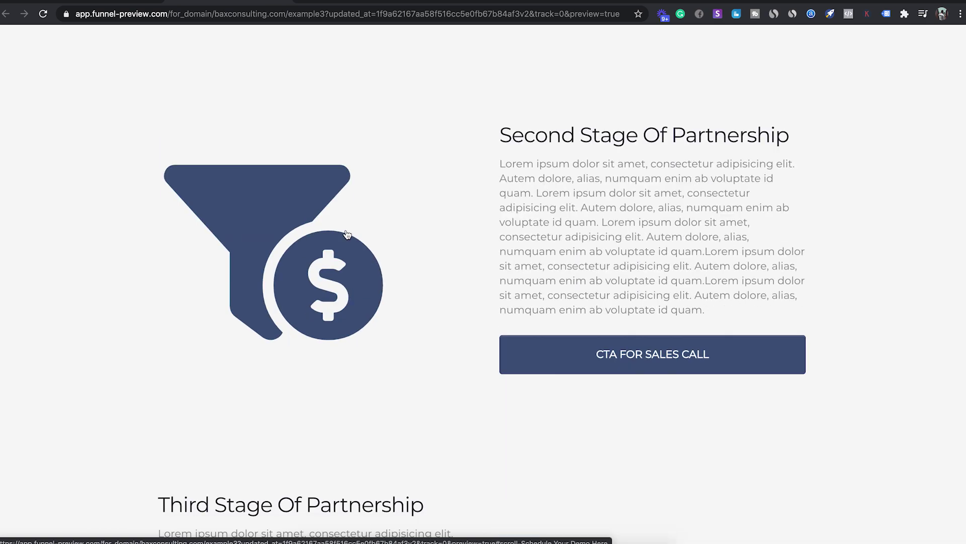
scroll(622, 363, up, 6)
click(622, 363)
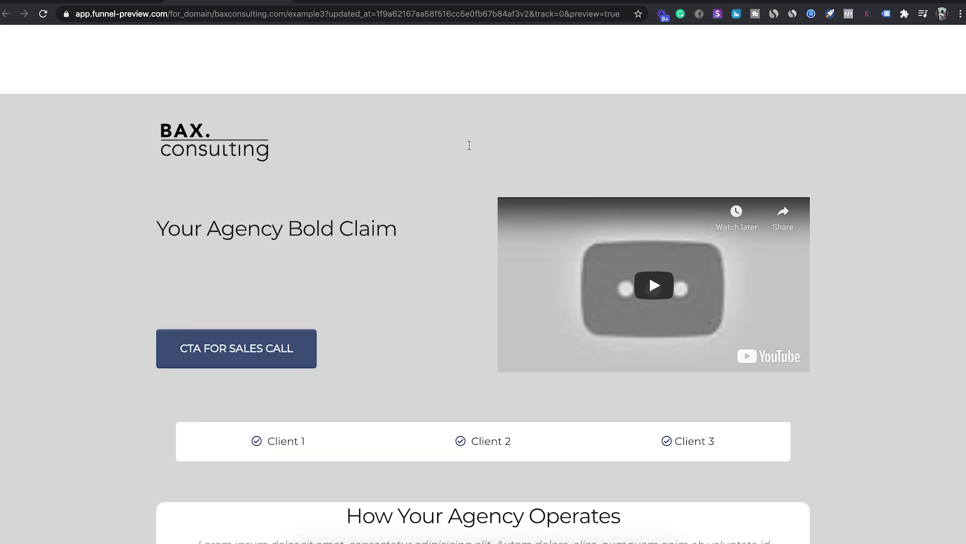
Review the previewed page, jump to the calendar from the headline's CTA button, and try to confirm the 7:00am slot.
scroll(482, 195, down, 10)
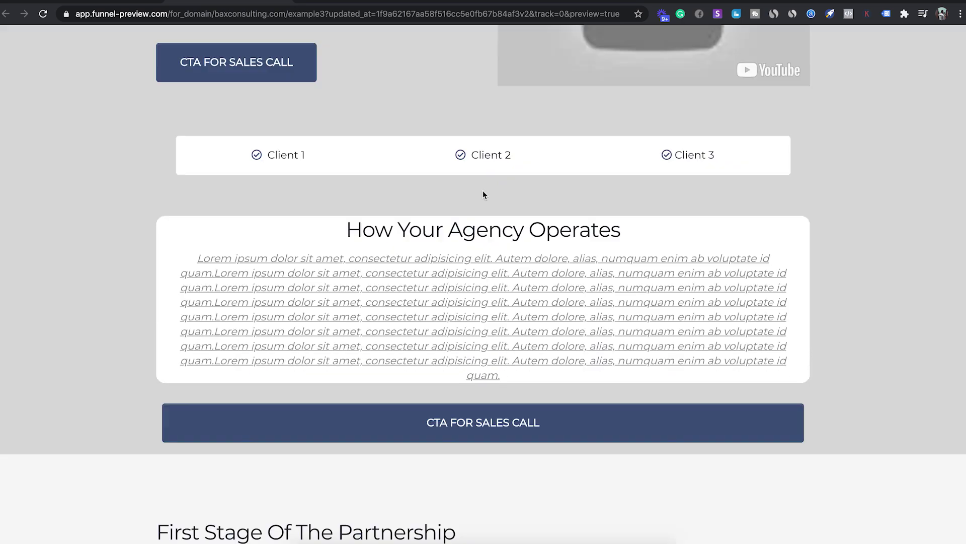
scroll(482, 195, down, 7)
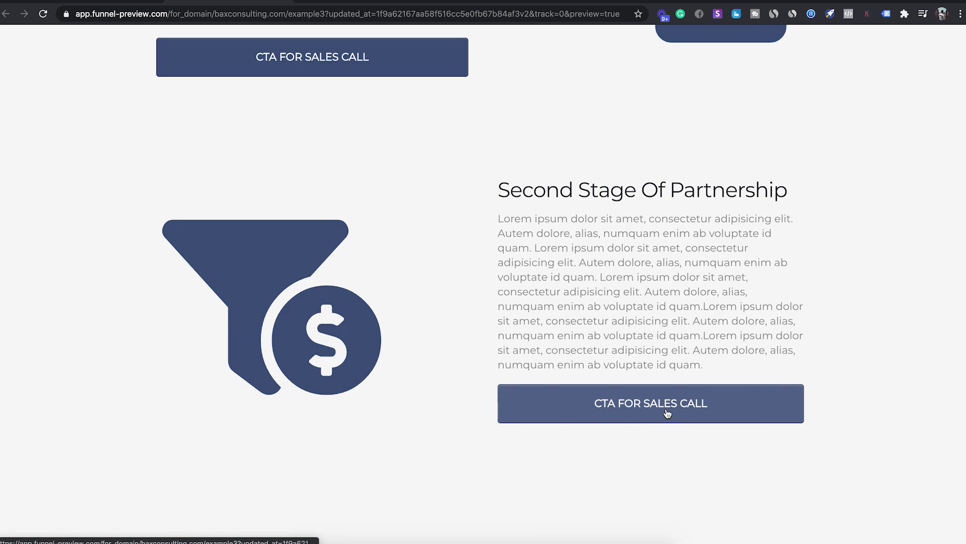
scroll(610, 347, down, 7)
scroll(383, 379, down, 10)
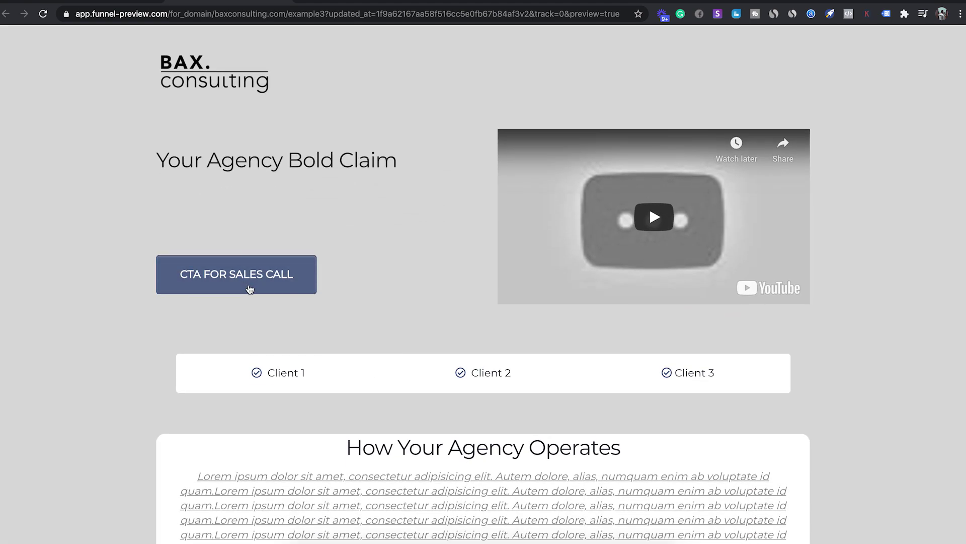
click(249, 285)
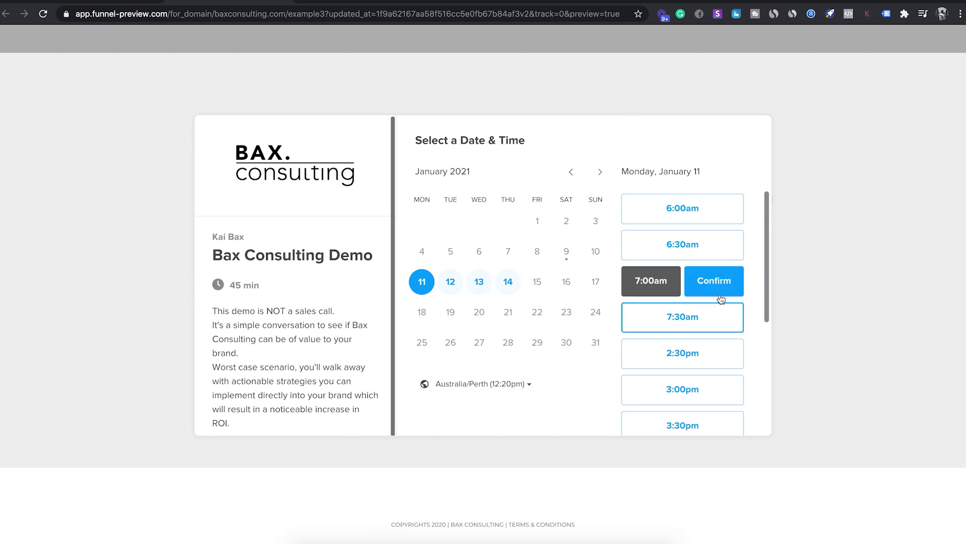
click(720, 291)
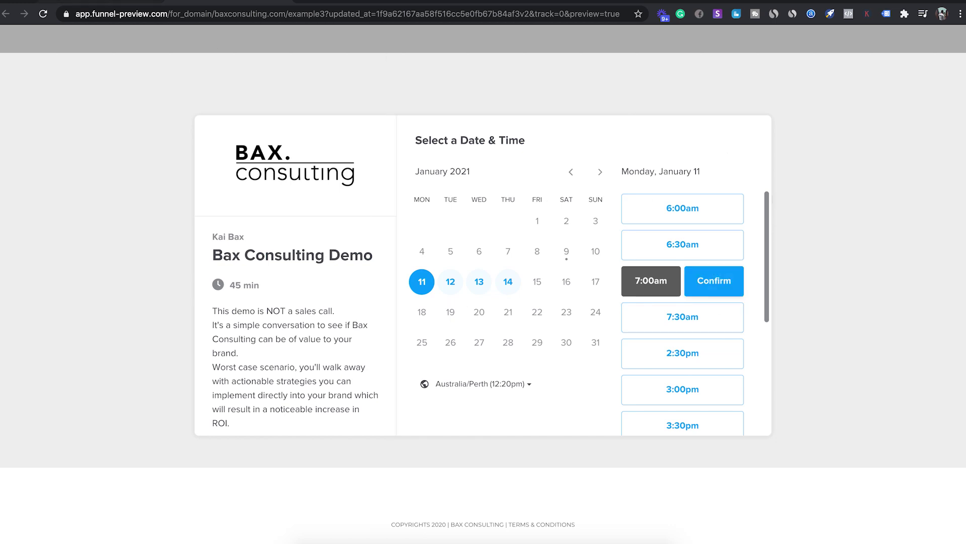
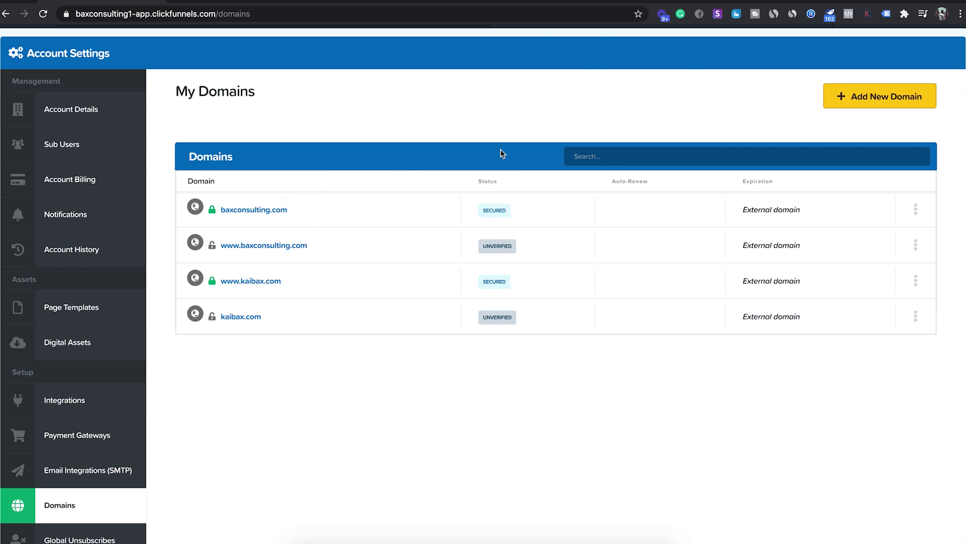
click(900, 103)
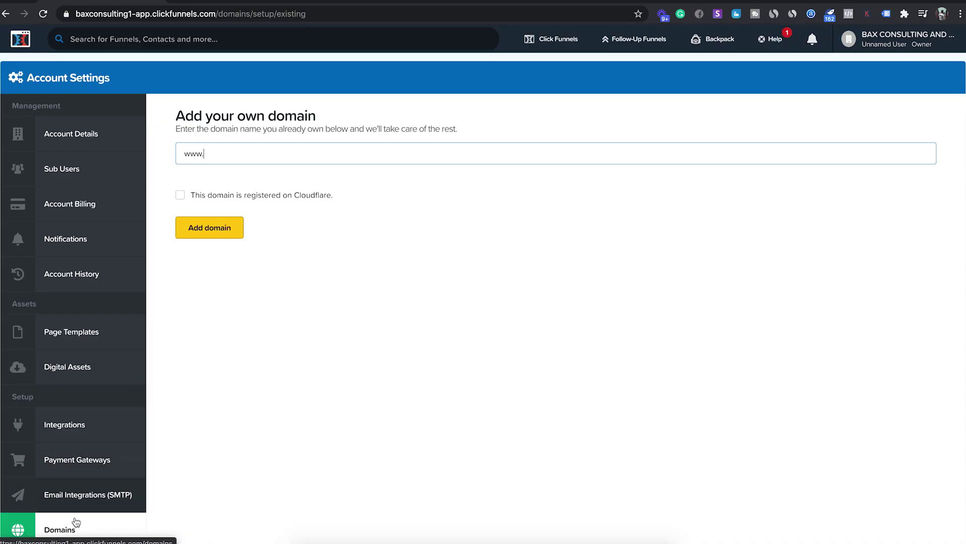
click(71, 532)
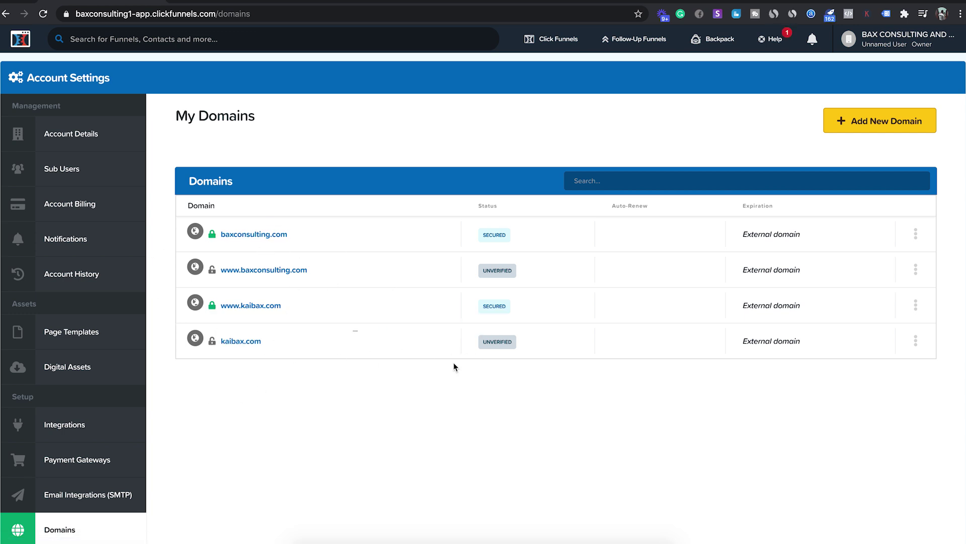
Open the settings of baxconsulting.com from the domains list and examine its SSL section.
mouse_move(502, 343)
click(905, 247)
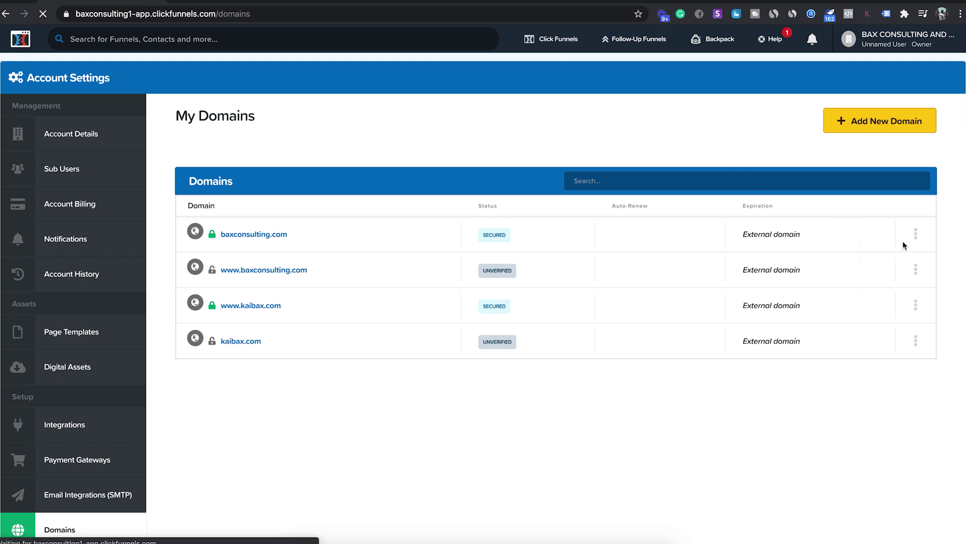
scroll(529, 278, down, 2)
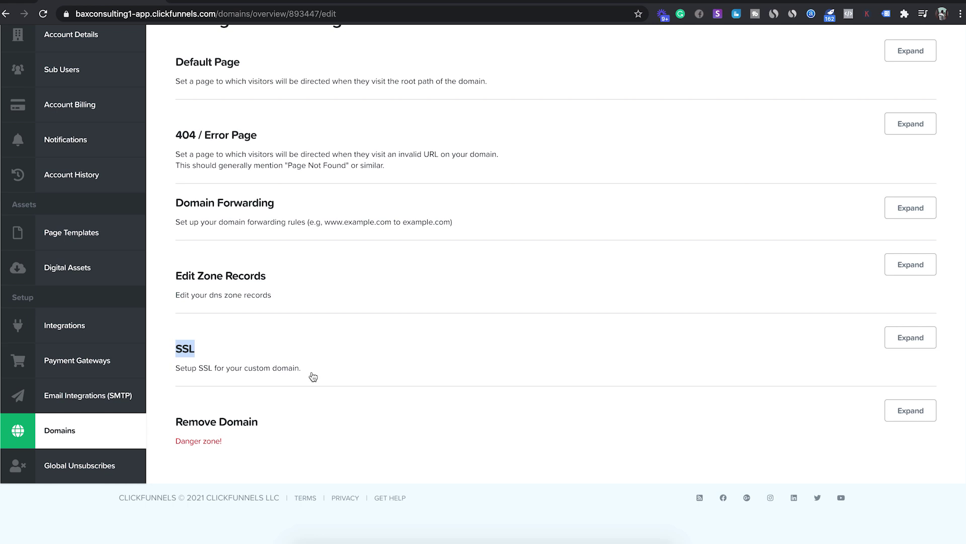
drag(171, 356, 169, 349)
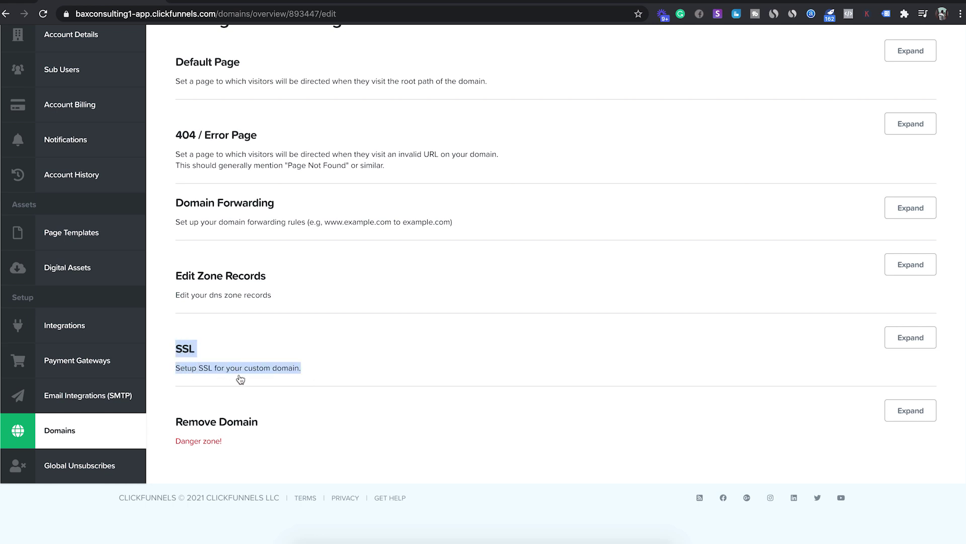
click(325, 371)
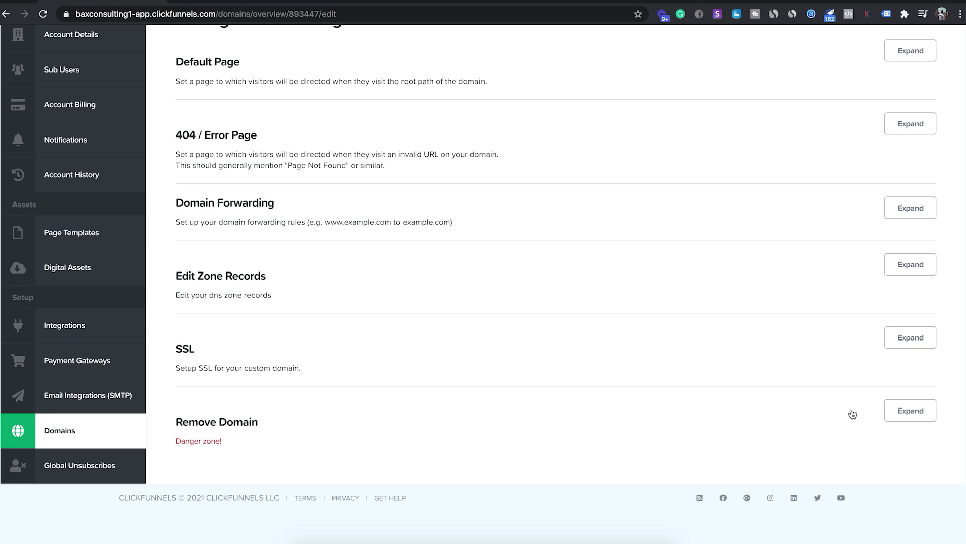
click(933, 342)
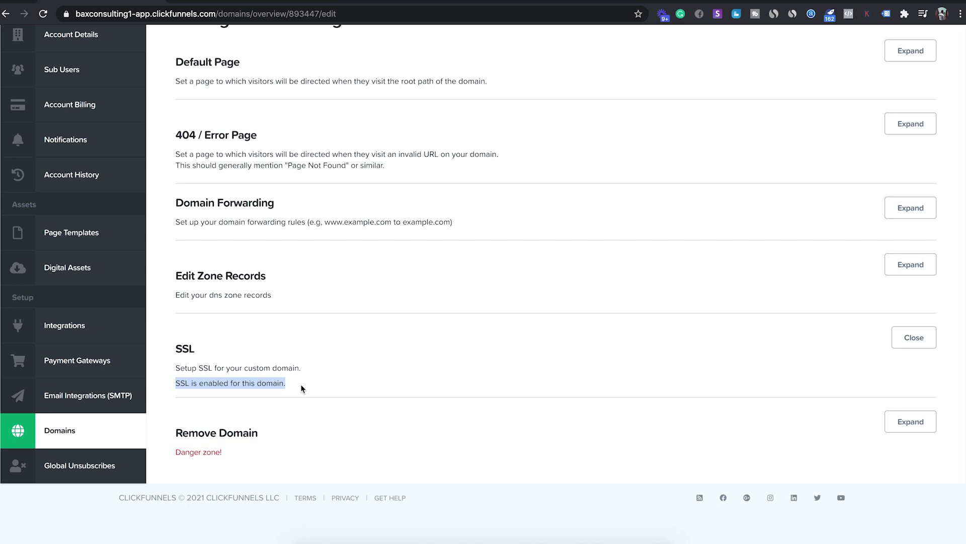
click(66, 442)
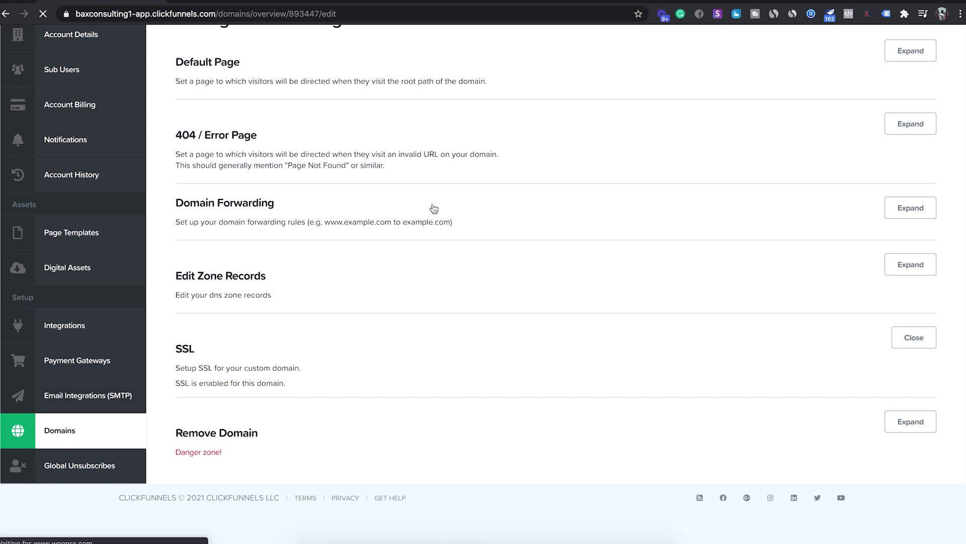
click(916, 269)
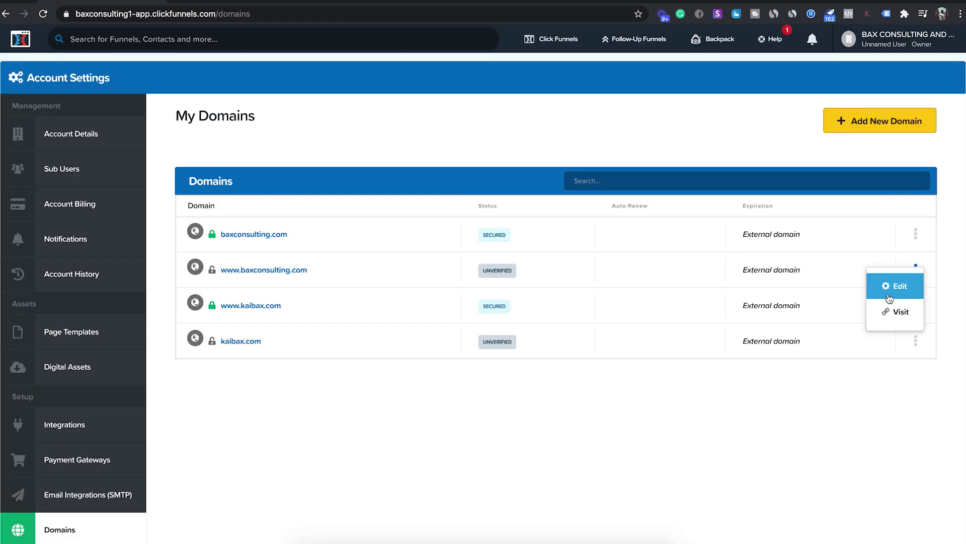
click(449, 425)
scroll(450, 425, down, 1)
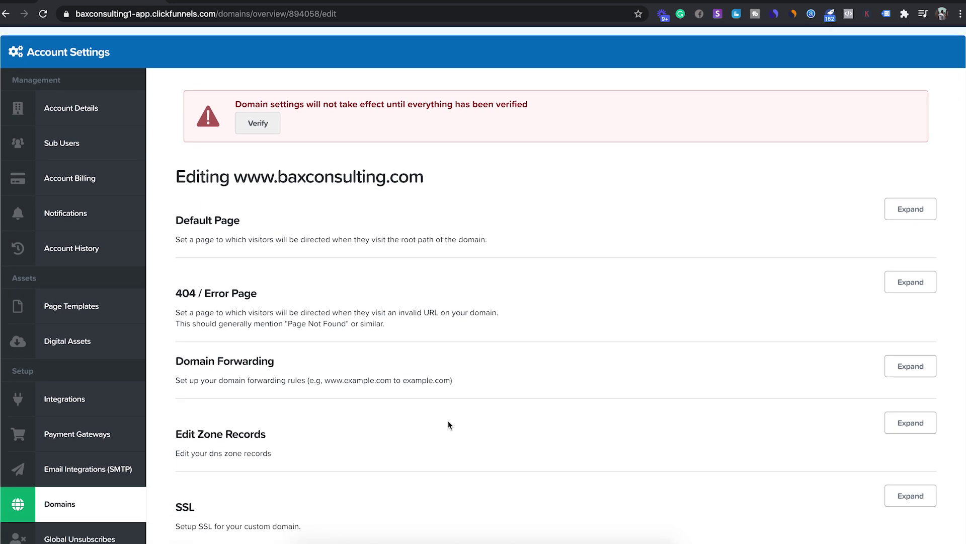
scroll(470, 345, down, 3)
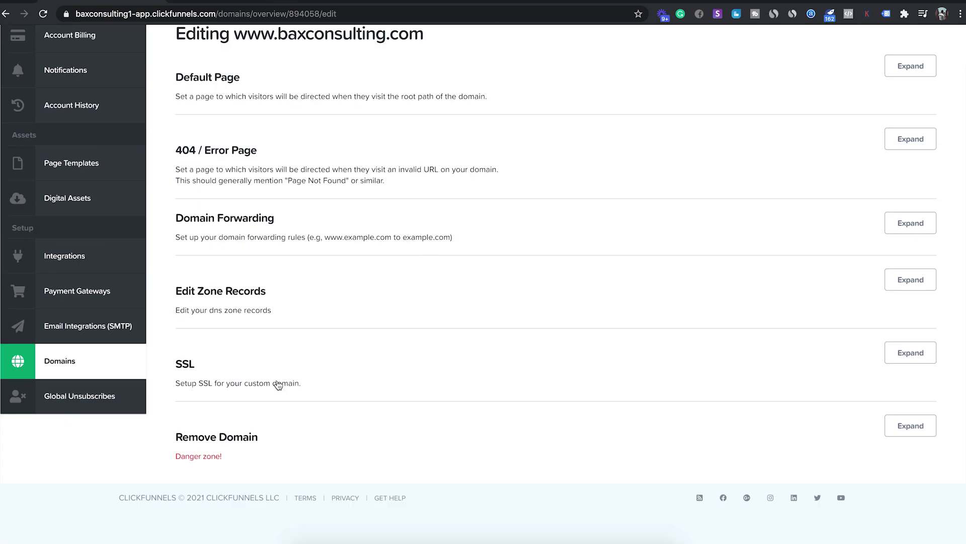
click(931, 356)
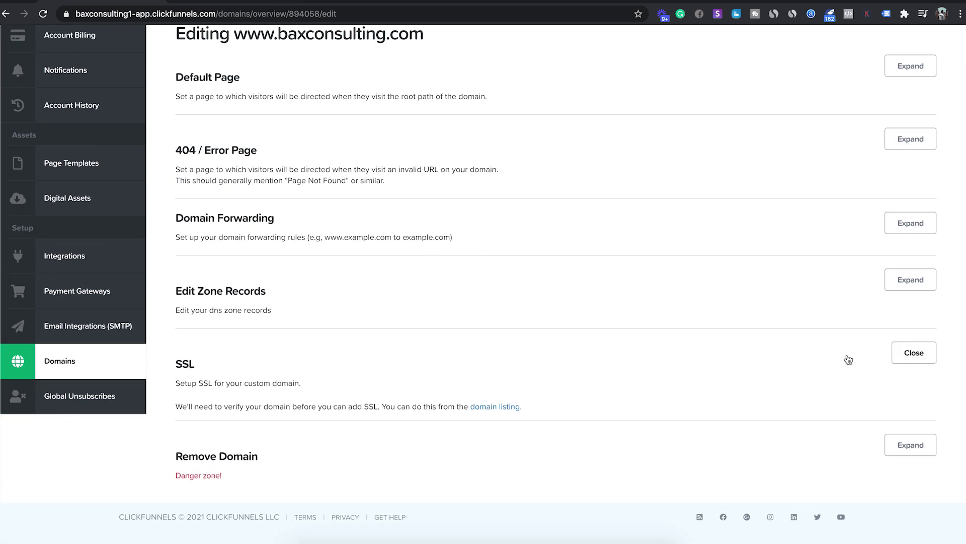
drag(461, 404, 152, 404)
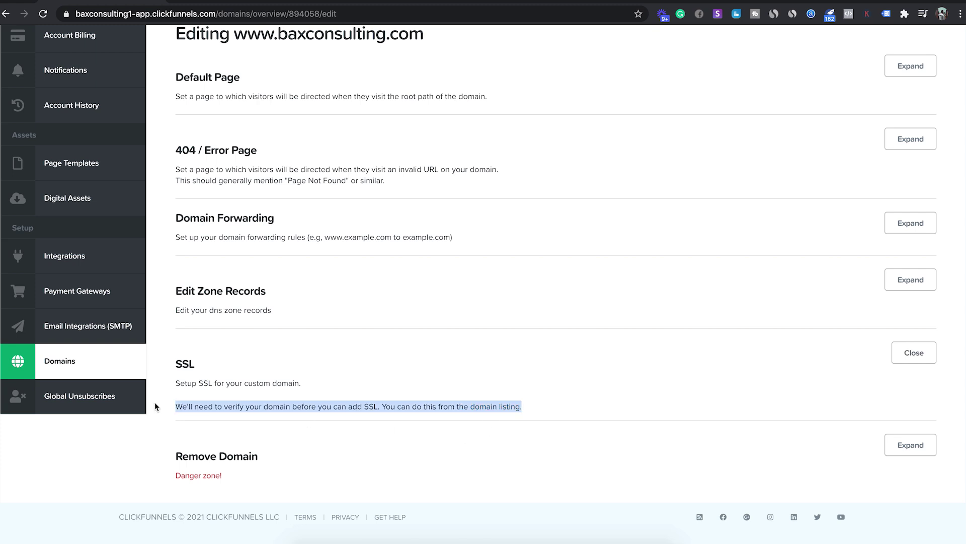
click(254, 403)
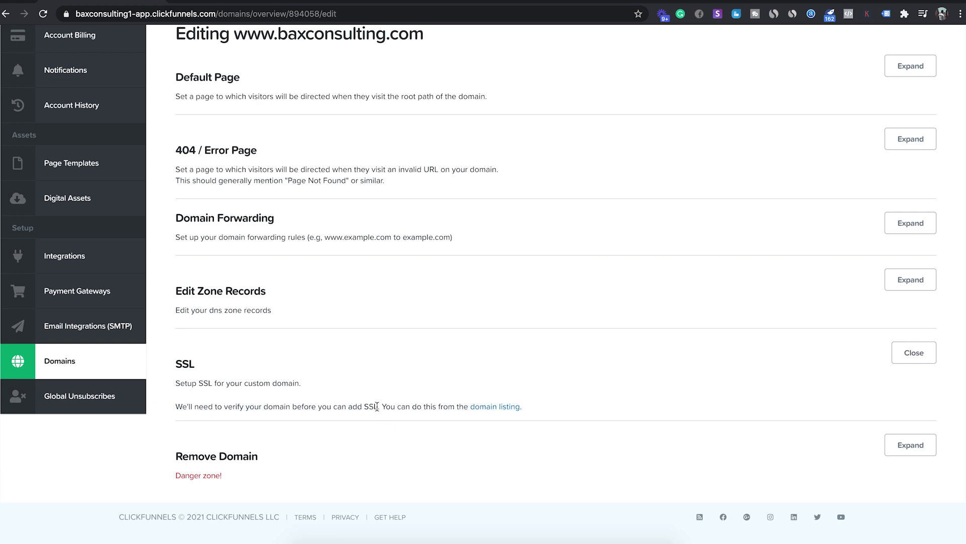
Go back to the domains list, reopen the settings of baxconsulting.com and check its SSL status.
click(39, 373)
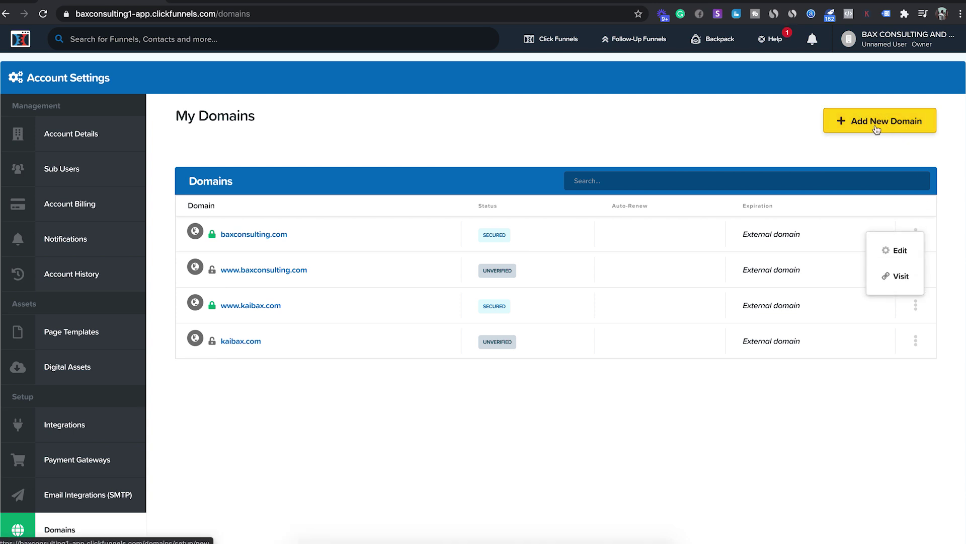
click(894, 251)
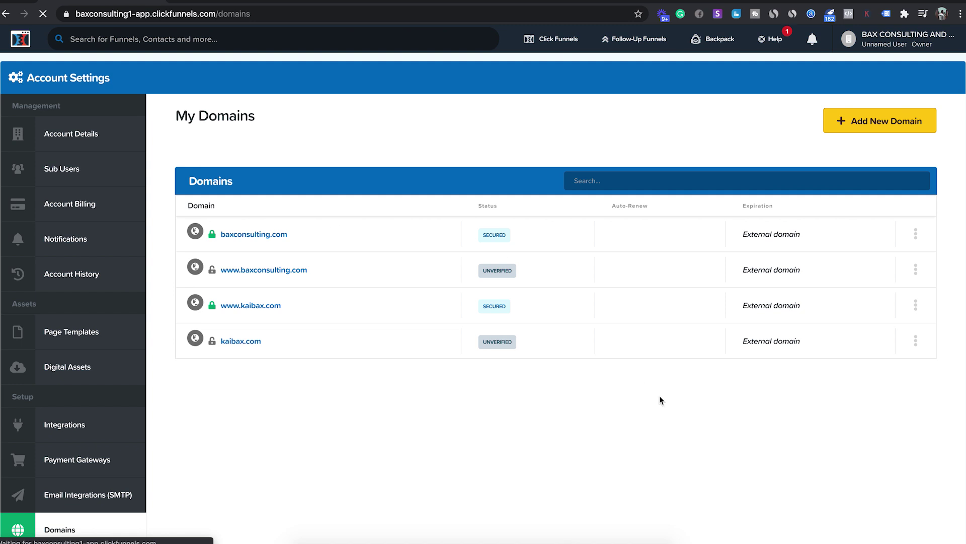
scroll(658, 399, down, 3)
click(933, 342)
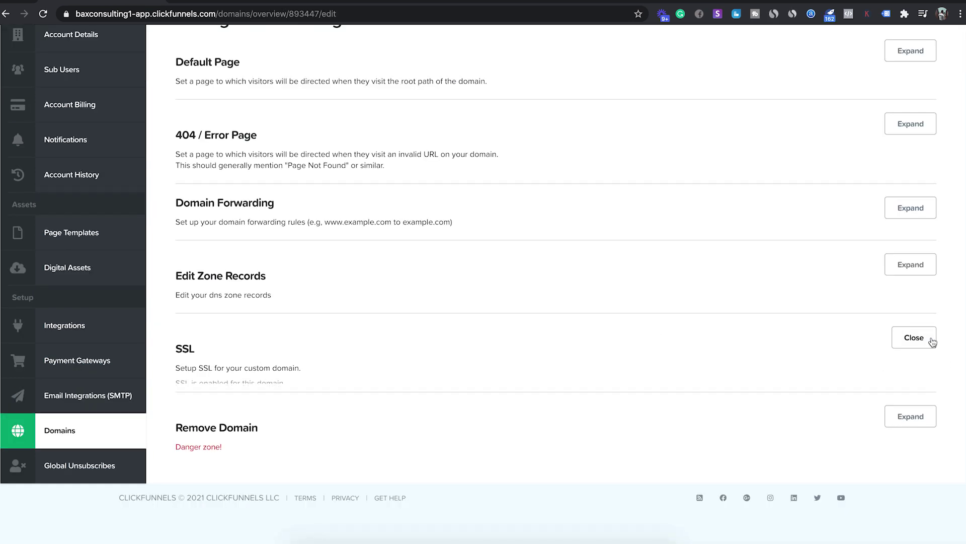
drag(303, 383, 187, 381)
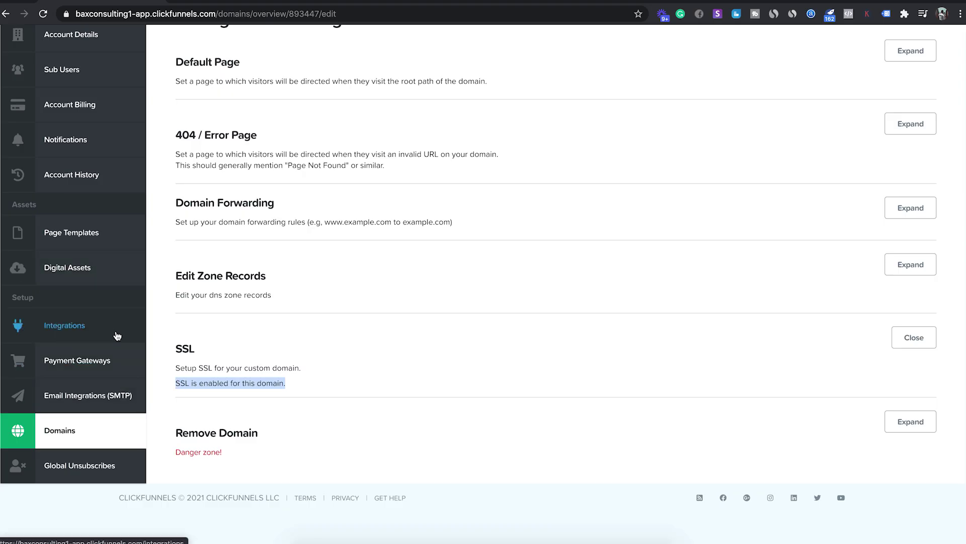
Start adding a new integration in the account settings and look through the catalogue of available services.
click(117, 336)
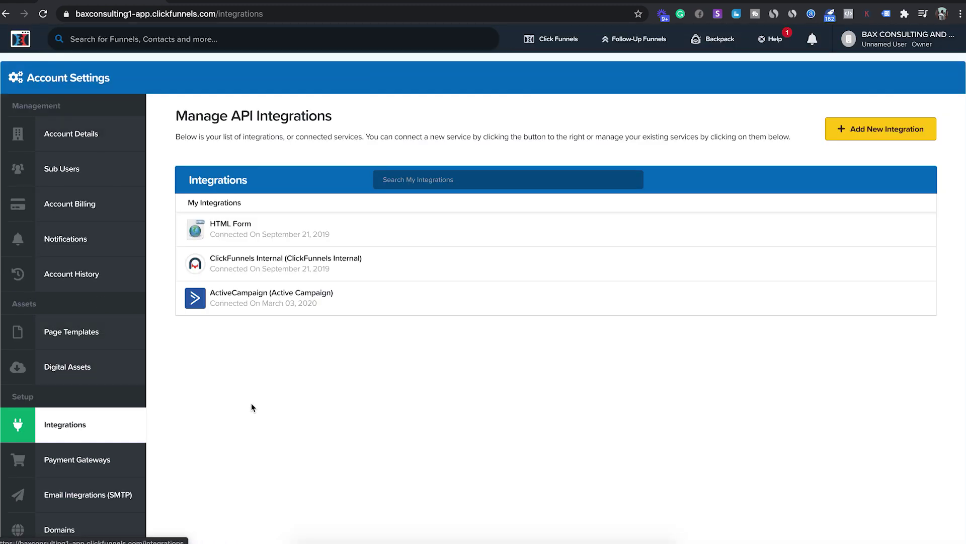
click(927, 136)
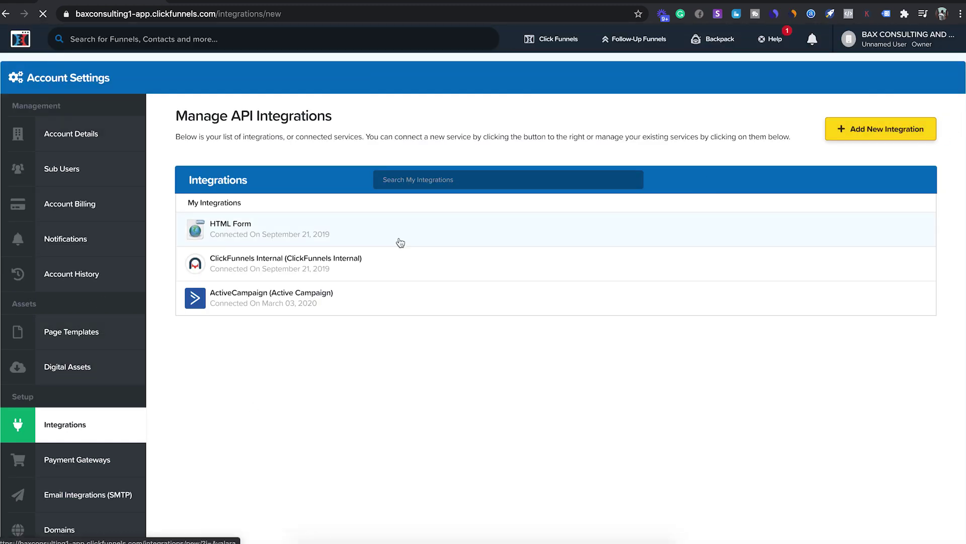
scroll(372, 393, down, 3)
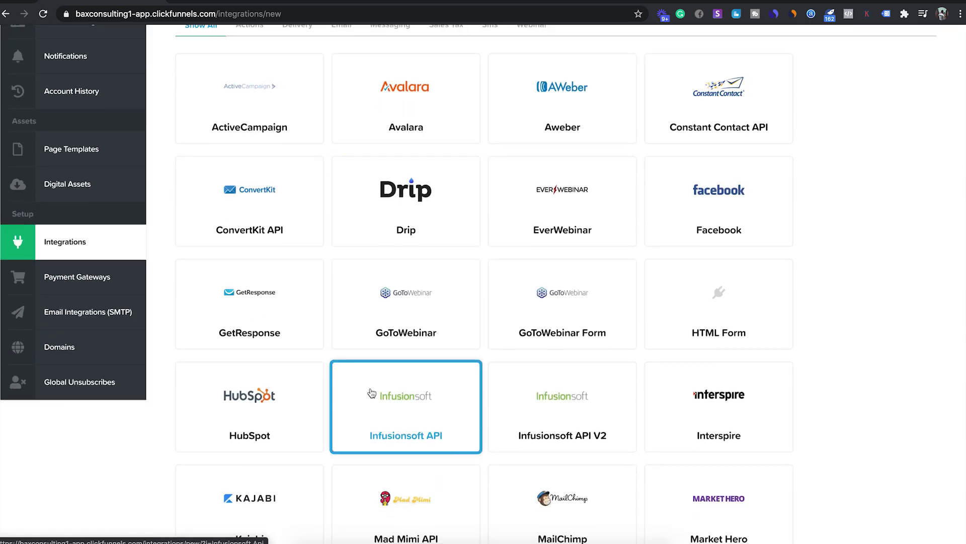
scroll(375, 390, down, 2)
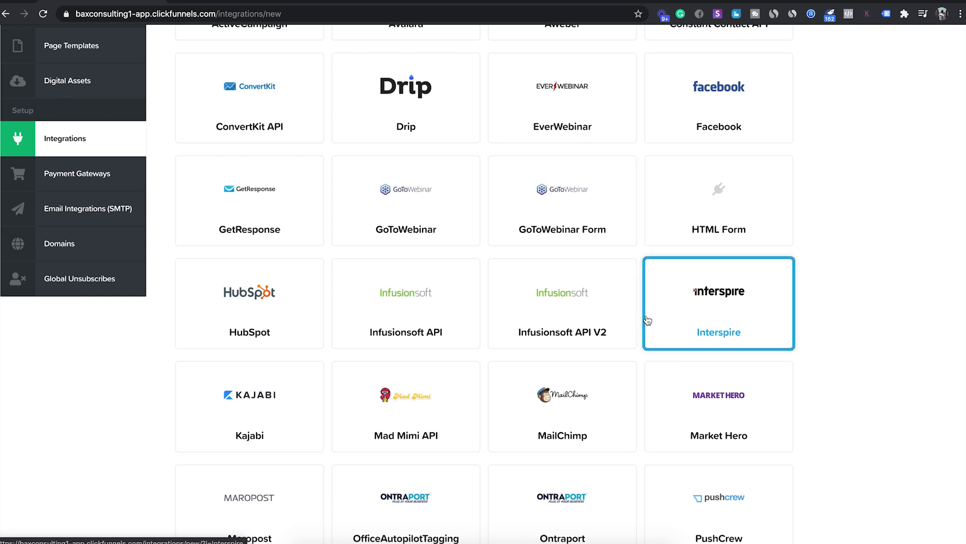
scroll(646, 319, down, 10)
scroll(478, 216, up, 15)
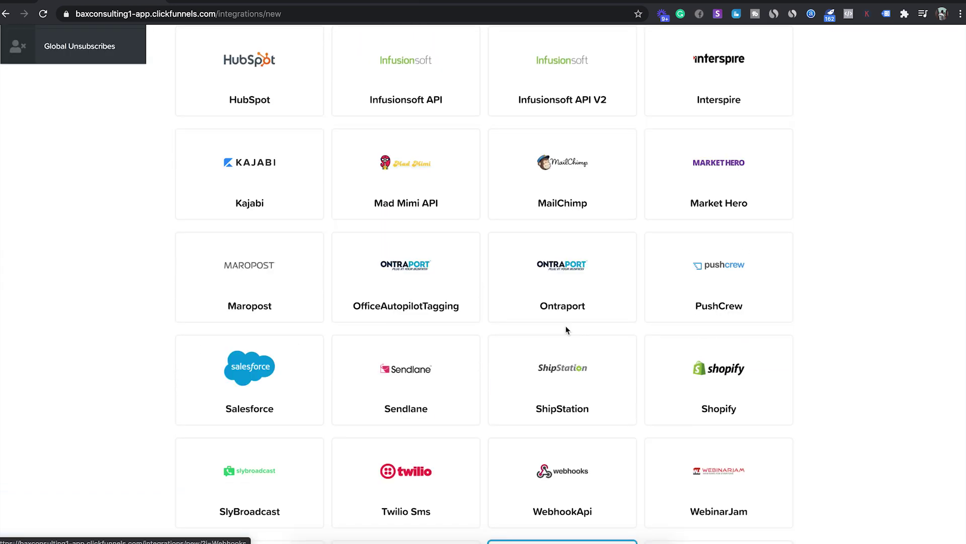
Search the available integrations for "activeca", open the ActiveCampaign setup form and examine its nickname, API key and API URL fields.
click(486, 175)
text(a)
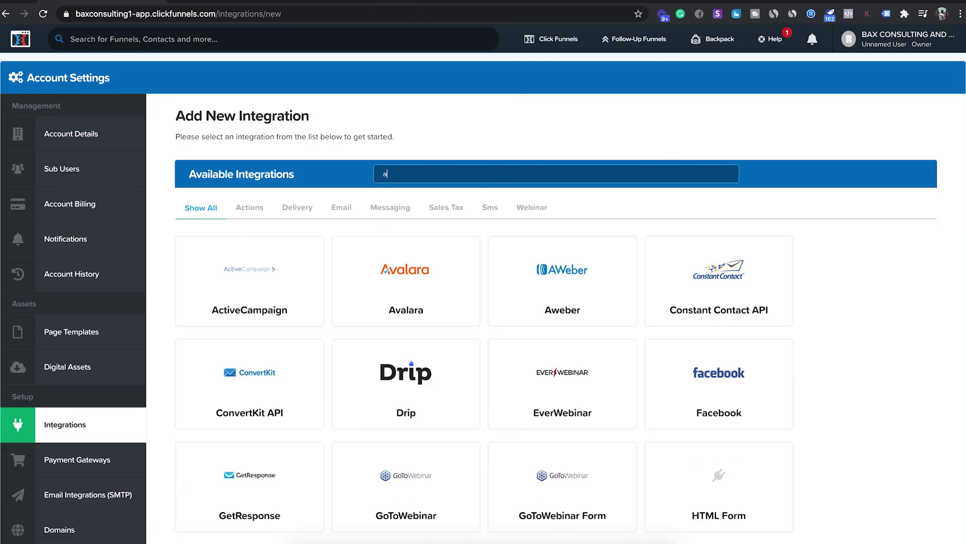
text(ctiveca)
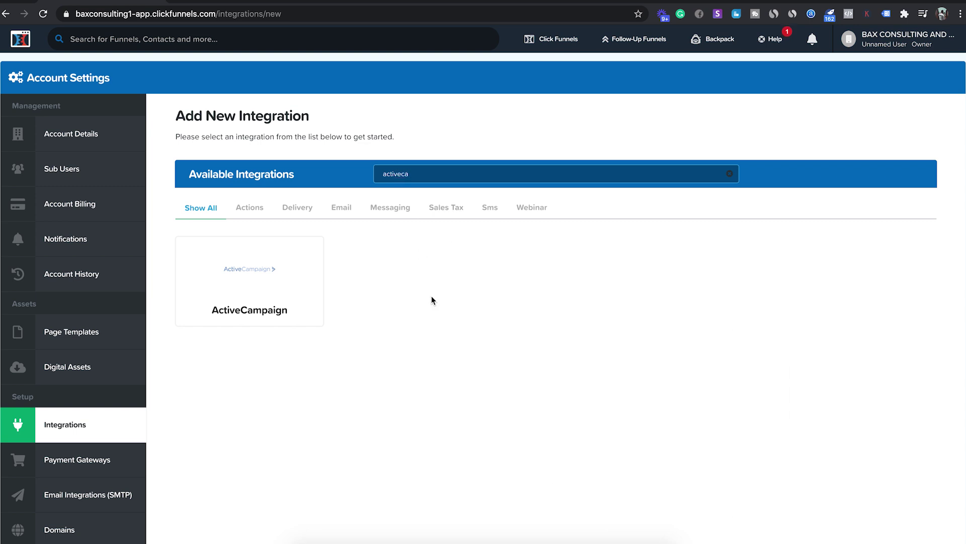
click(296, 288)
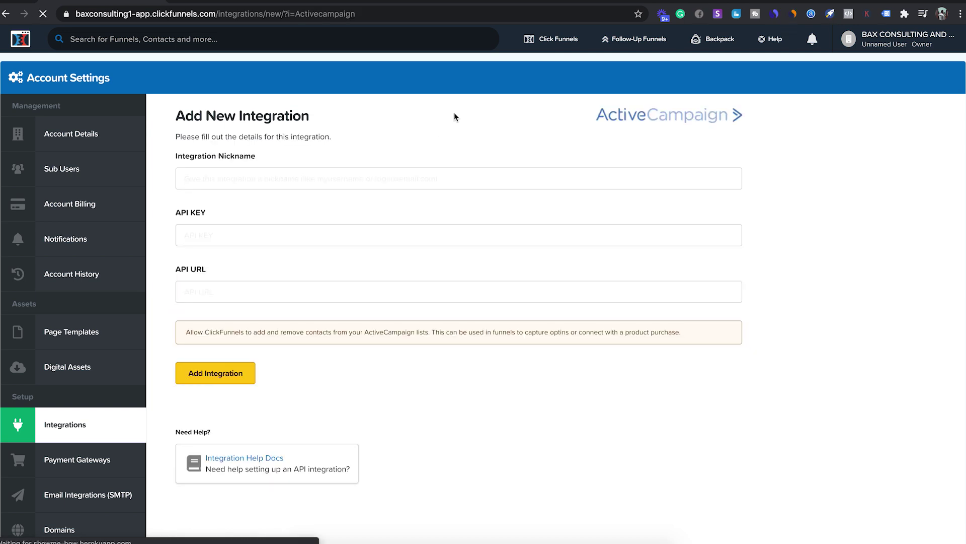
click(246, 179)
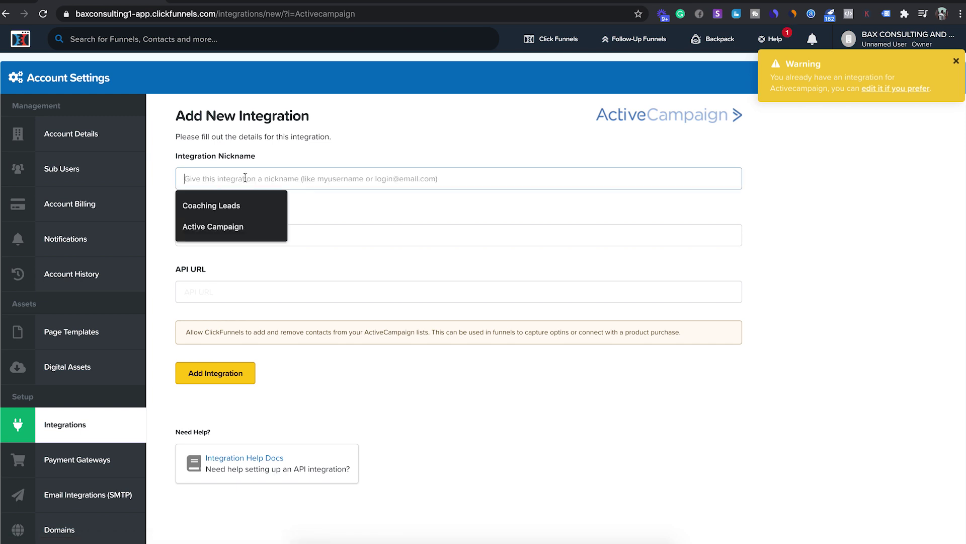
click(274, 163)
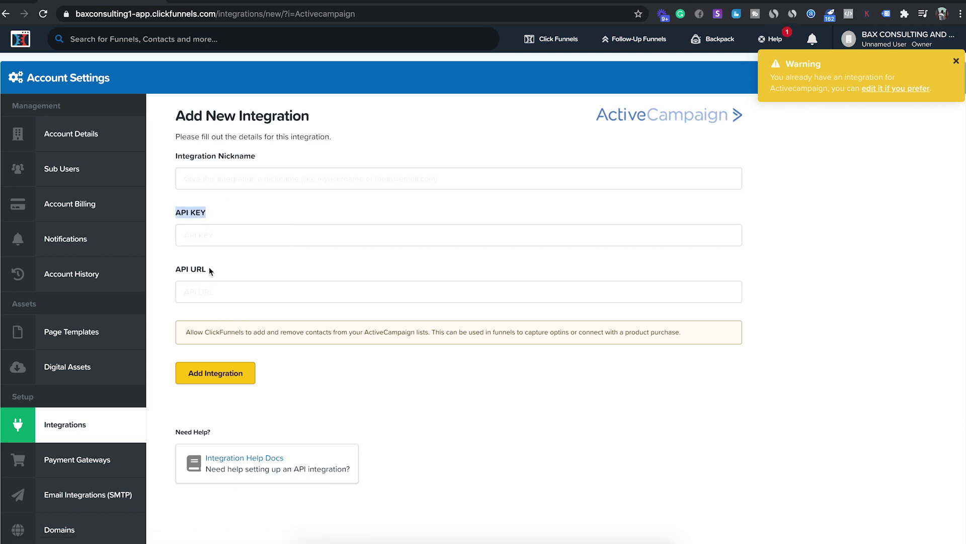